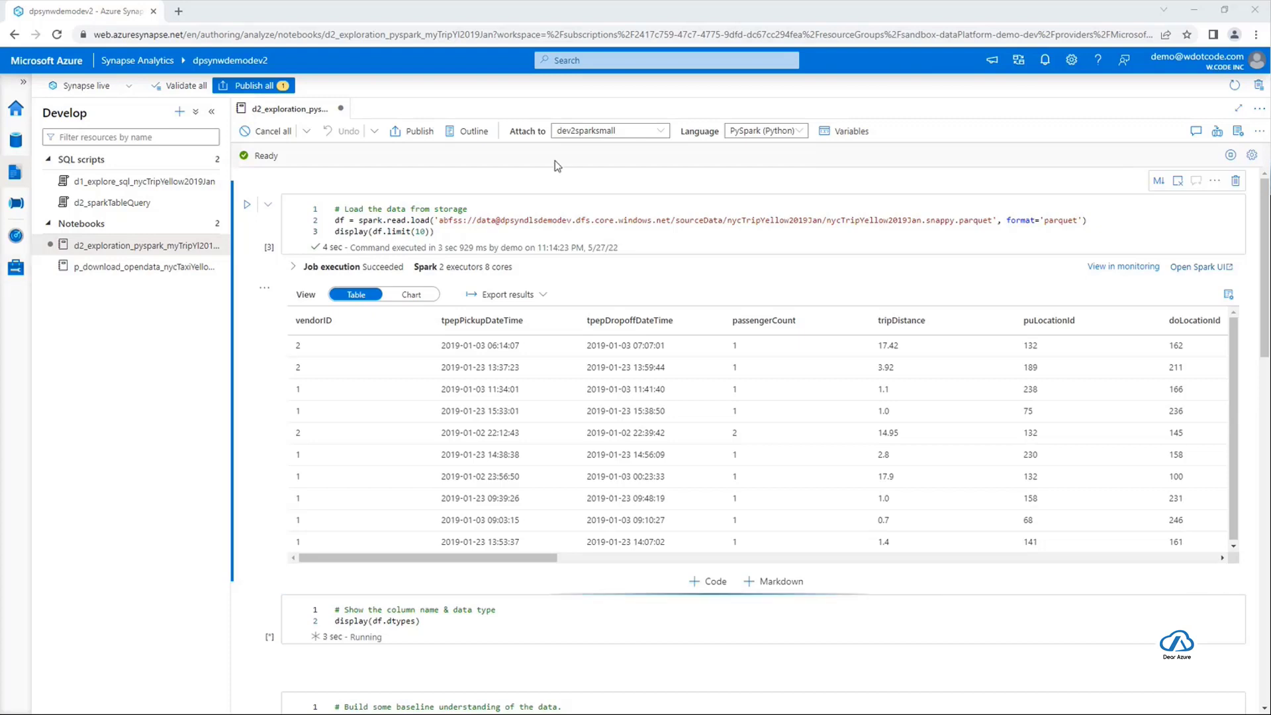
- Review the first cell's code that loads the nycTripYellow2019Jan parquet file into df and displays 10 rows
double_click(340, 221)
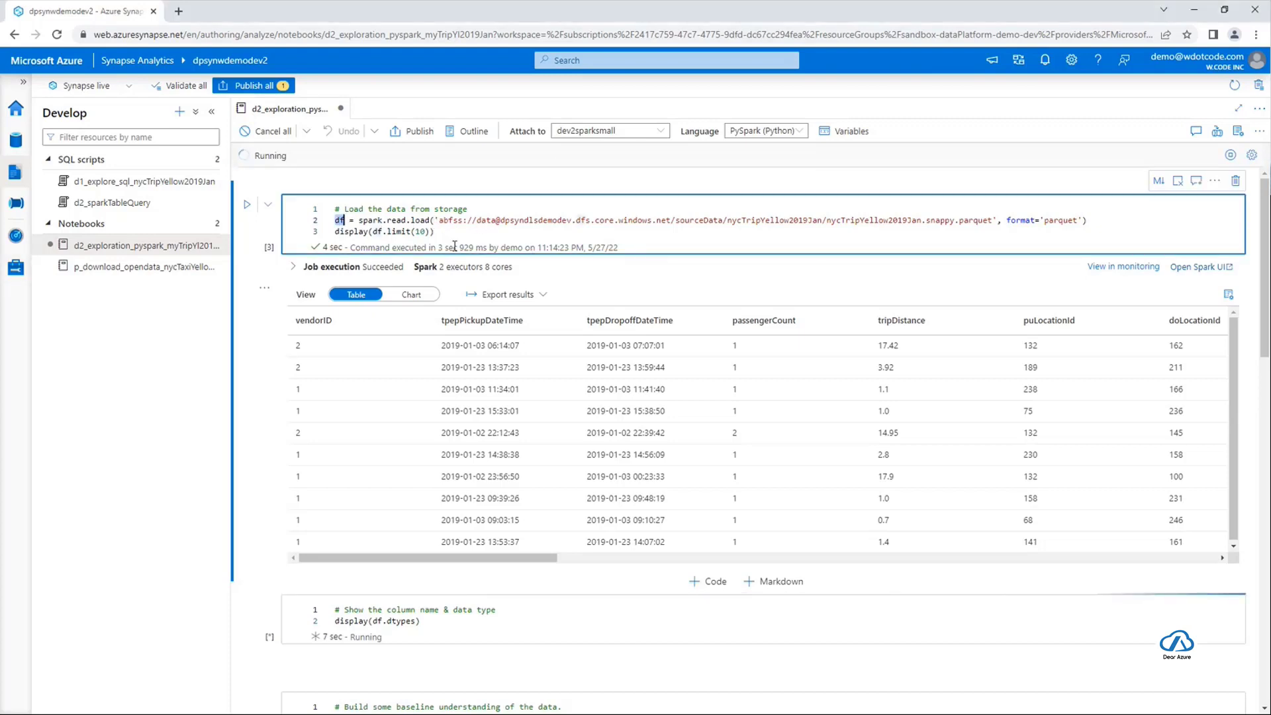
drag(479, 221, 1006, 223)
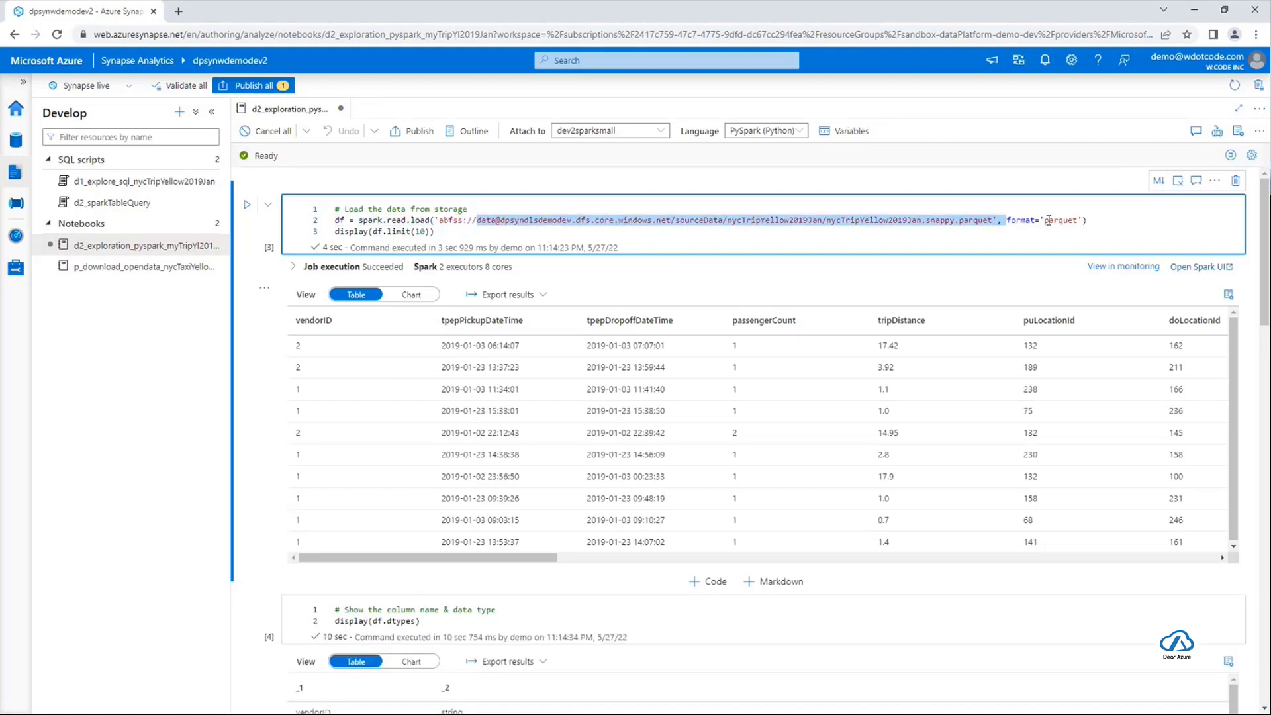
double_click(1072, 219)
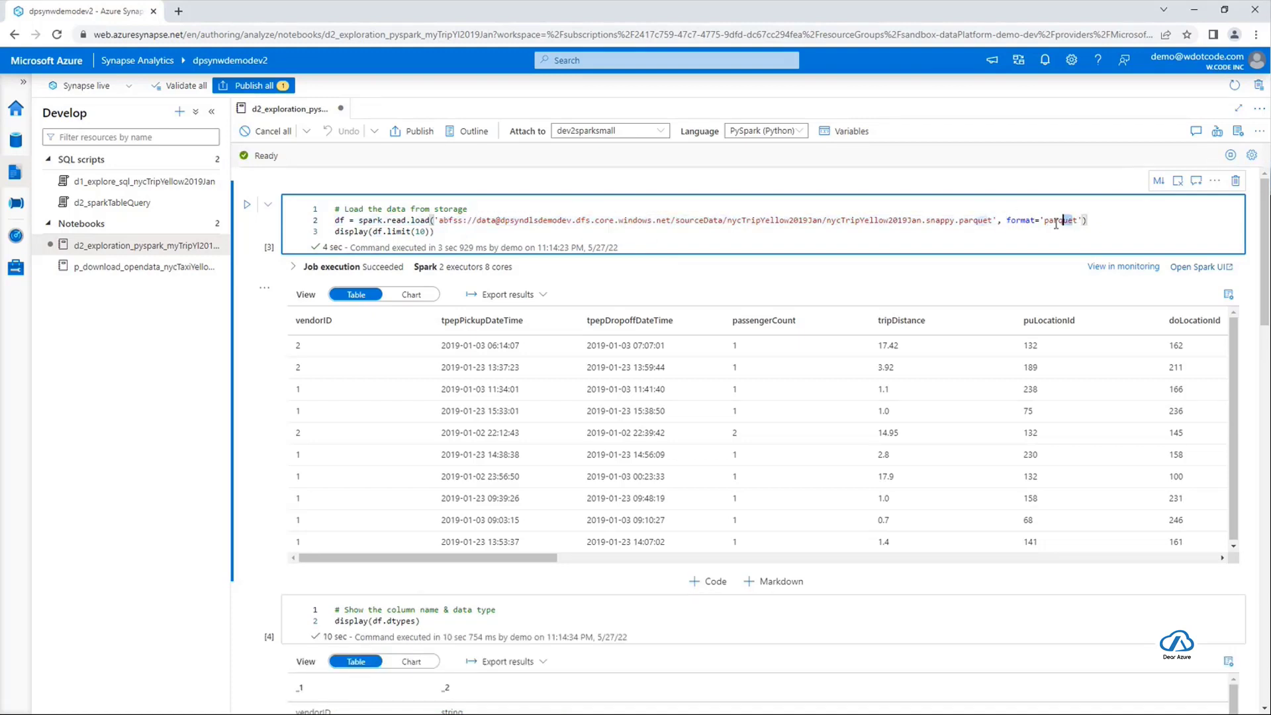
click(507, 232)
key(ctrl+Return)
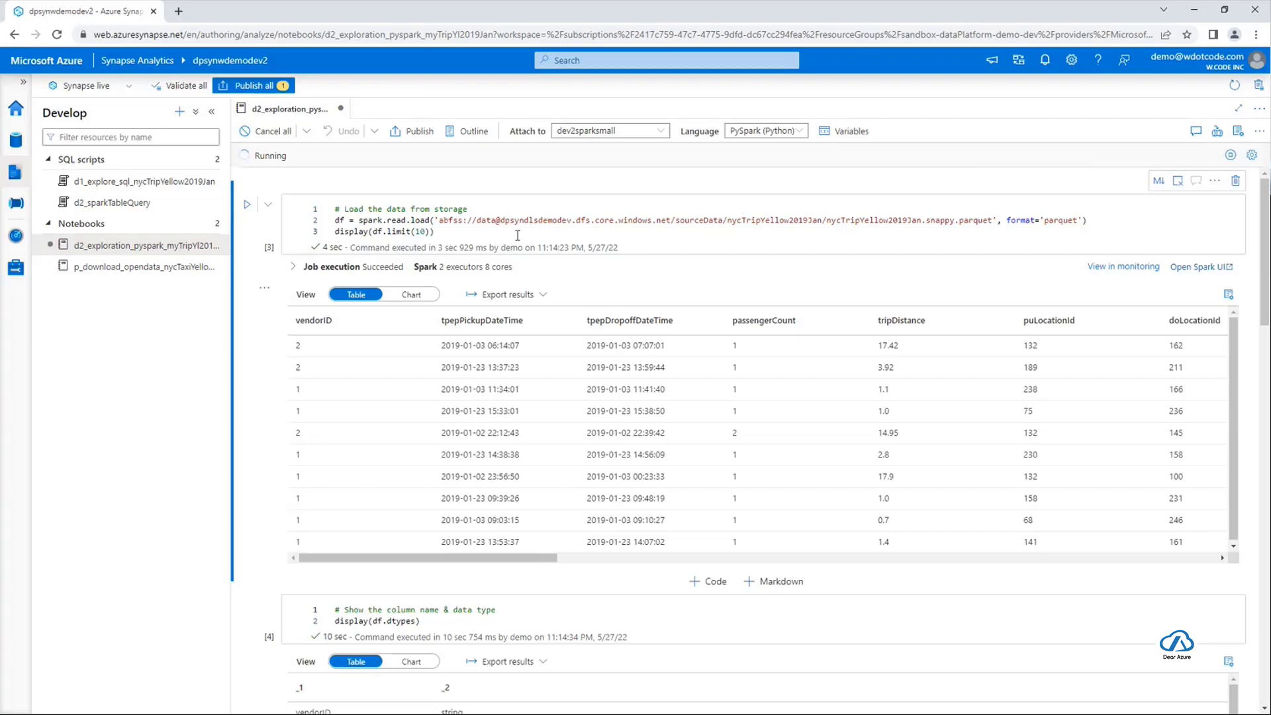
drag(505, 233, 338, 210)
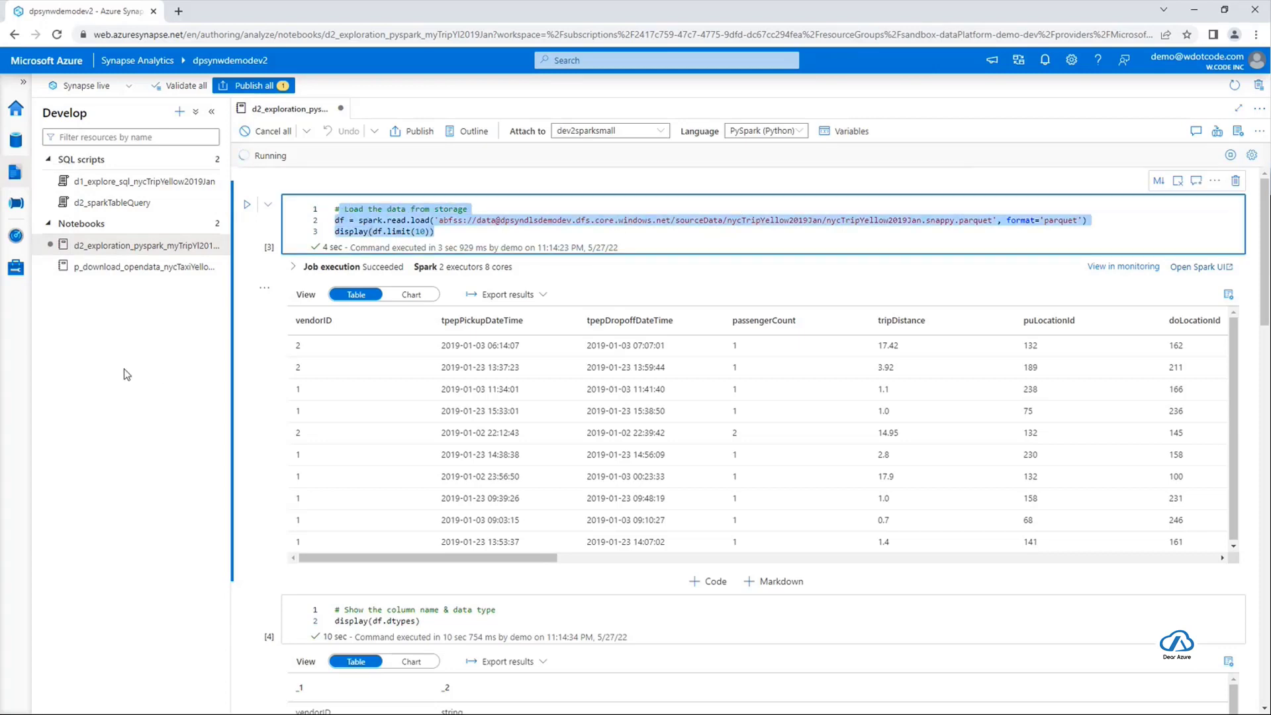
- Browse the linked data container to the nycTripYellow2019Jan folder under sourceData and open its parquet file
click(127, 375)
click(16, 141)
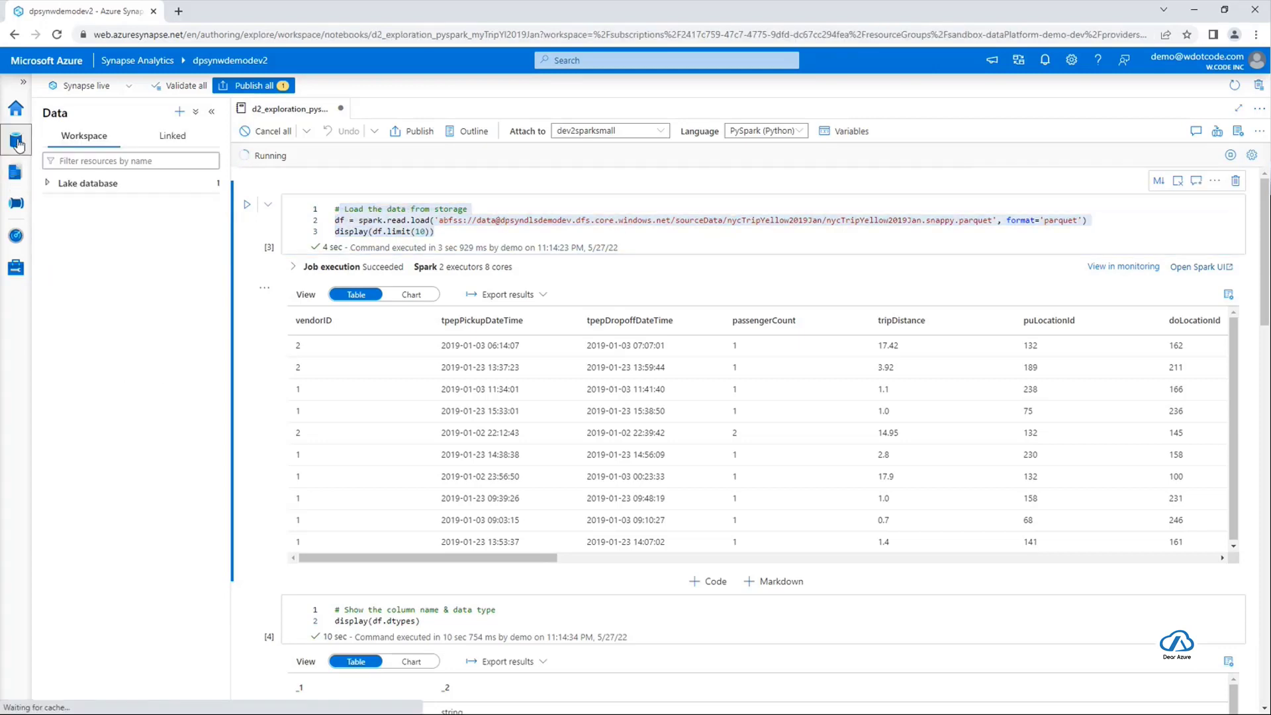
click(170, 137)
click(49, 184)
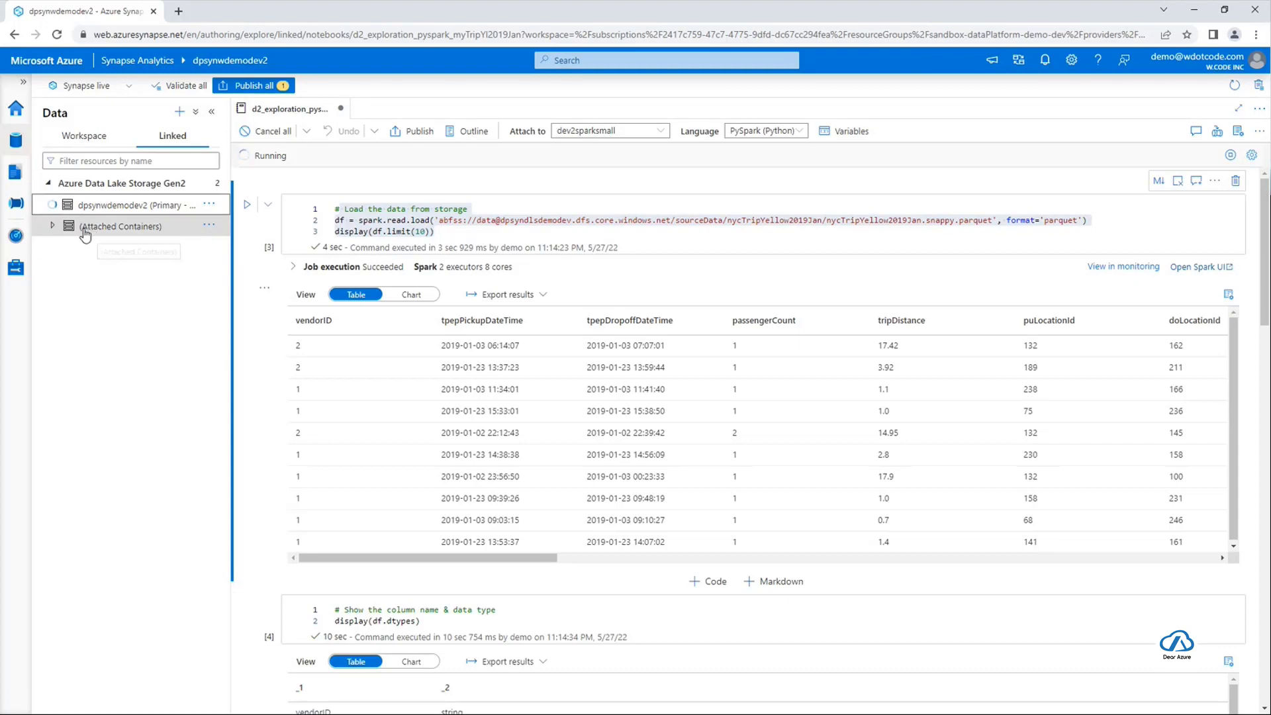
click(93, 247)
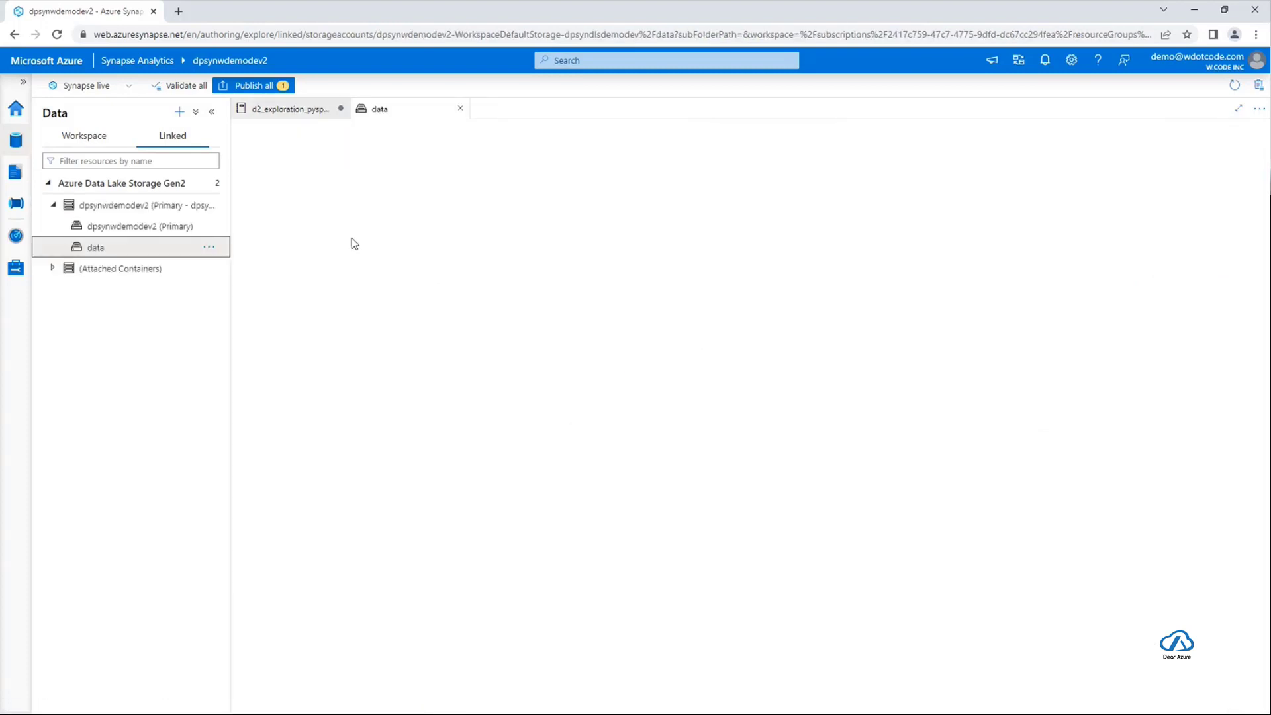
double_click(304, 228)
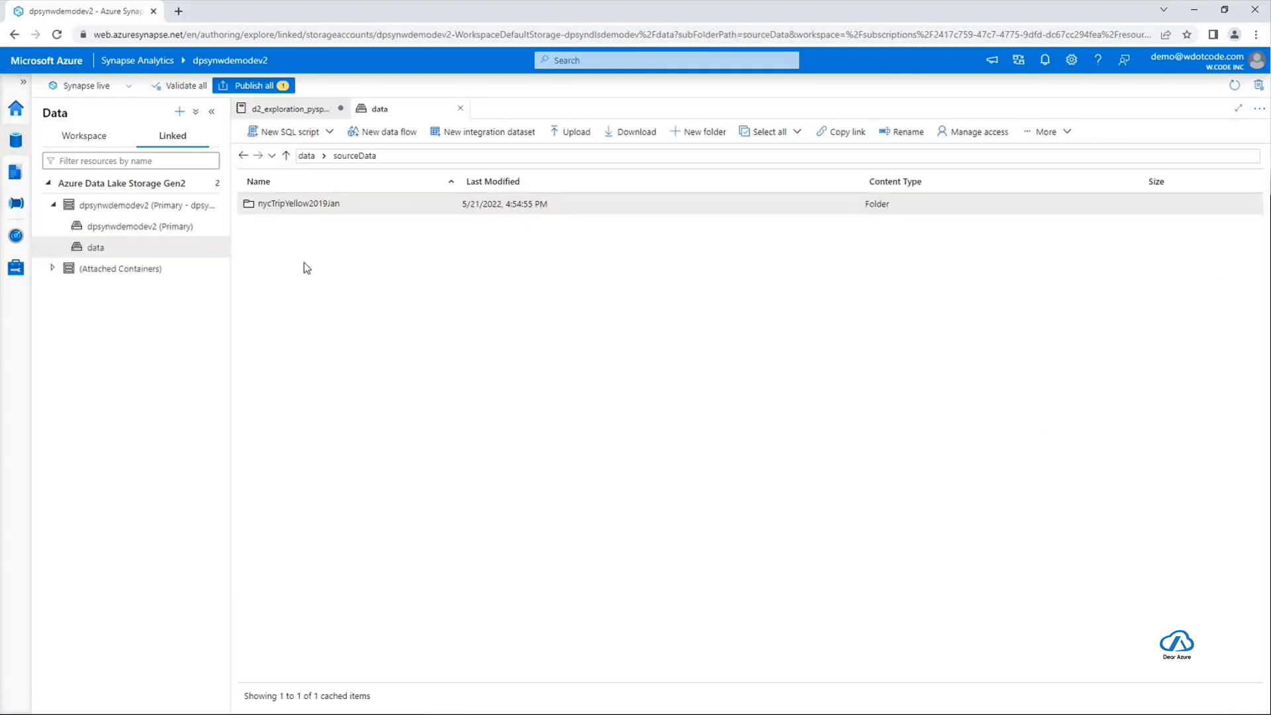
double_click(315, 204)
double_click(315, 207)
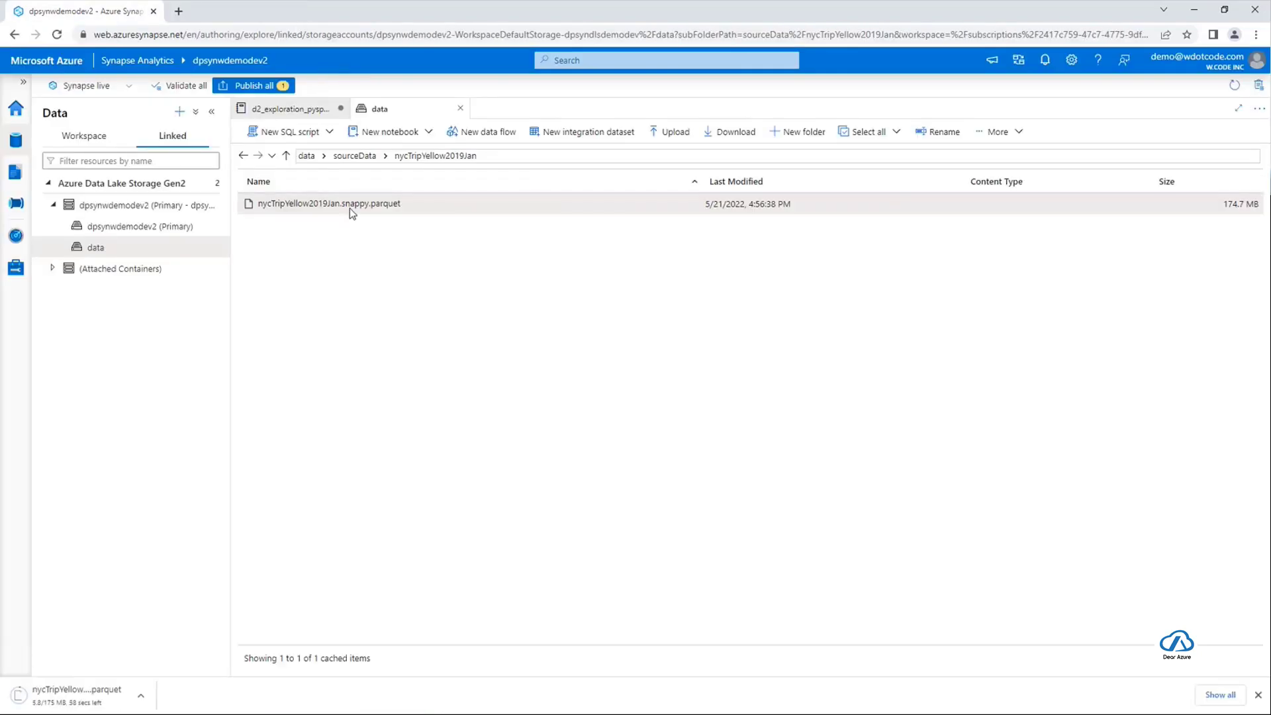
- Create a new notebook that loads nycTripYellow2019Jan.snappy.parquet to a DataFrame, and review its generated code
right_click(352, 214)
mouse_move(390, 244)
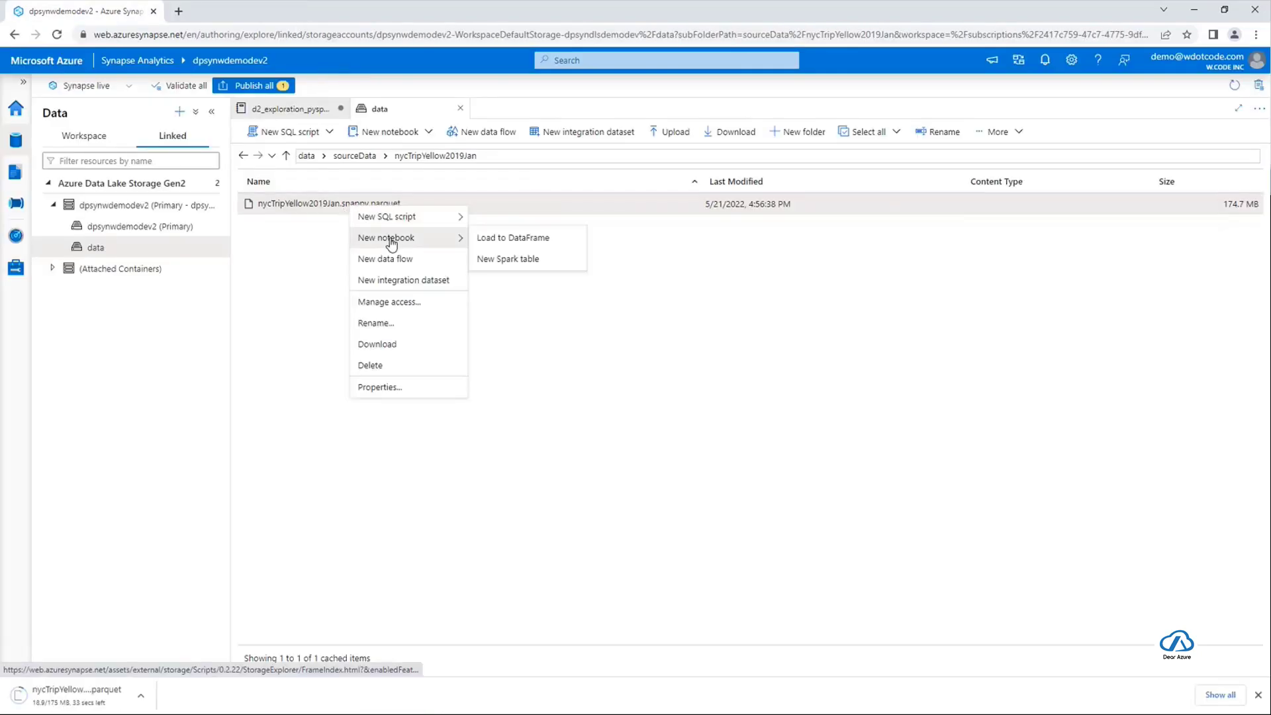
click(517, 244)
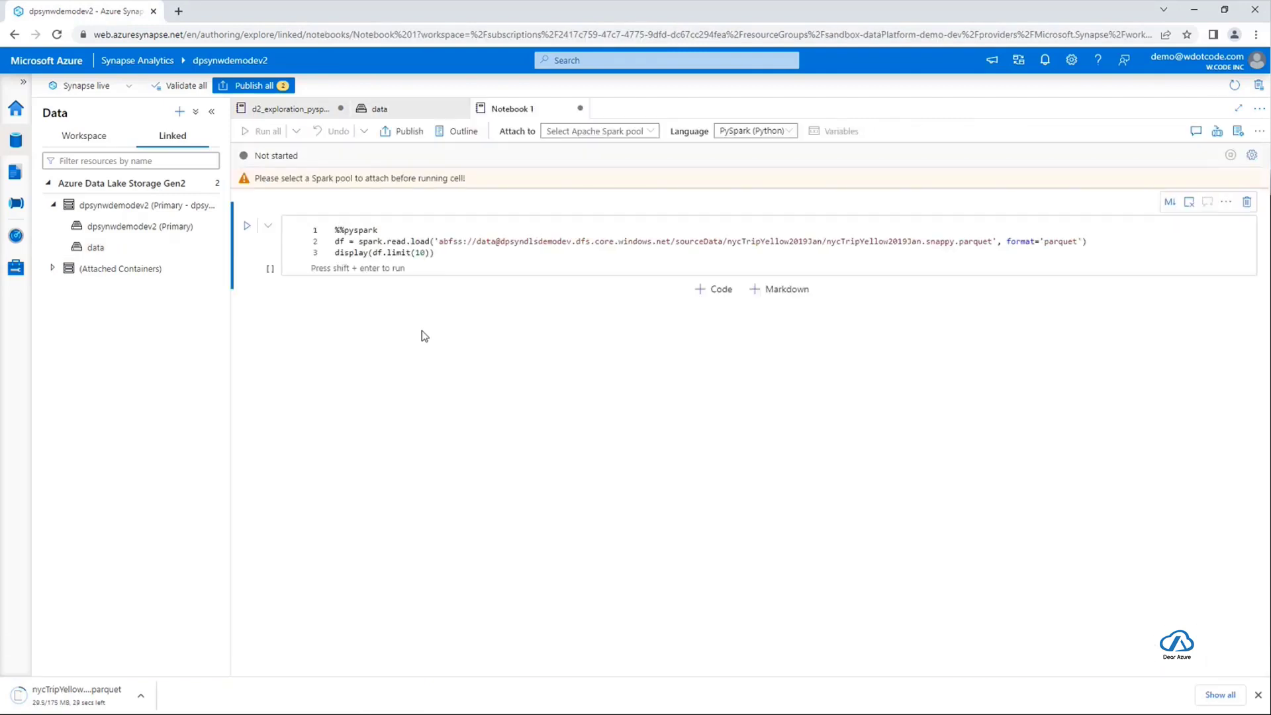
drag(456, 258, 334, 230)
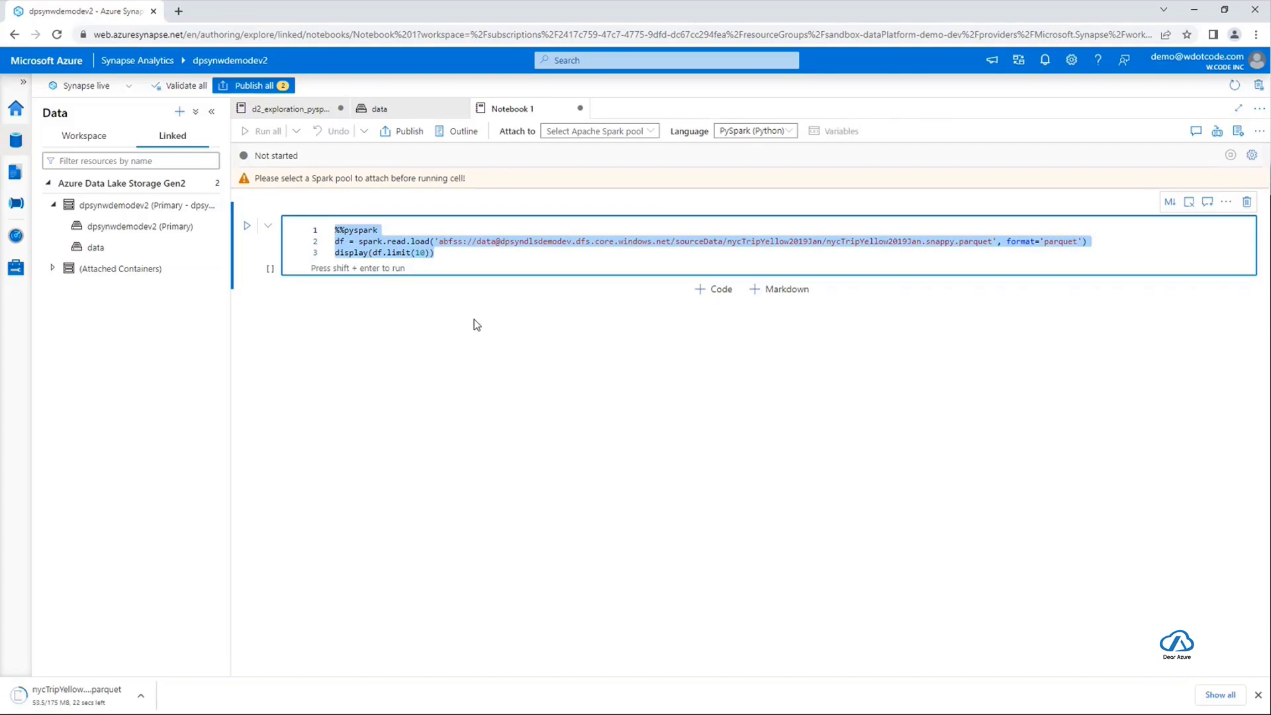
- Return to the d2_exploration_pyspark notebook and examine all the columns in the first cell's results table
click(278, 110)
click(447, 231)
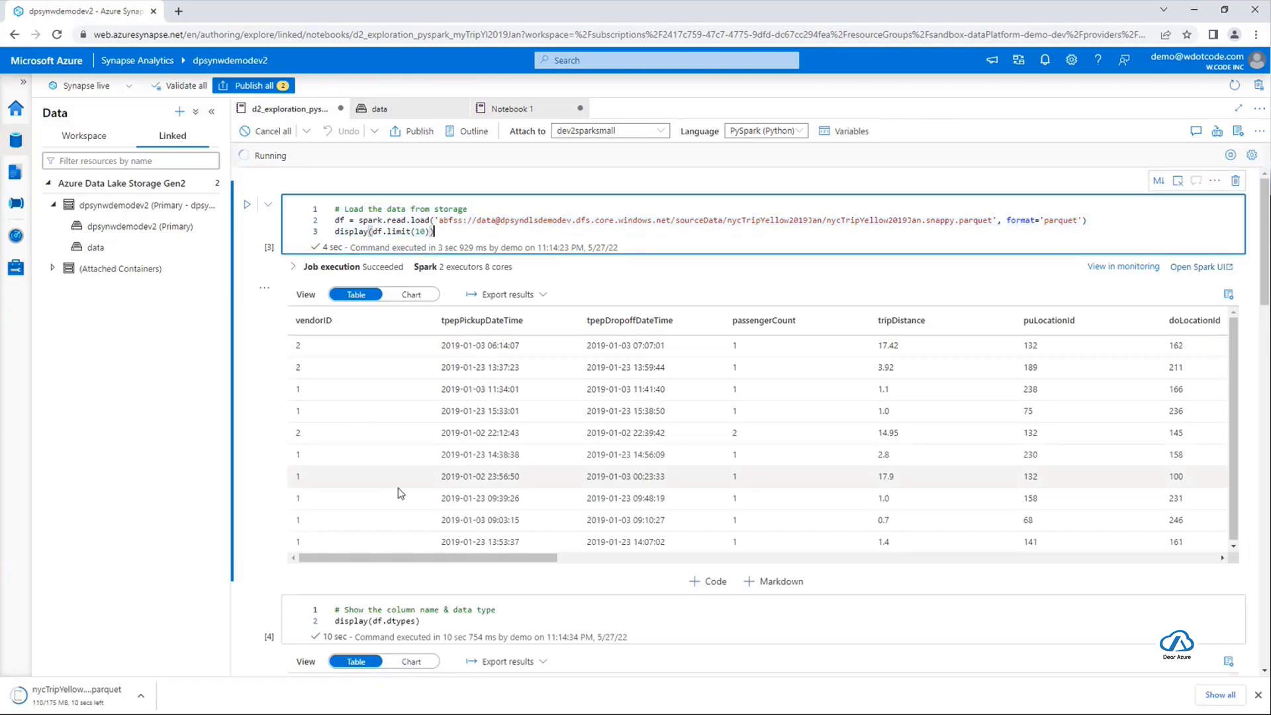
click(459, 556)
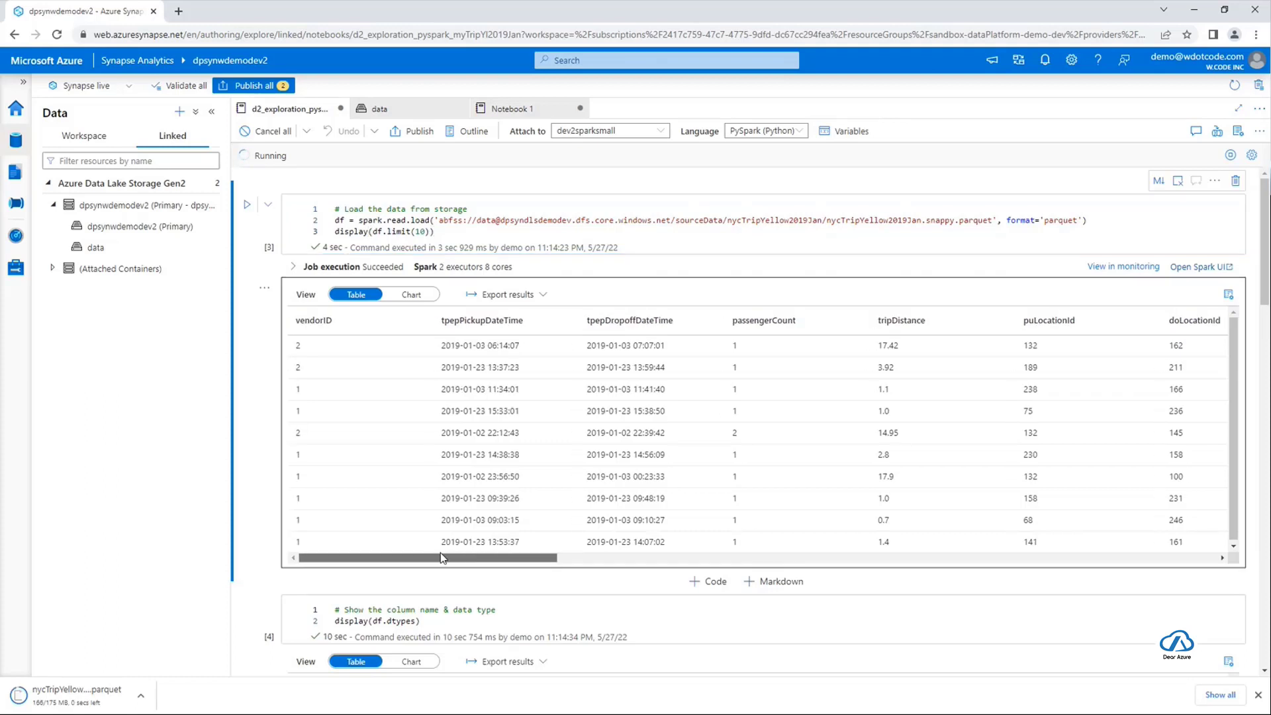
scroll(439, 548, right, 2)
scroll(439, 548, left, 2)
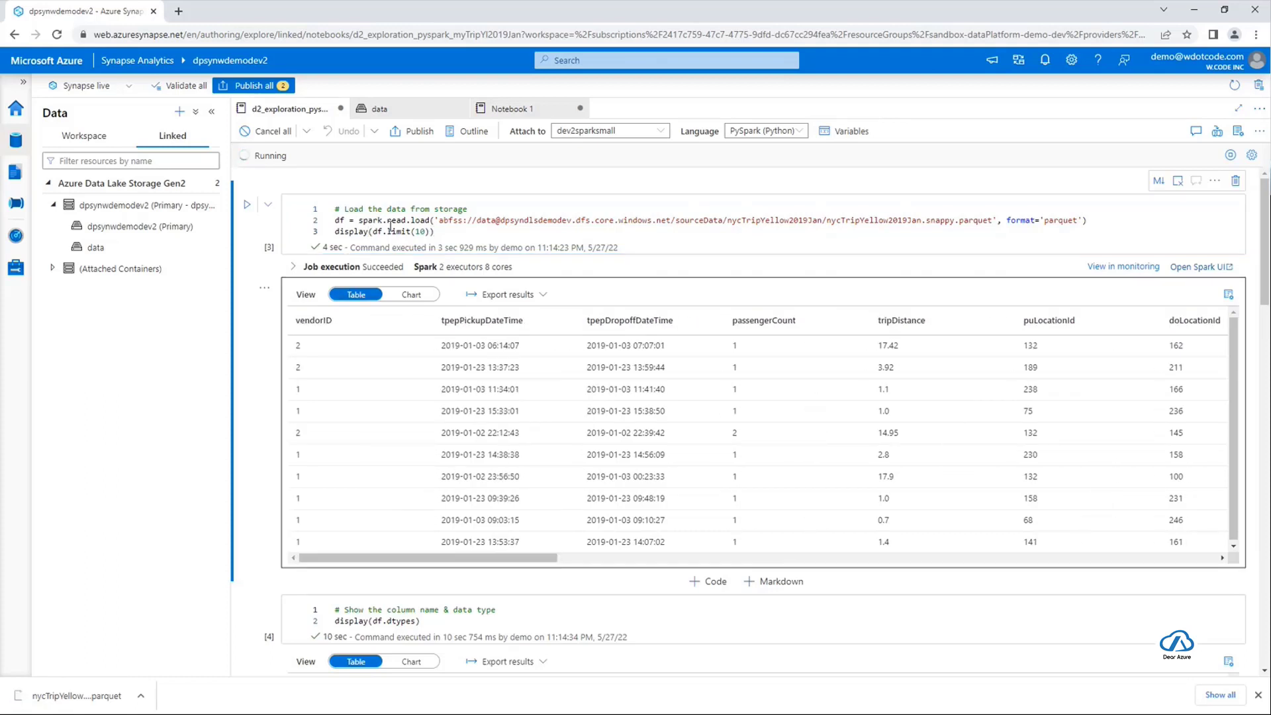
drag(499, 558, 766, 565)
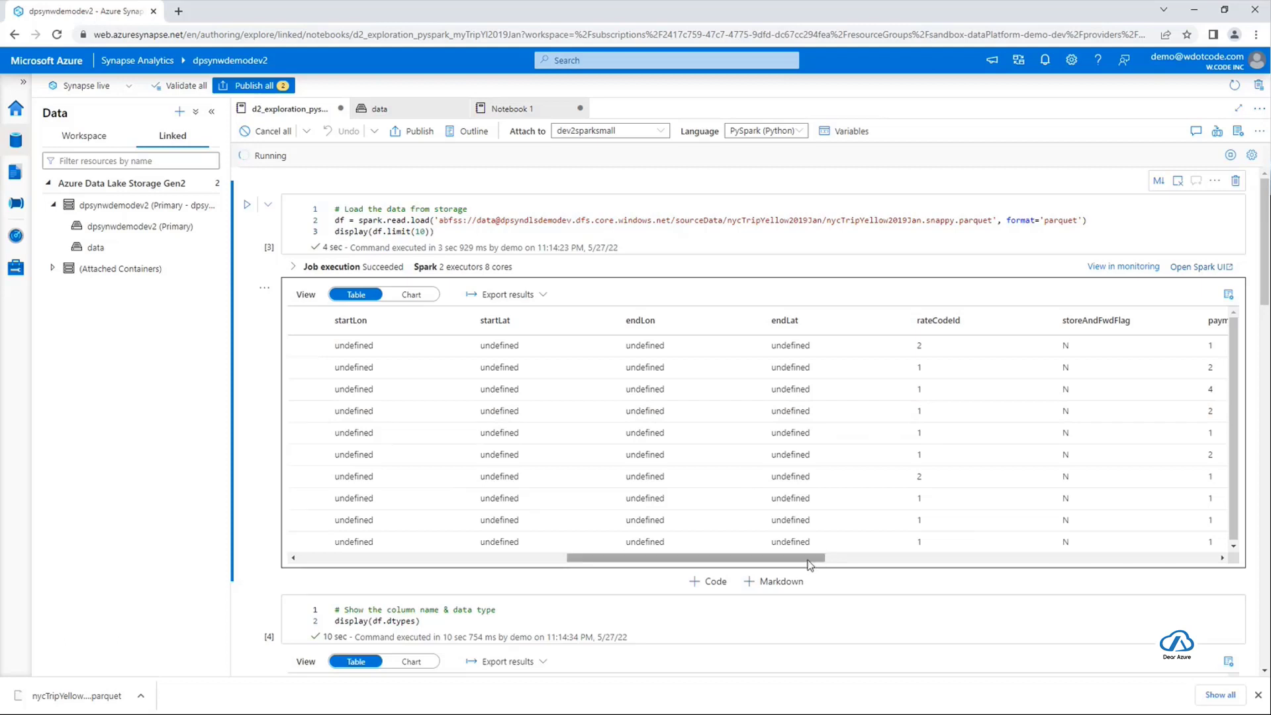
drag(806, 561, 1140, 551)
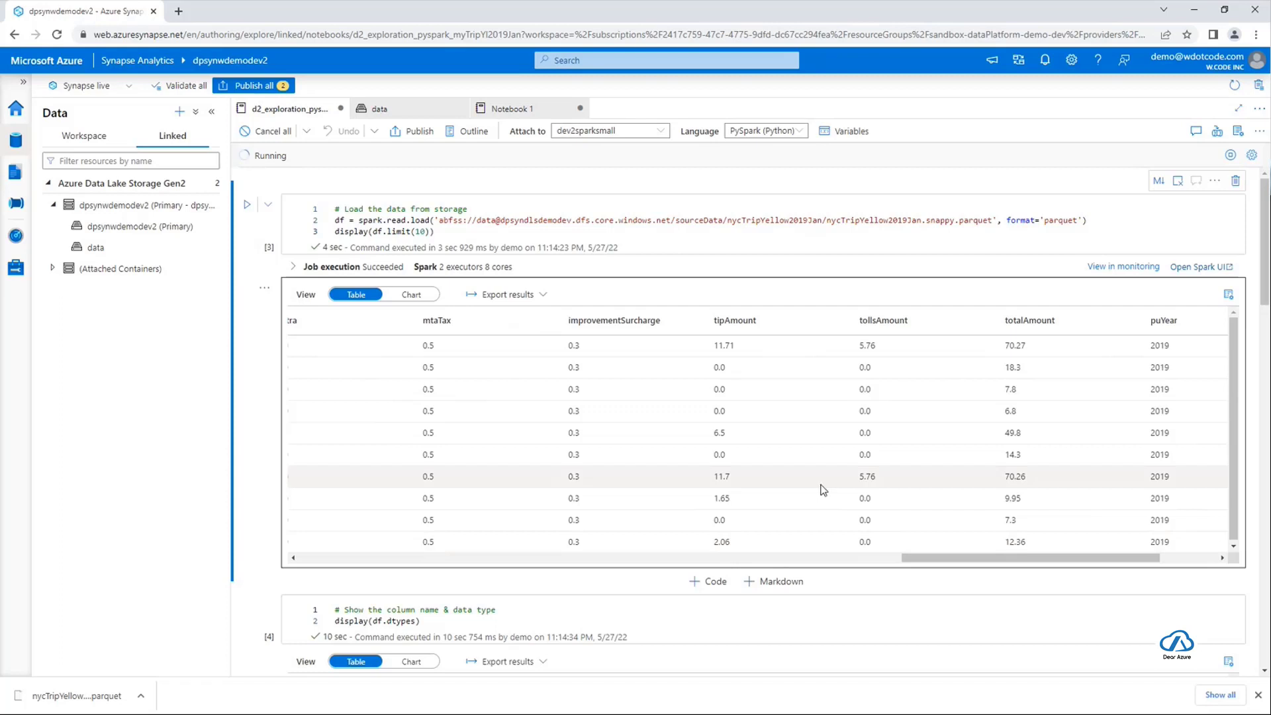
- Examine the display(df.dtypes) cell and the column names and data types listed in its output
scroll(737, 604, down, 2)
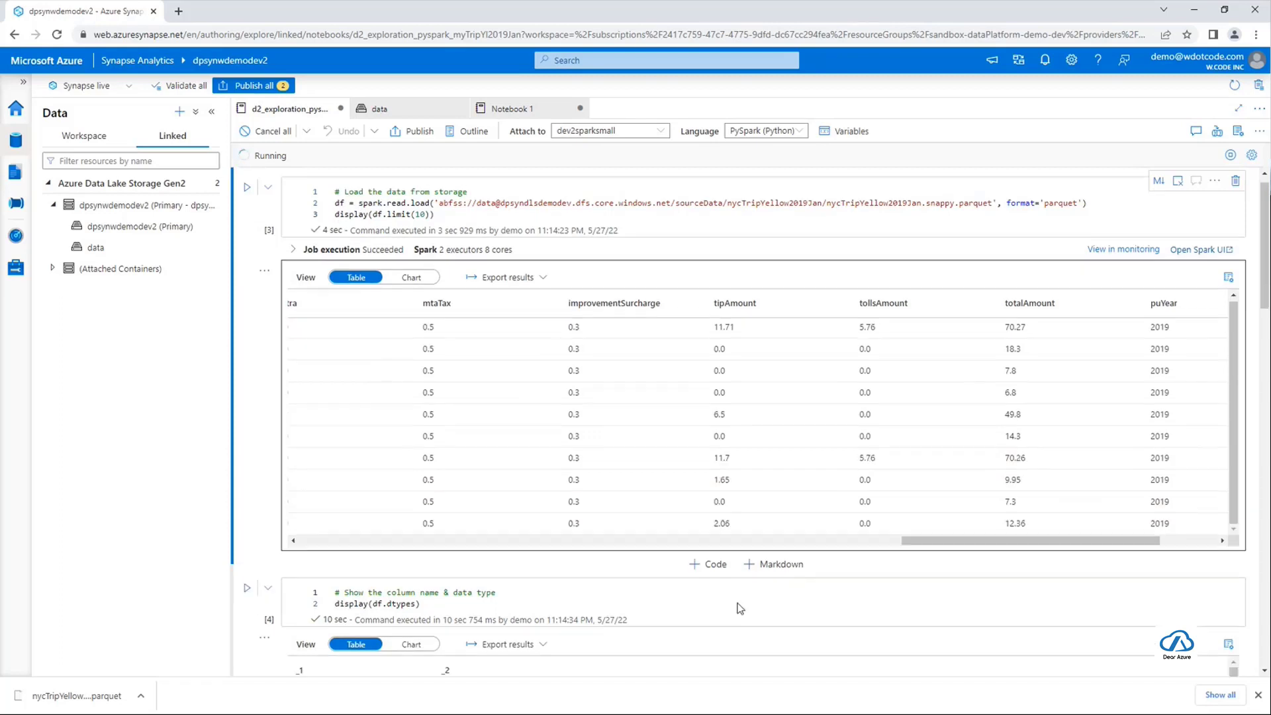
click(484, 484)
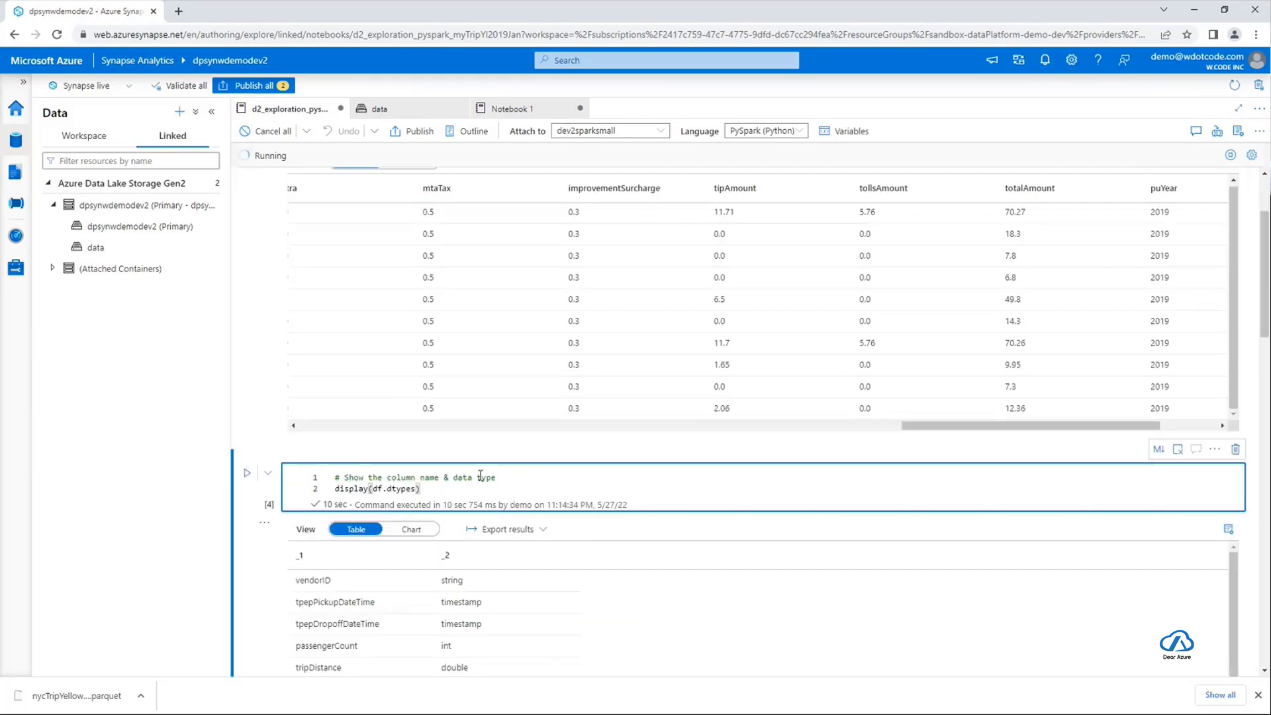
click(351, 454)
scroll(254, 501, down, 4)
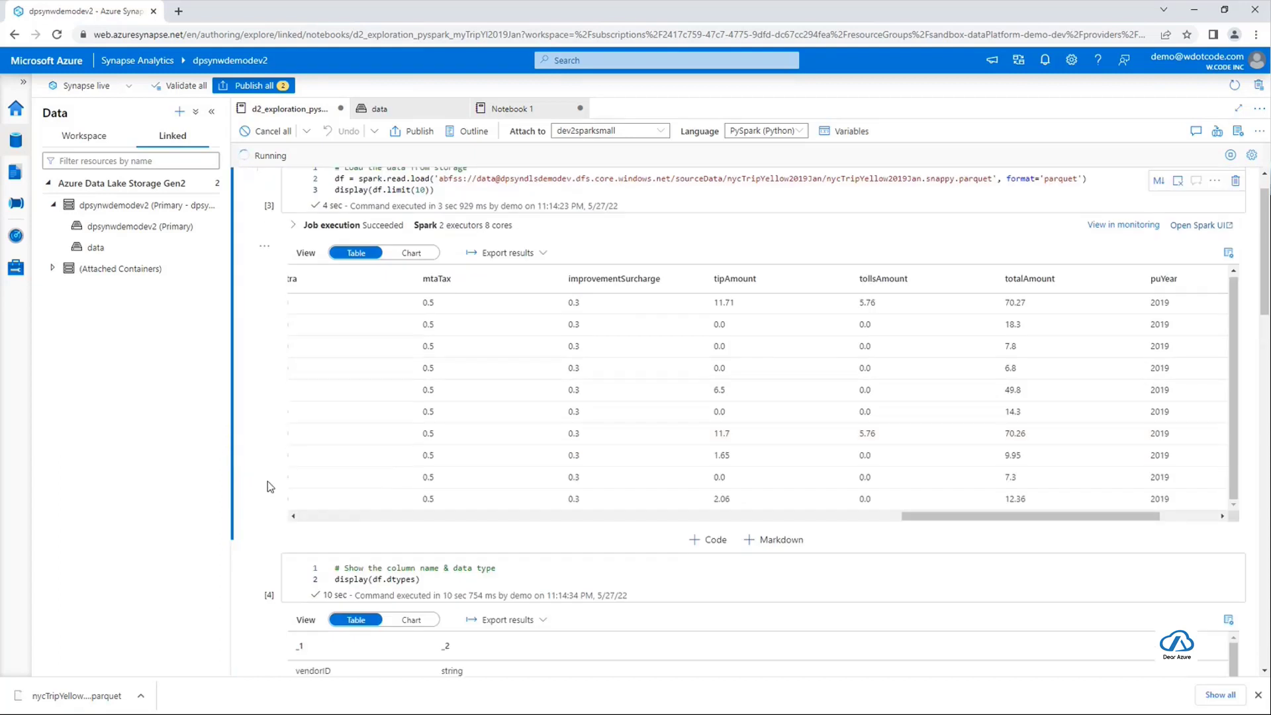
scroll(255, 501, down, 1)
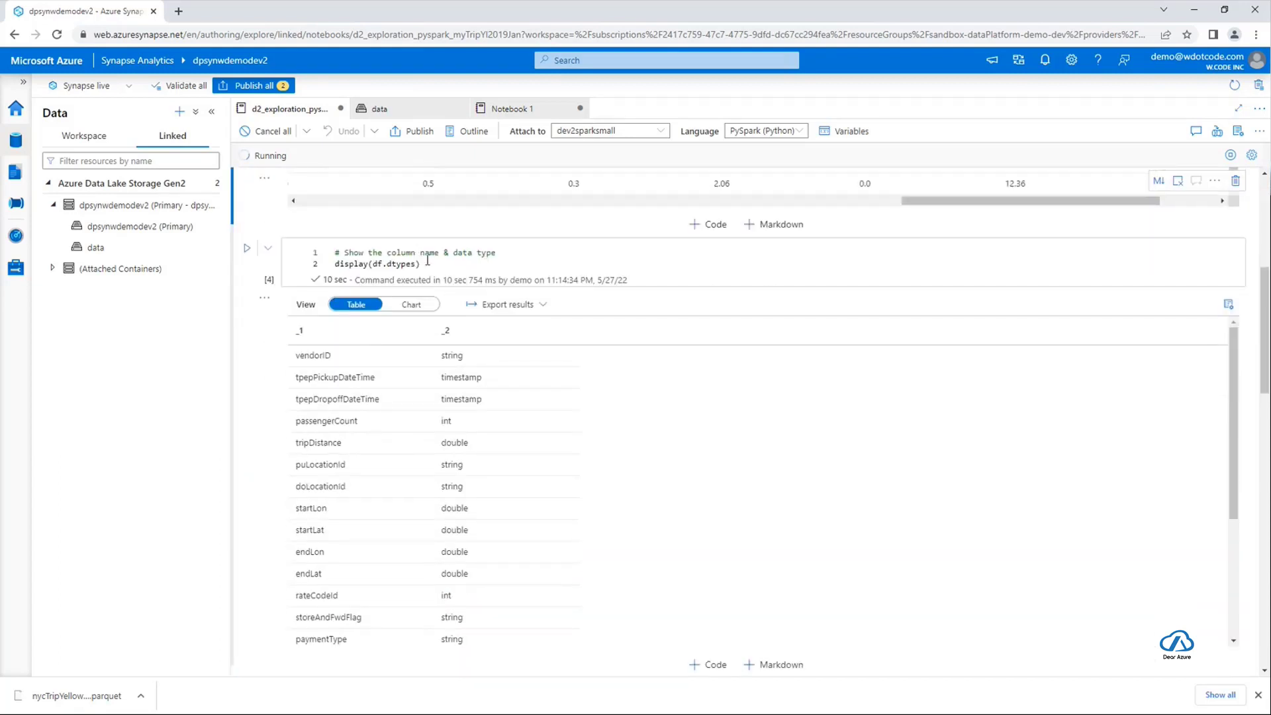
click(404, 263)
drag(421, 263, 339, 262)
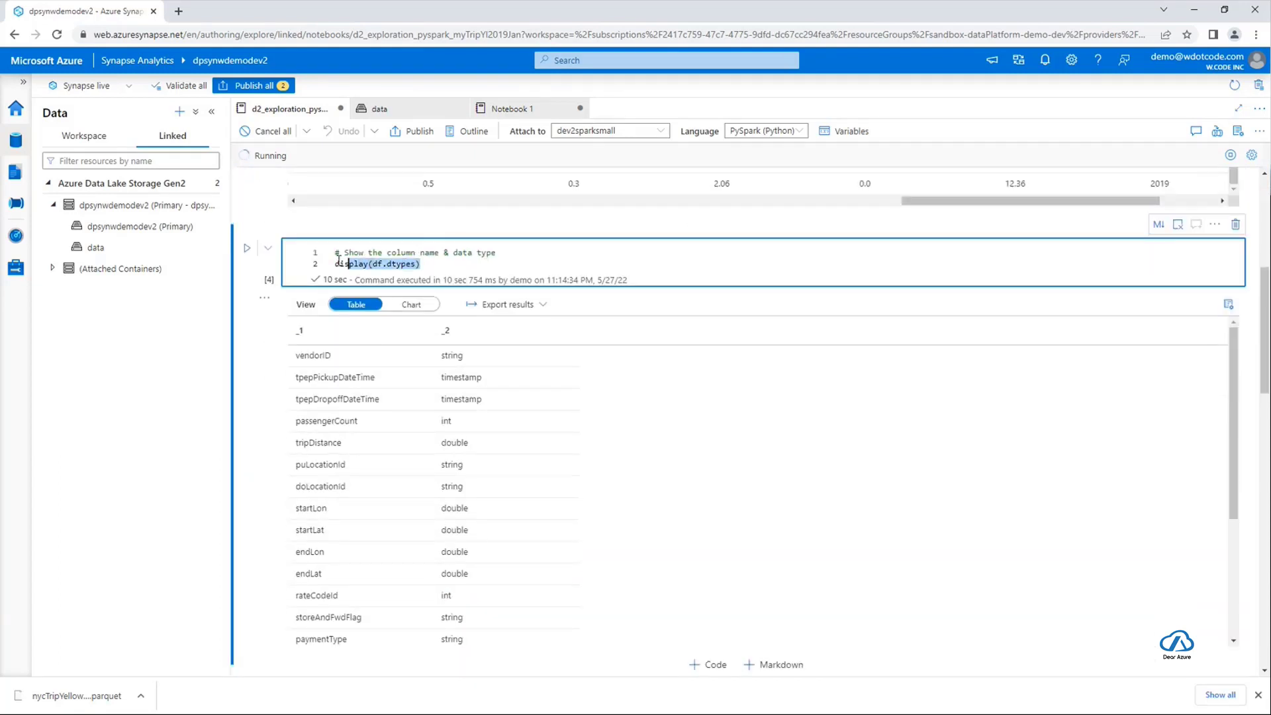
click(430, 265)
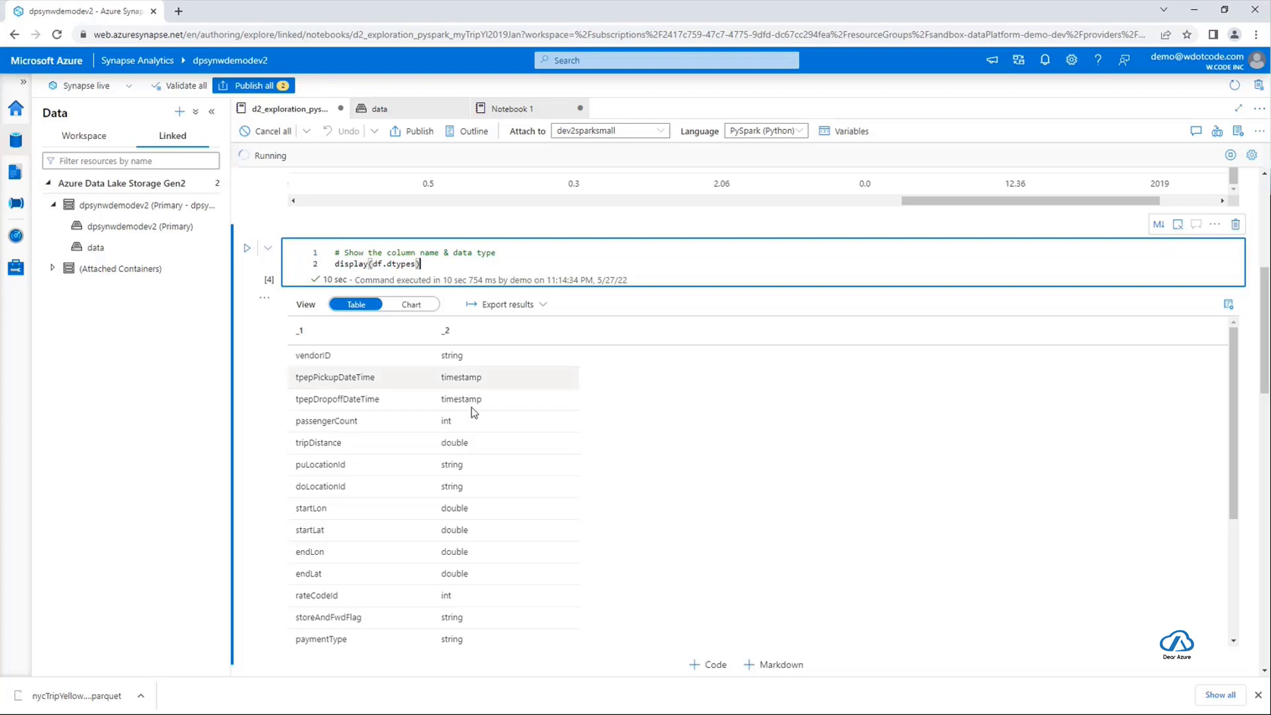
scroll(687, 489, down, 1)
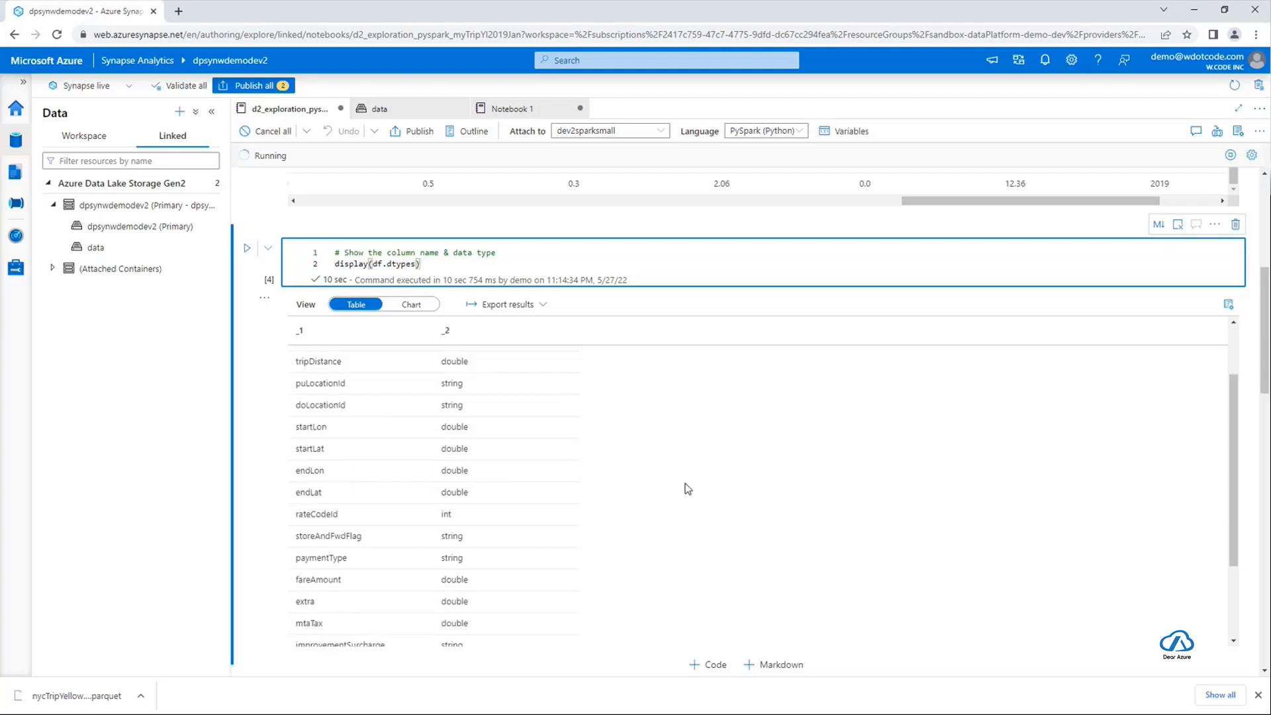
scroll(687, 489, down, 2)
- Check the job execution details of the df.describe() cell, and collapse them again
scroll(248, 460, down, 4)
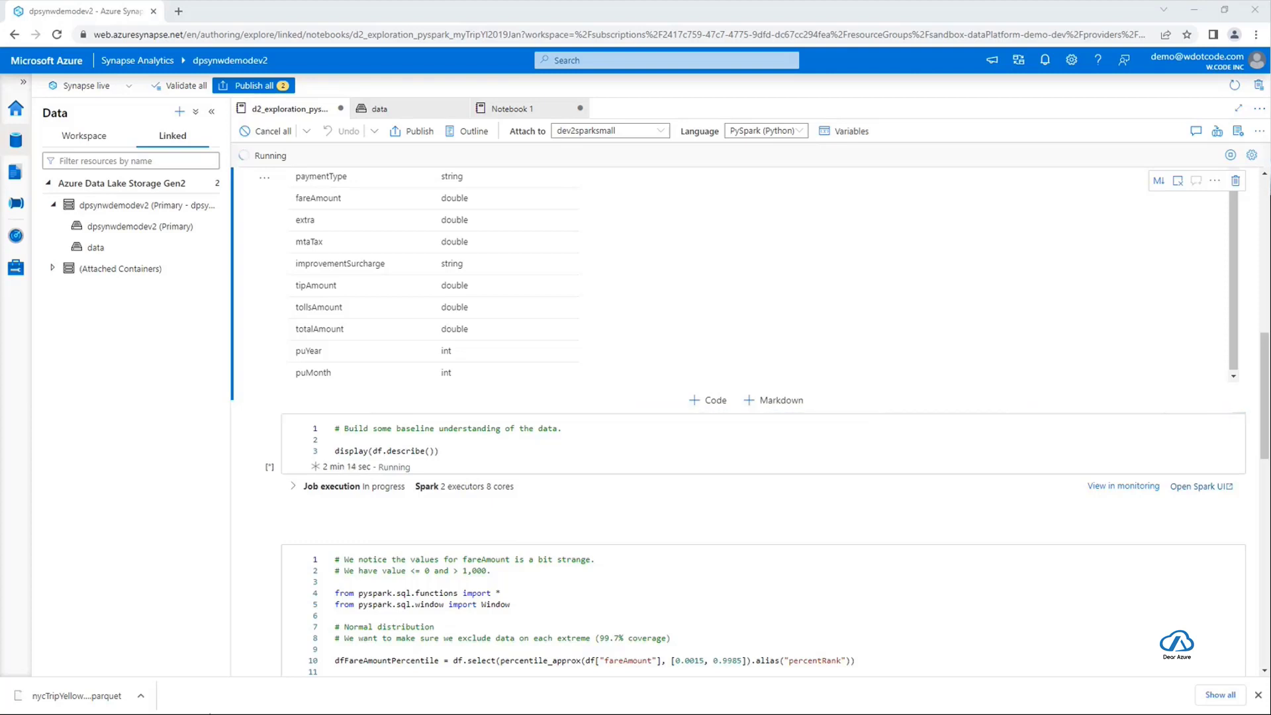
click(345, 503)
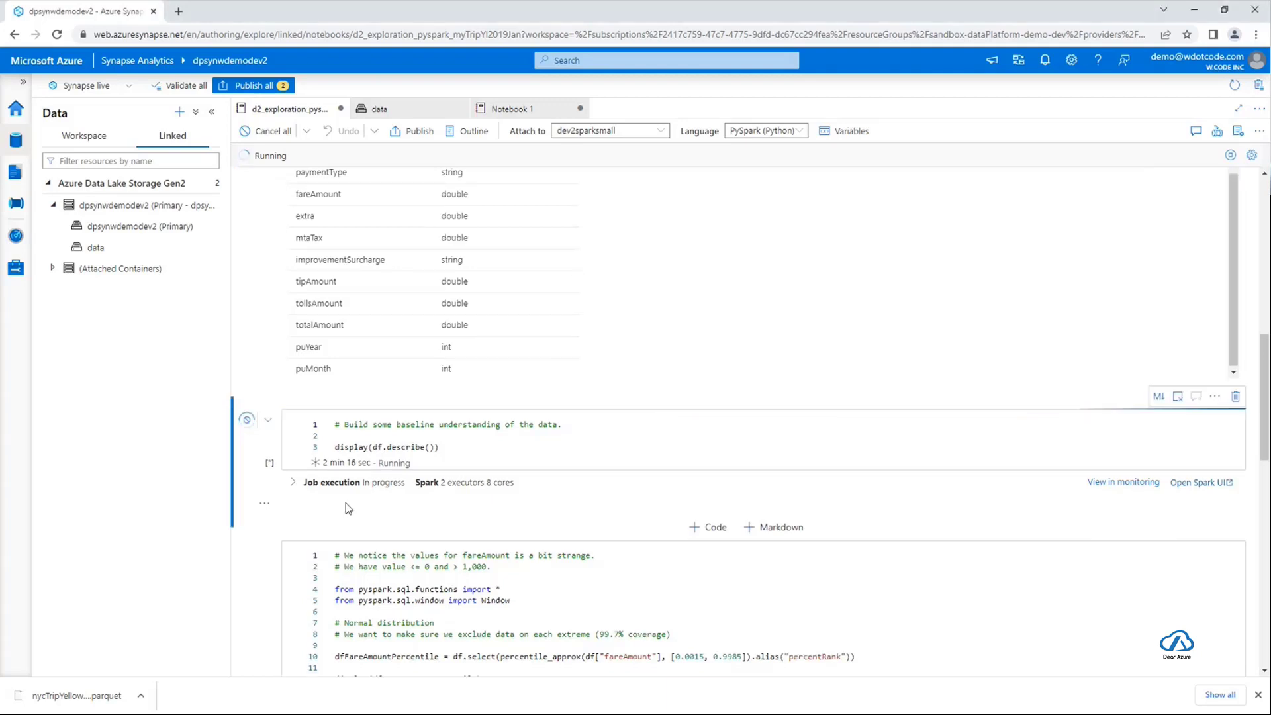
scroll(324, 483, down, 1)
click(293, 421)
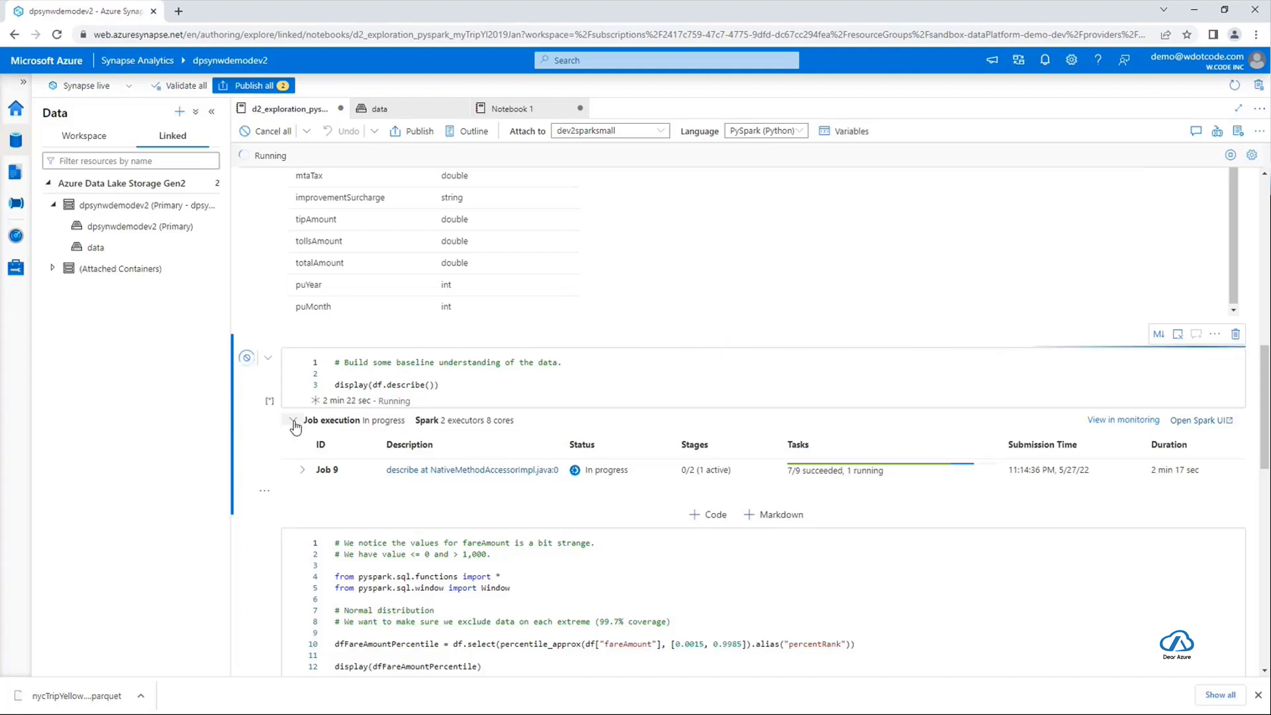
click(293, 422)
- Examine the df.describe() summary table, comparing the minimum and maximum of passengerCount and tripDistance
scroll(278, 463, down, 2)
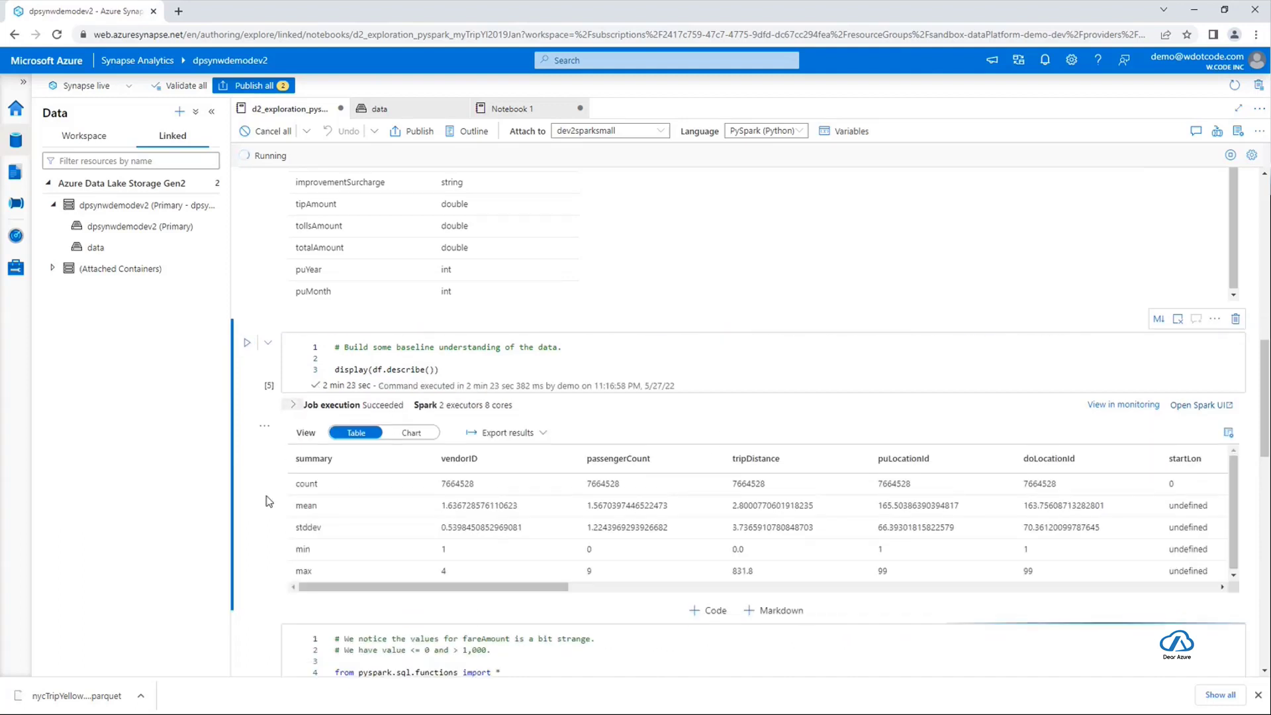
scroll(263, 479, down, 1)
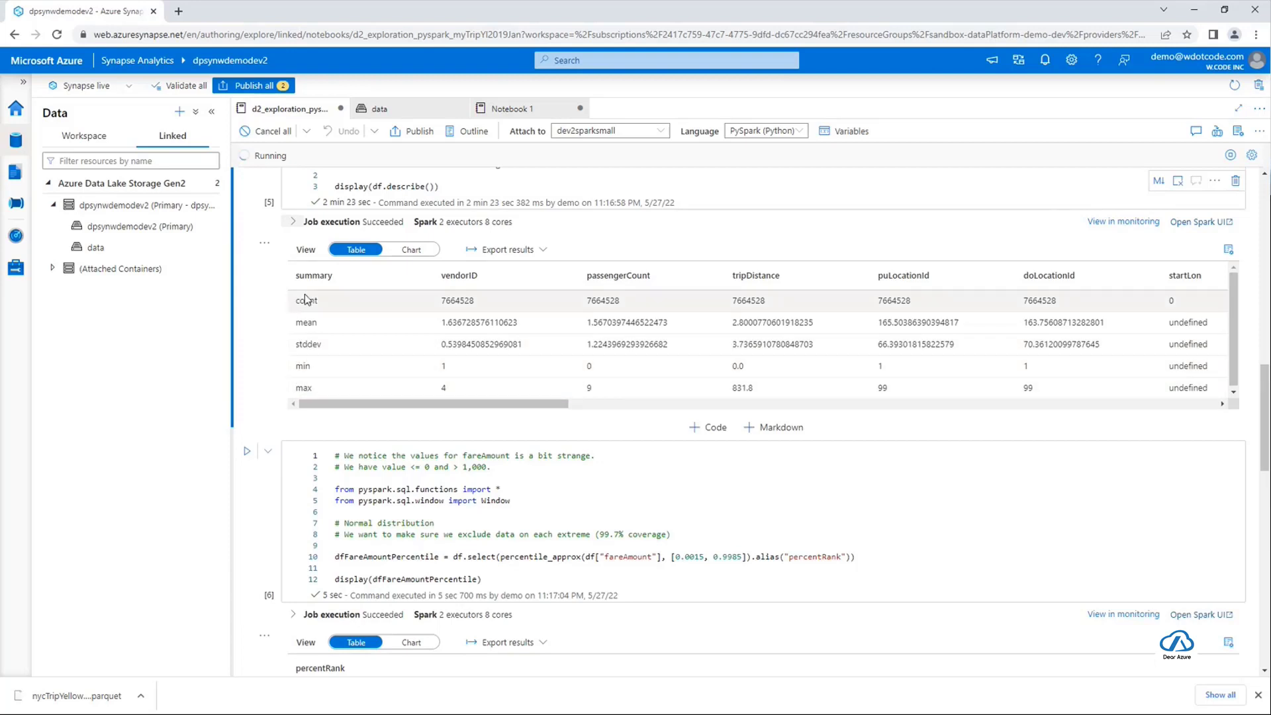
click(336, 307)
drag(426, 404, 485, 406)
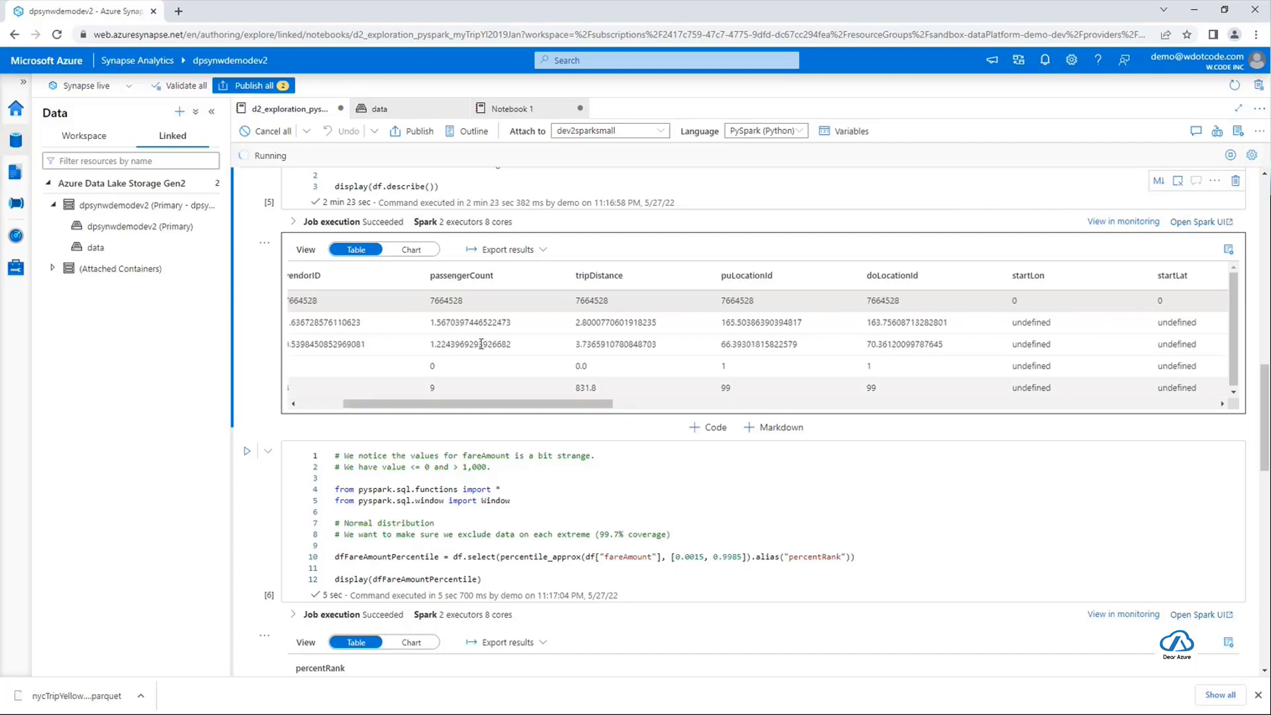
double_click(433, 366)
double_click(442, 387)
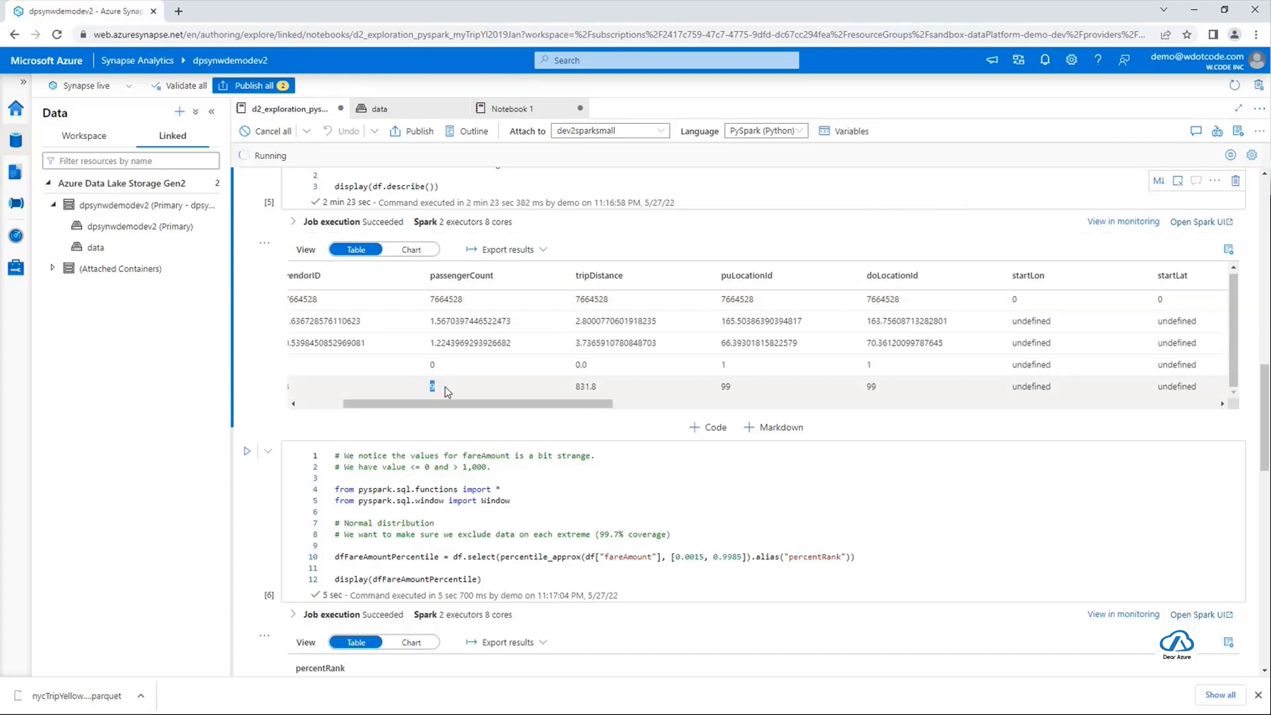
drag(481, 407, 506, 406)
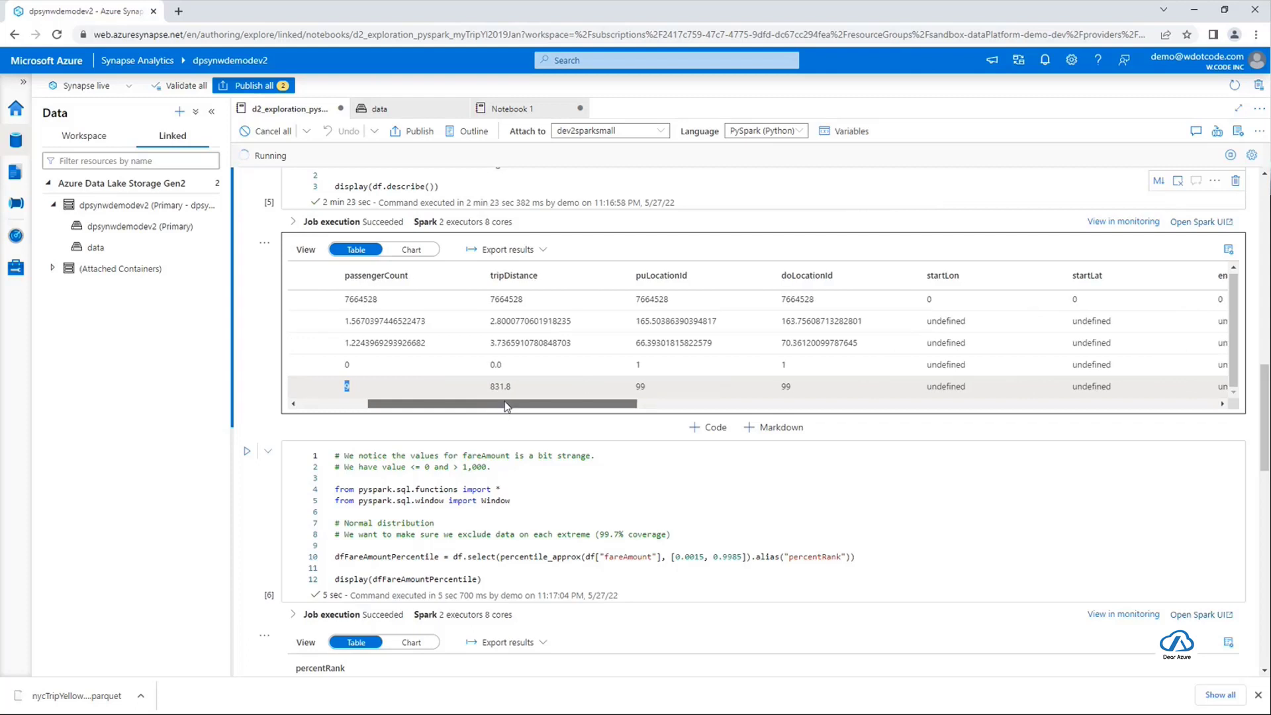
double_click(496, 366)
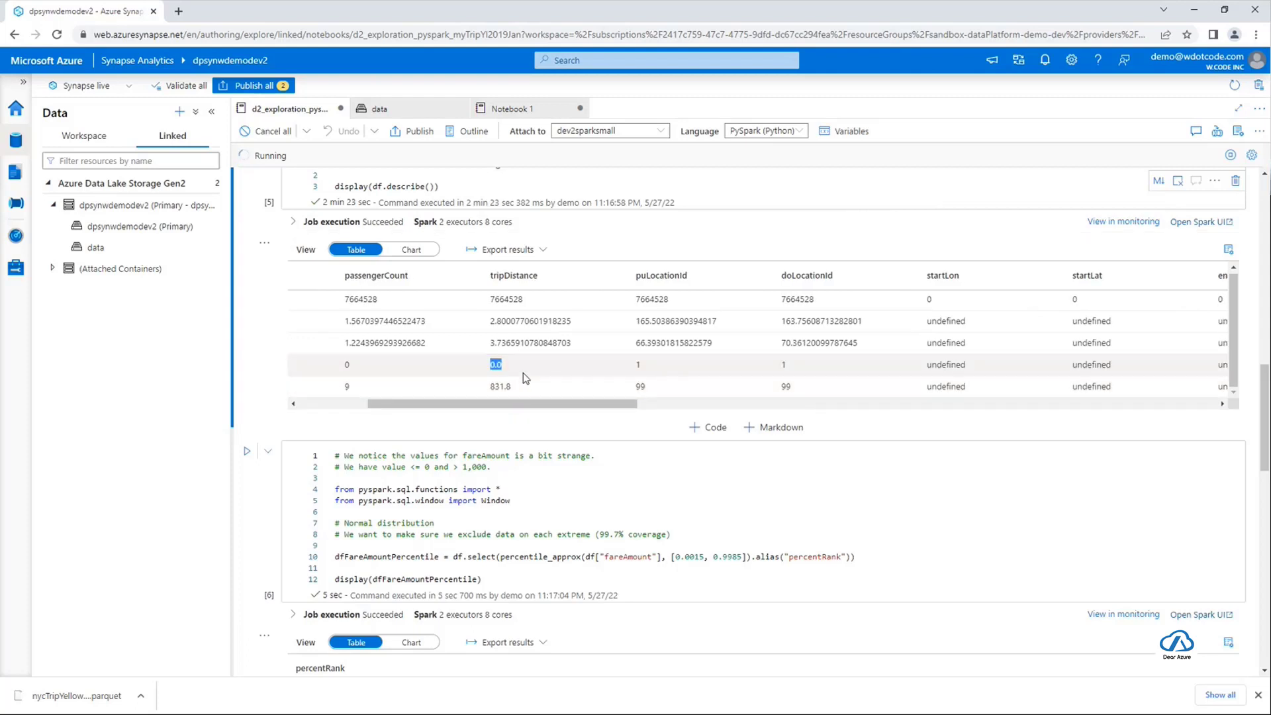
click(510, 386)
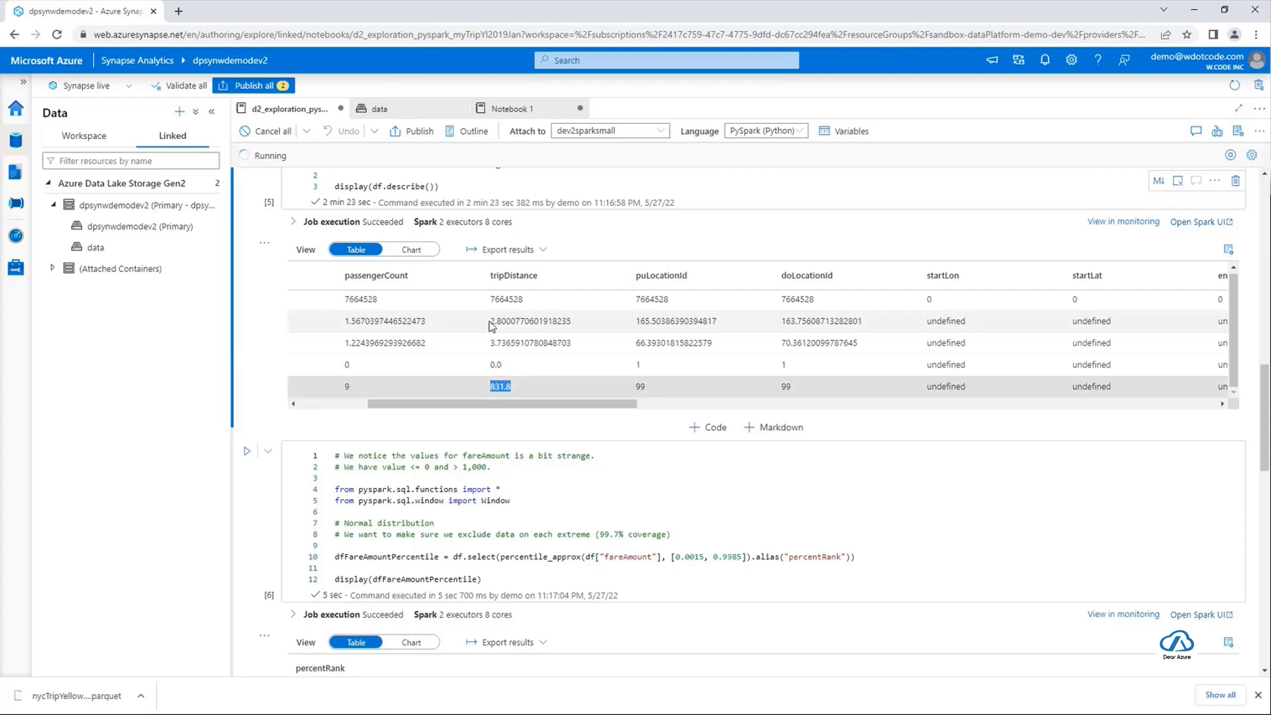
- Examine the mean tripDistance and the fareAmount mean, minimum and maximum in the df.describe() summary table
drag(492, 321, 585, 328)
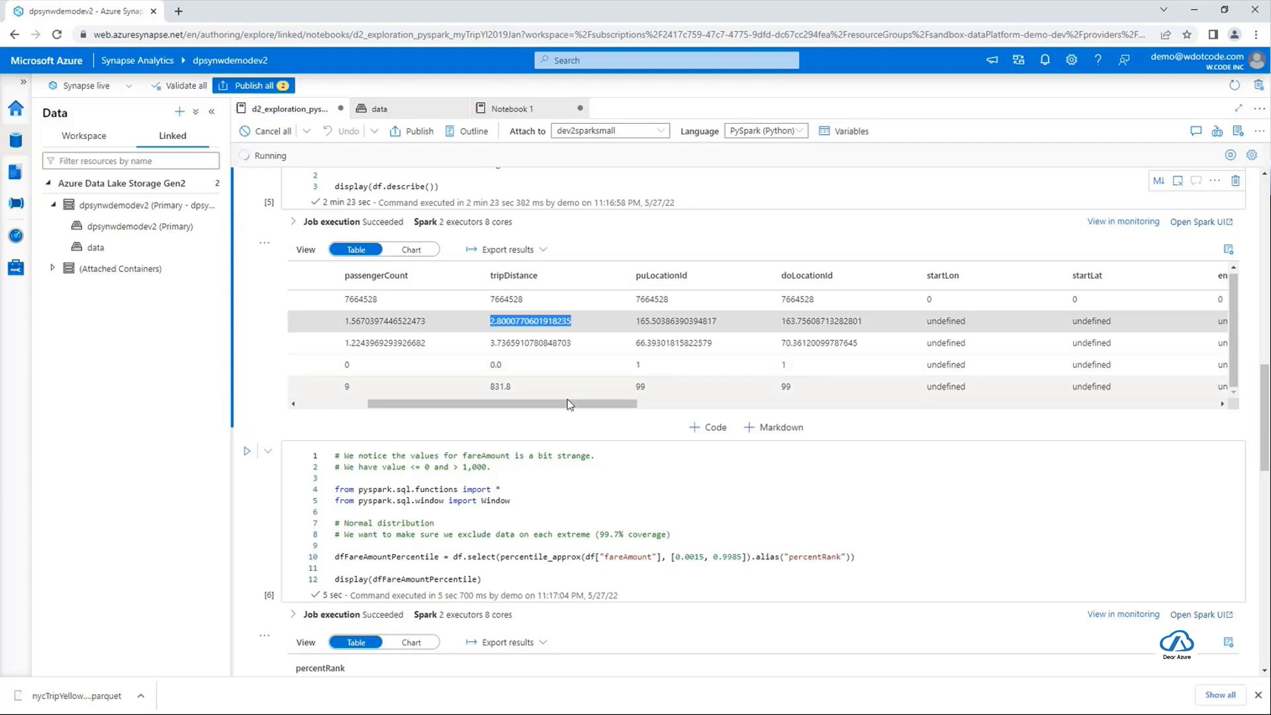
drag(573, 409, 723, 407)
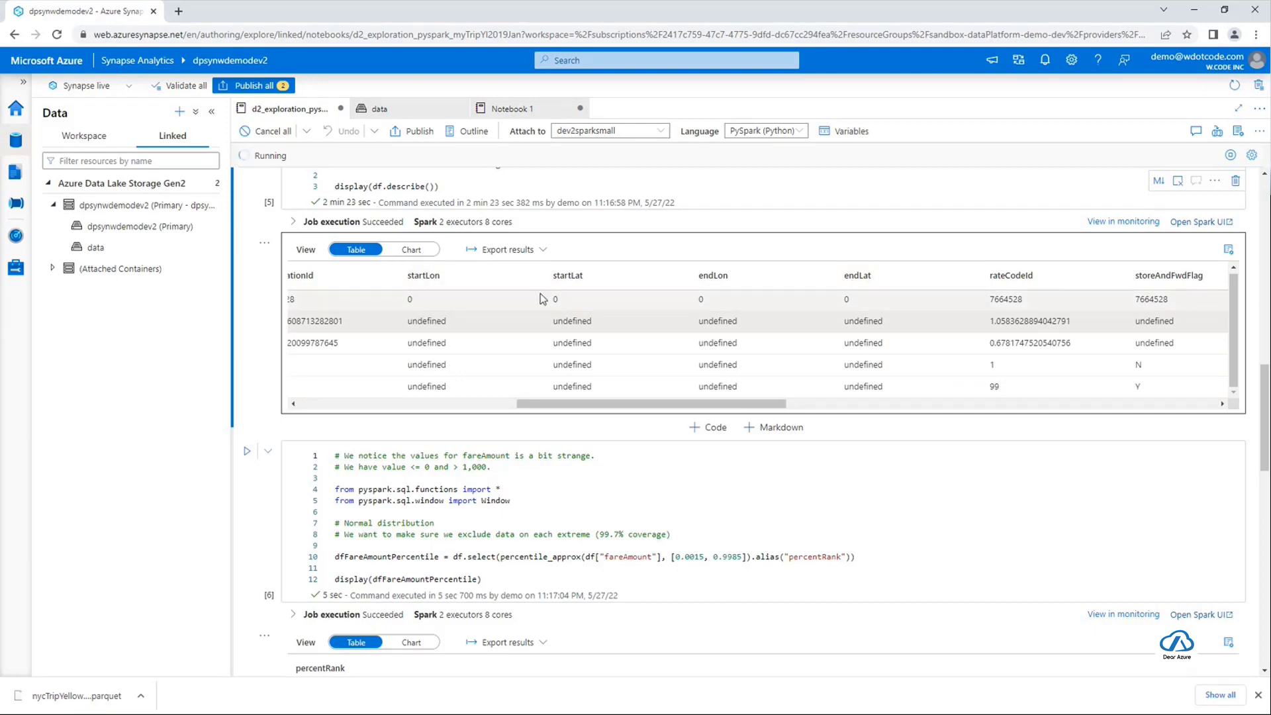
drag(771, 403, 984, 399)
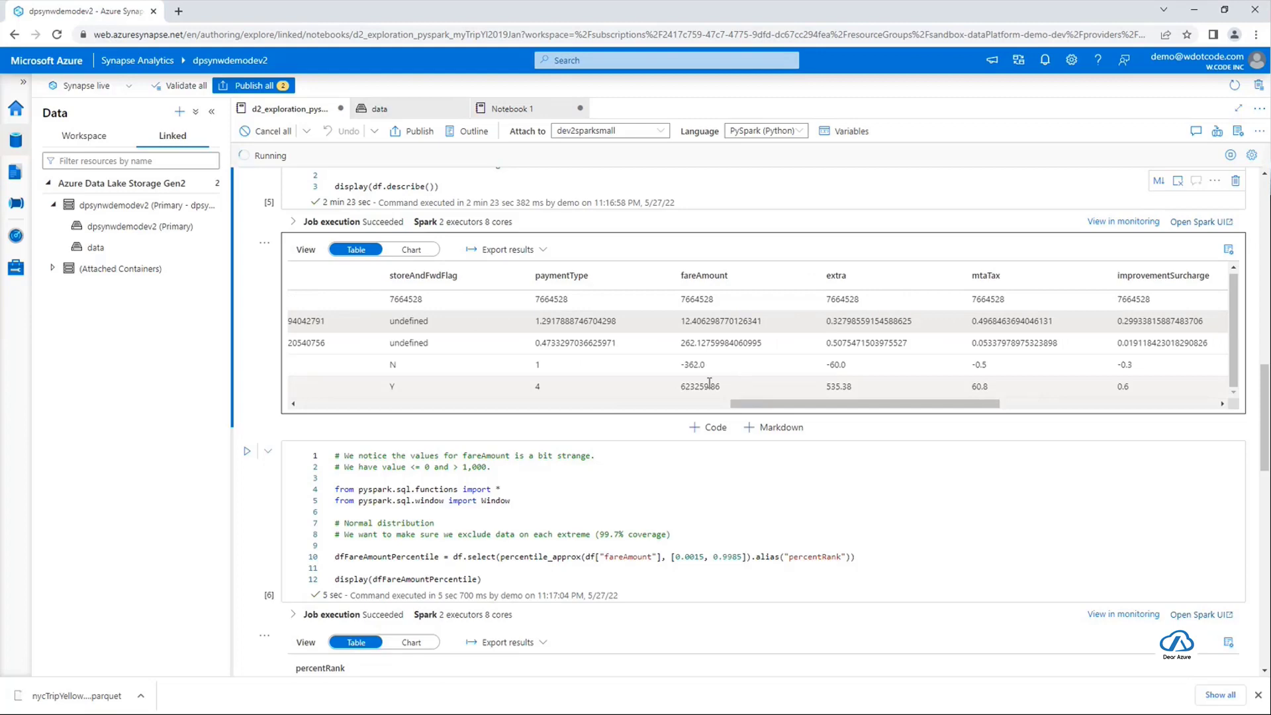
drag(713, 366, 675, 390)
click(736, 390)
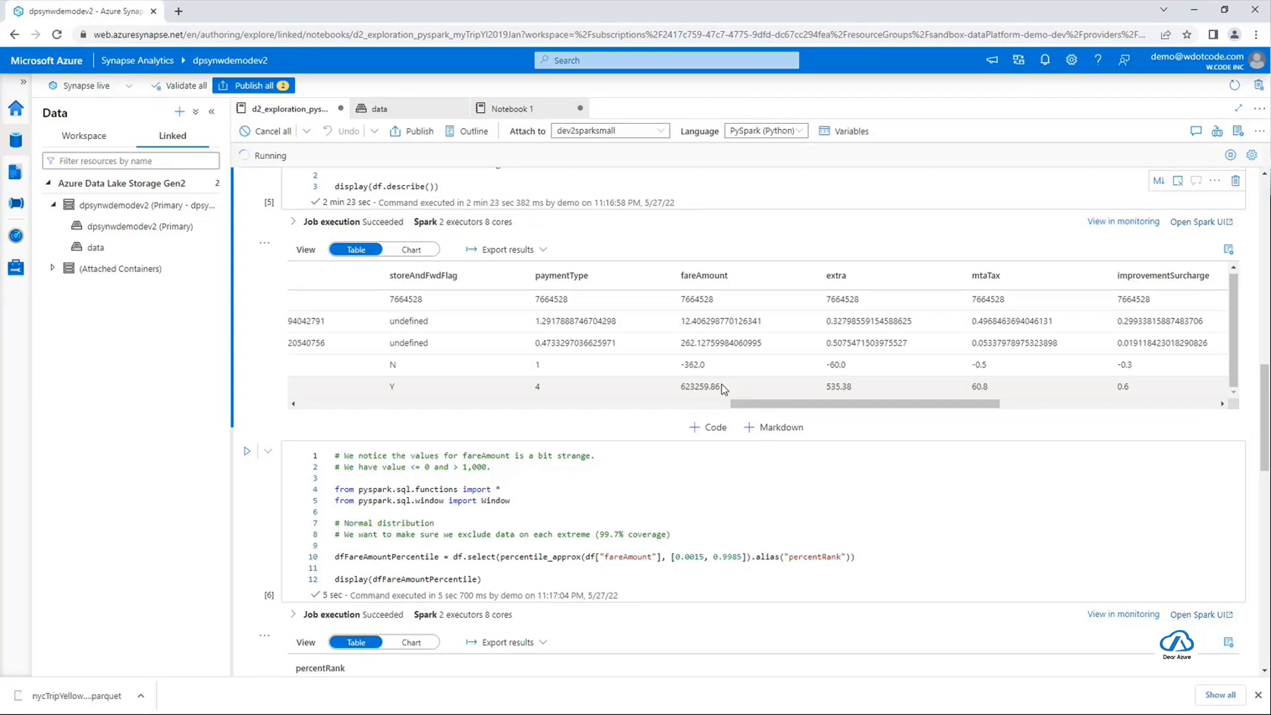
drag(700, 387, 679, 390)
click(719, 387)
drag(763, 321, 680, 321)
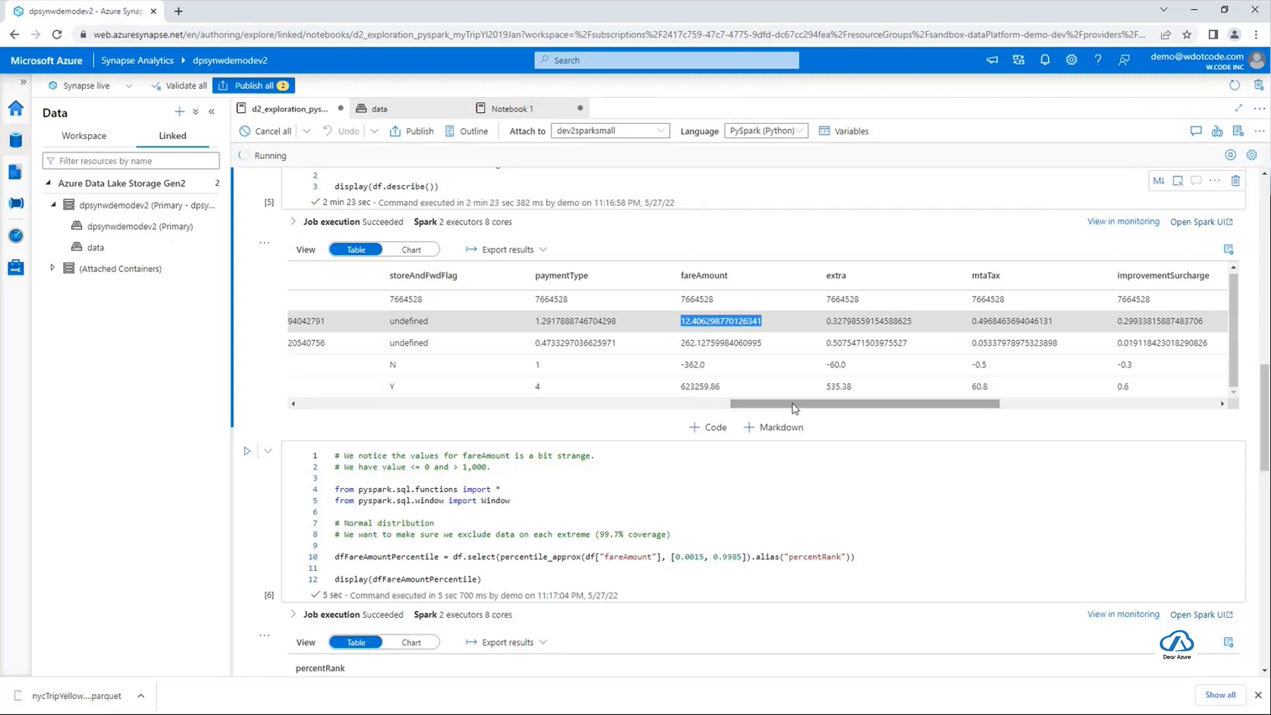
mouse_move(795, 406)
mouse_down()
mouse_move(961, 404)
mouse_move(771, 403)
mouse_up()
- Read the opening comments about fareAmount values in the dfFareAmountPercentile cell below the summary table
scroll(642, 351, down, 1)
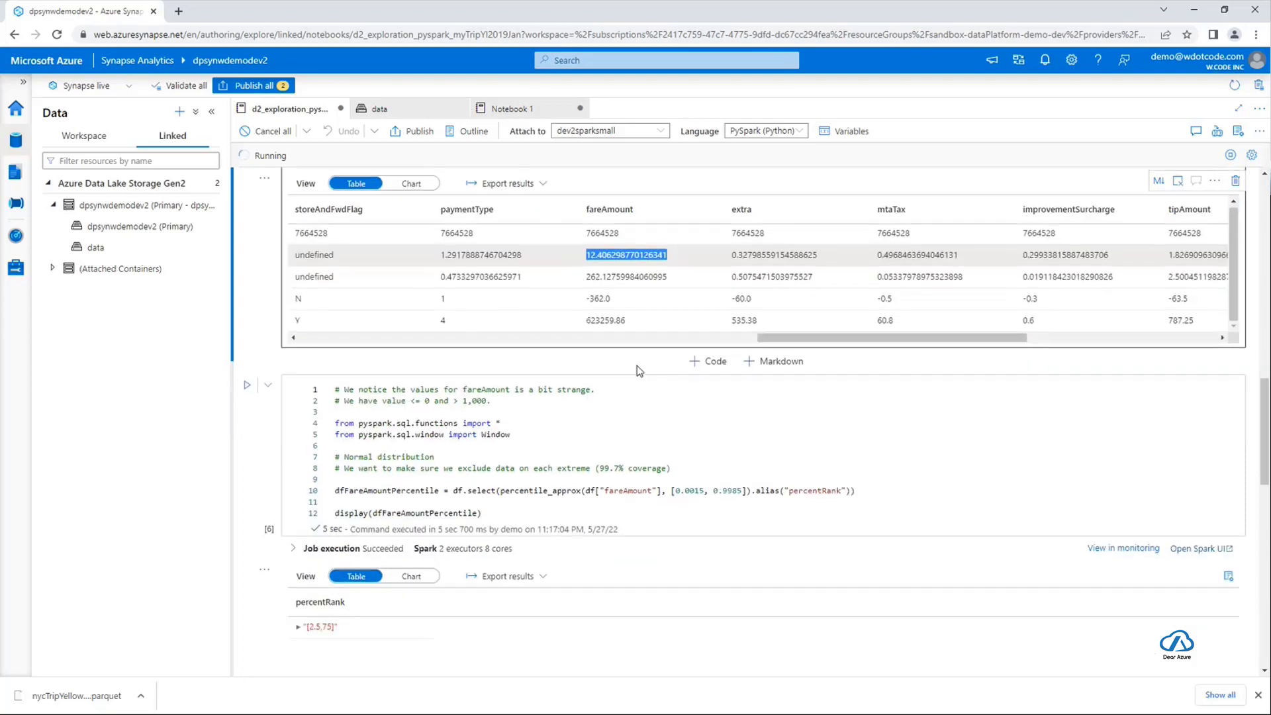
scroll(638, 374, down, 1)
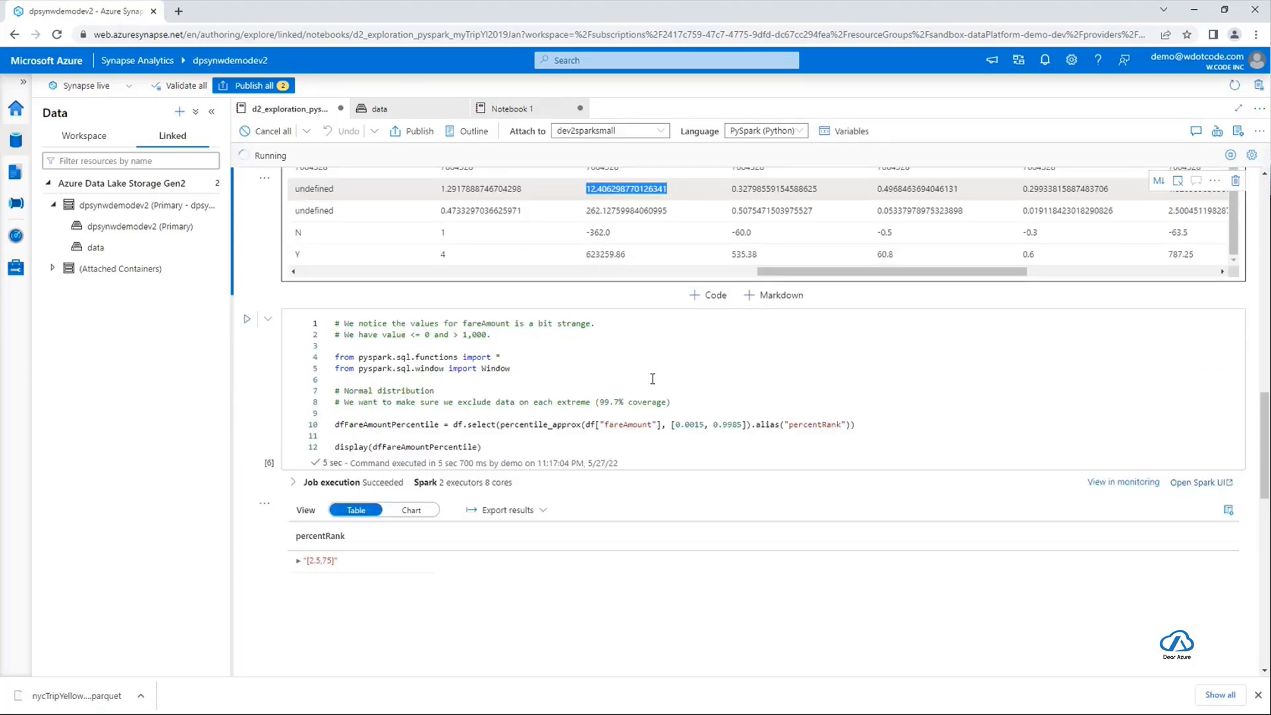
scroll(635, 361, down, 1)
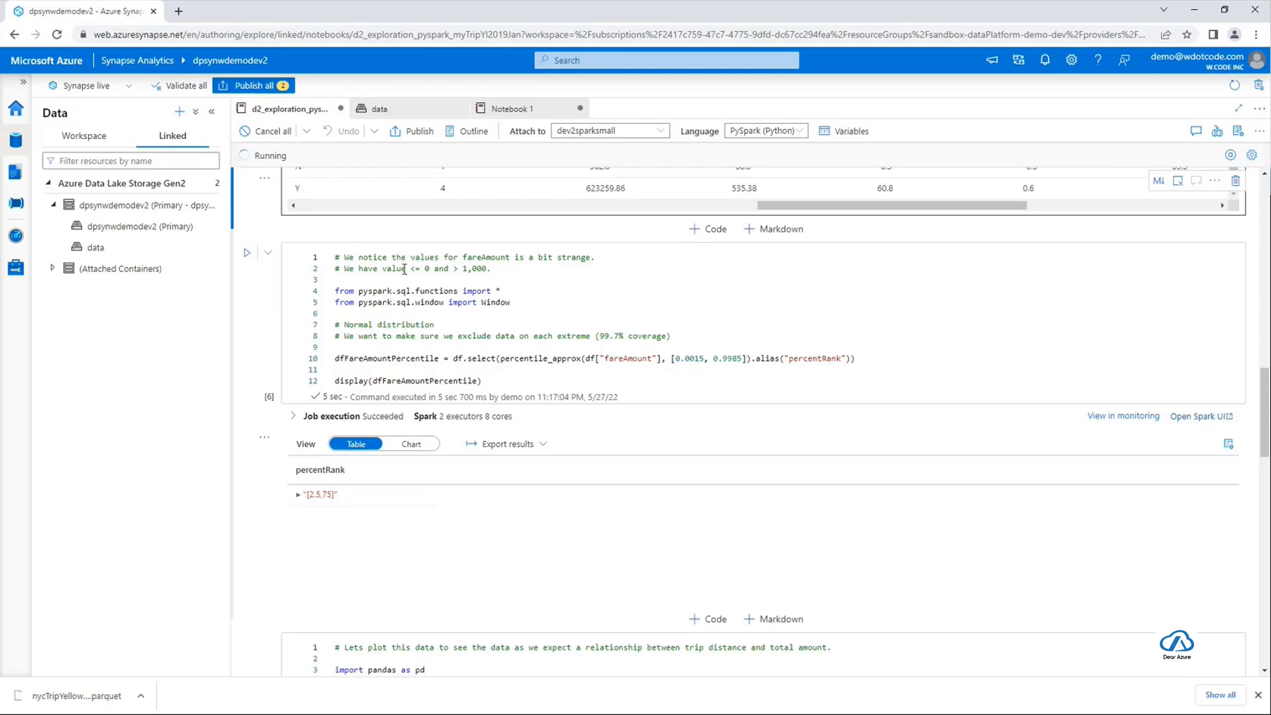
click(492, 277)
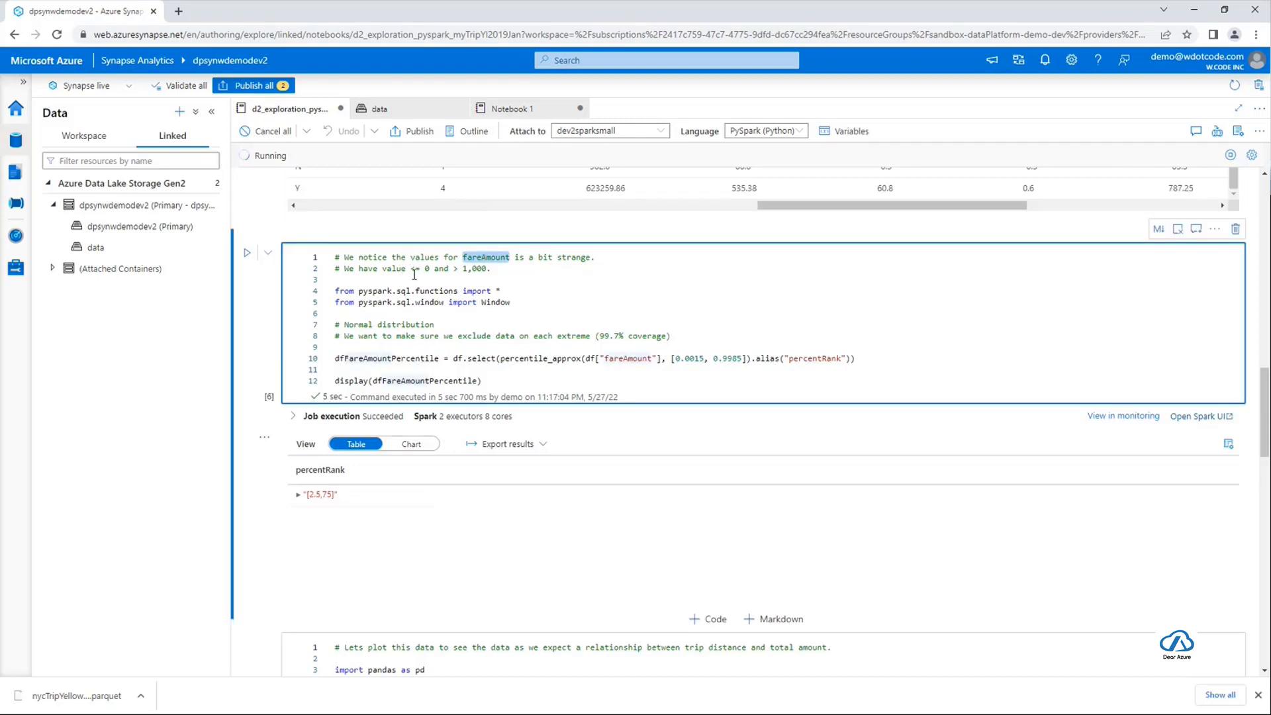
double_click(392, 270)
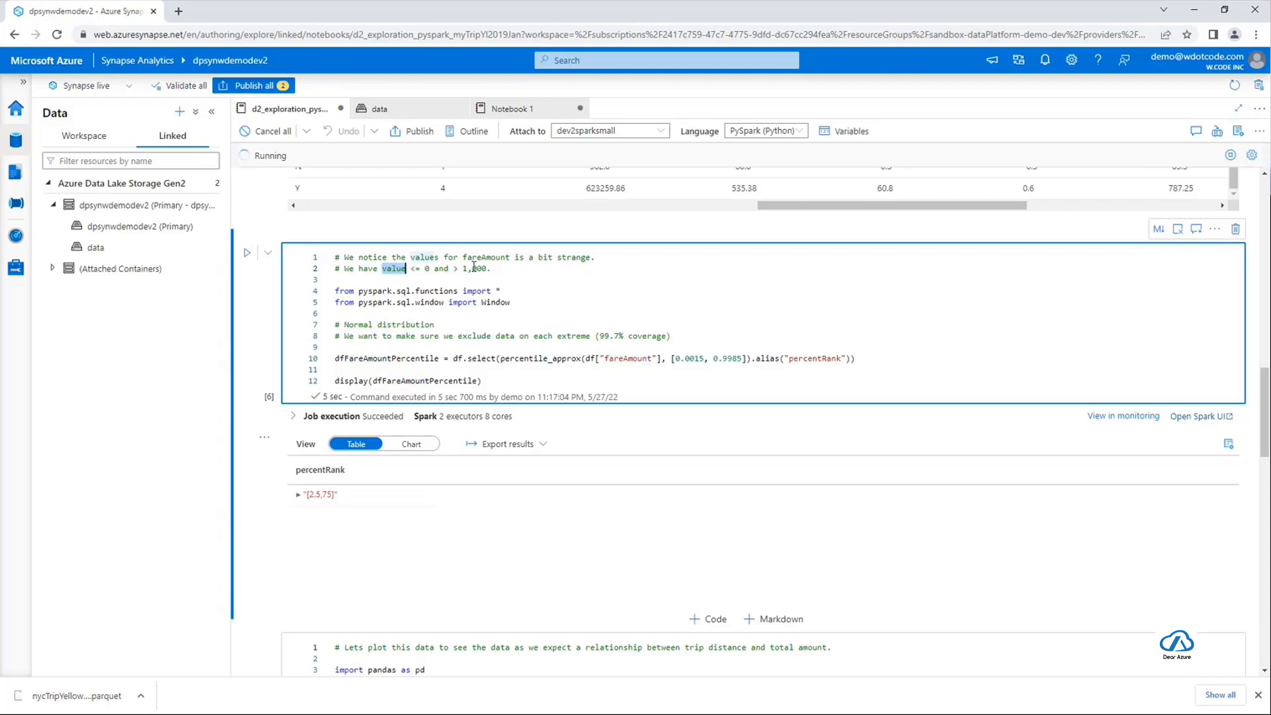
click(495, 269)
scroll(533, 276, down, 1)
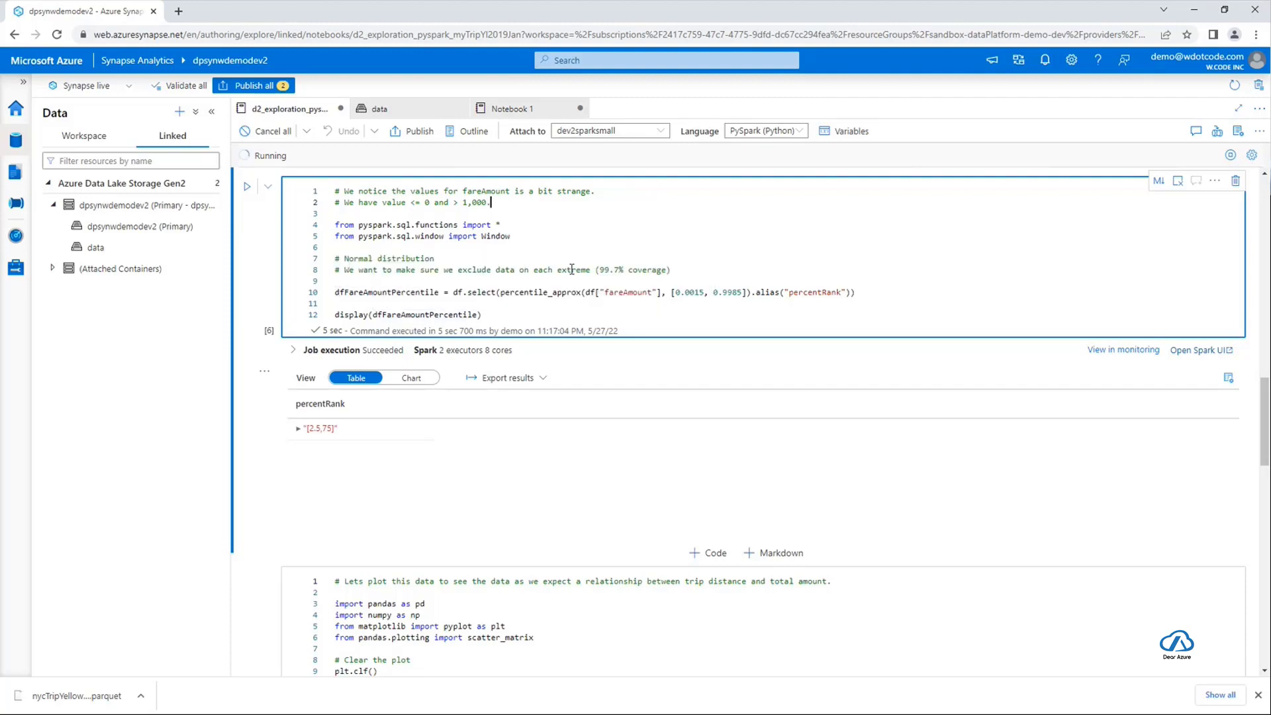
- Examine the lower and upper percentile bounds in the dfFareAmountPercentile code and the percentRank output they produce
scroll(669, 291, down, 1)
scroll(692, 295, up, 1)
drag(675, 292, 703, 292)
double_click(738, 292)
click(733, 305)
scroll(690, 308, down, 1)
scroll(690, 307, down, 1)
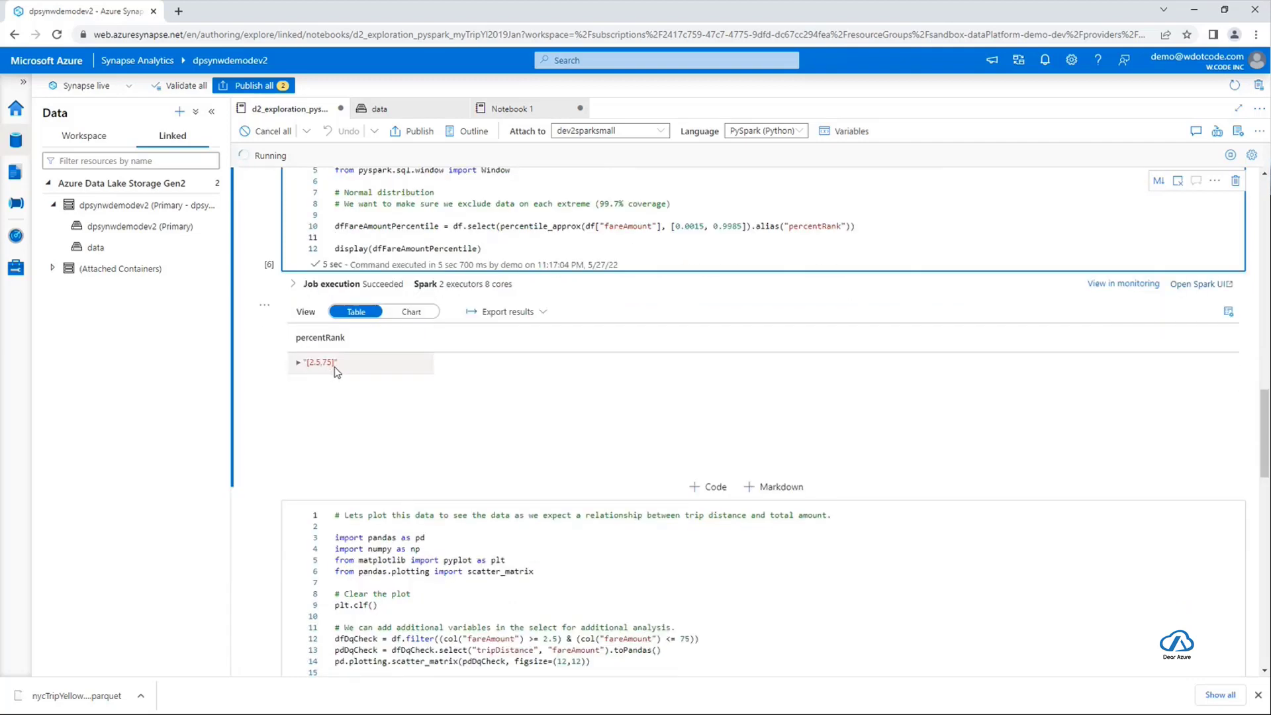
scroll(507, 344, up, 1)
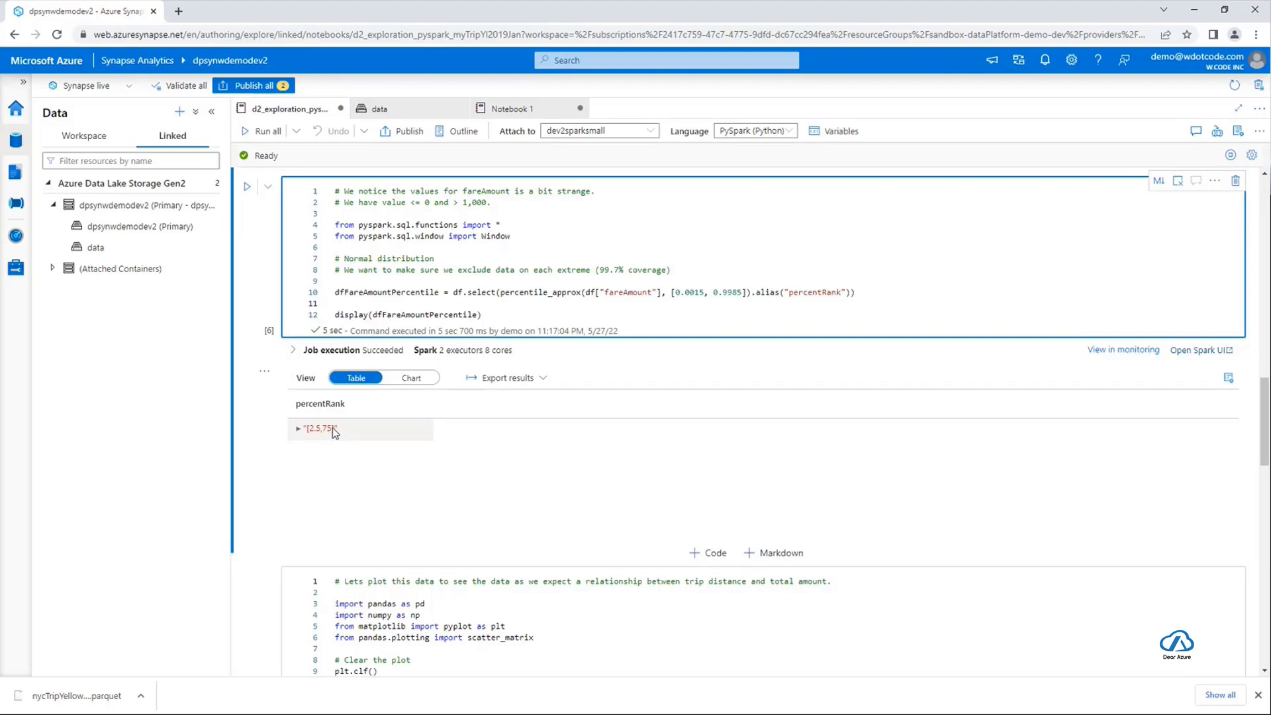
- Review the percentile_approx call on fareAmount and compare its percentile bounds with the coverage comment above it
scroll(458, 474, down, 2)
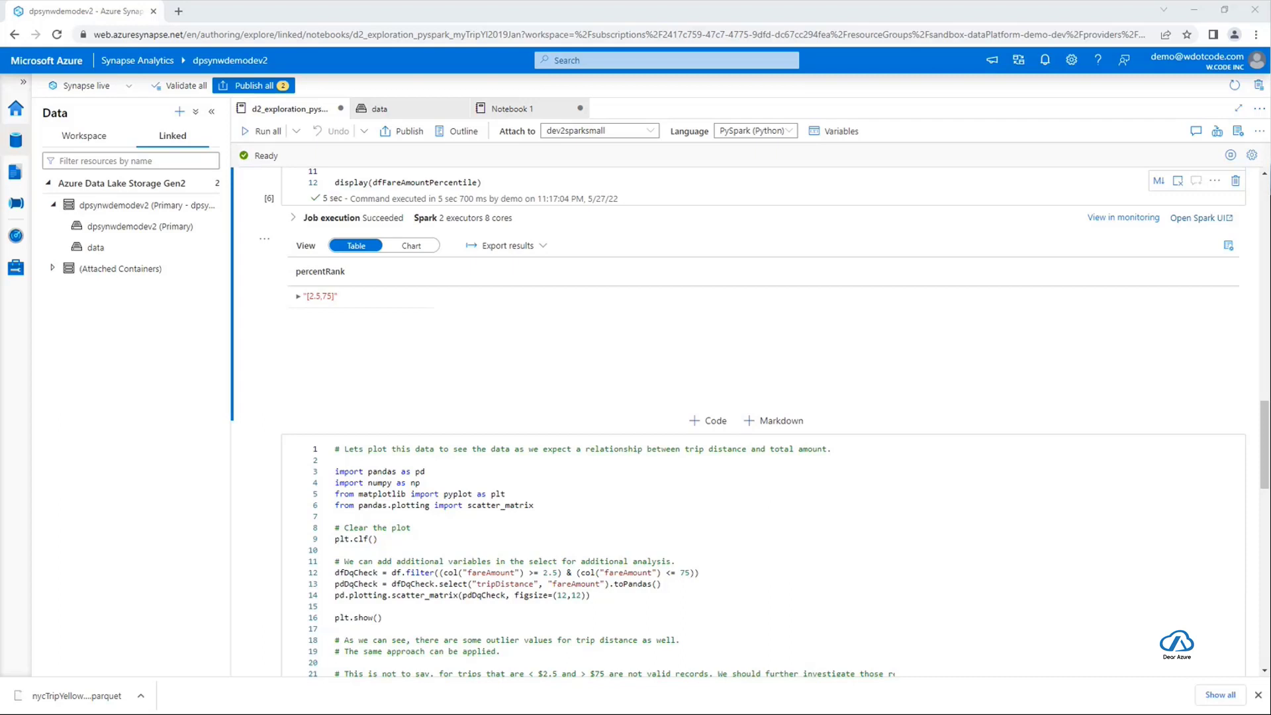
click(495, 406)
scroll(495, 407, up, 2)
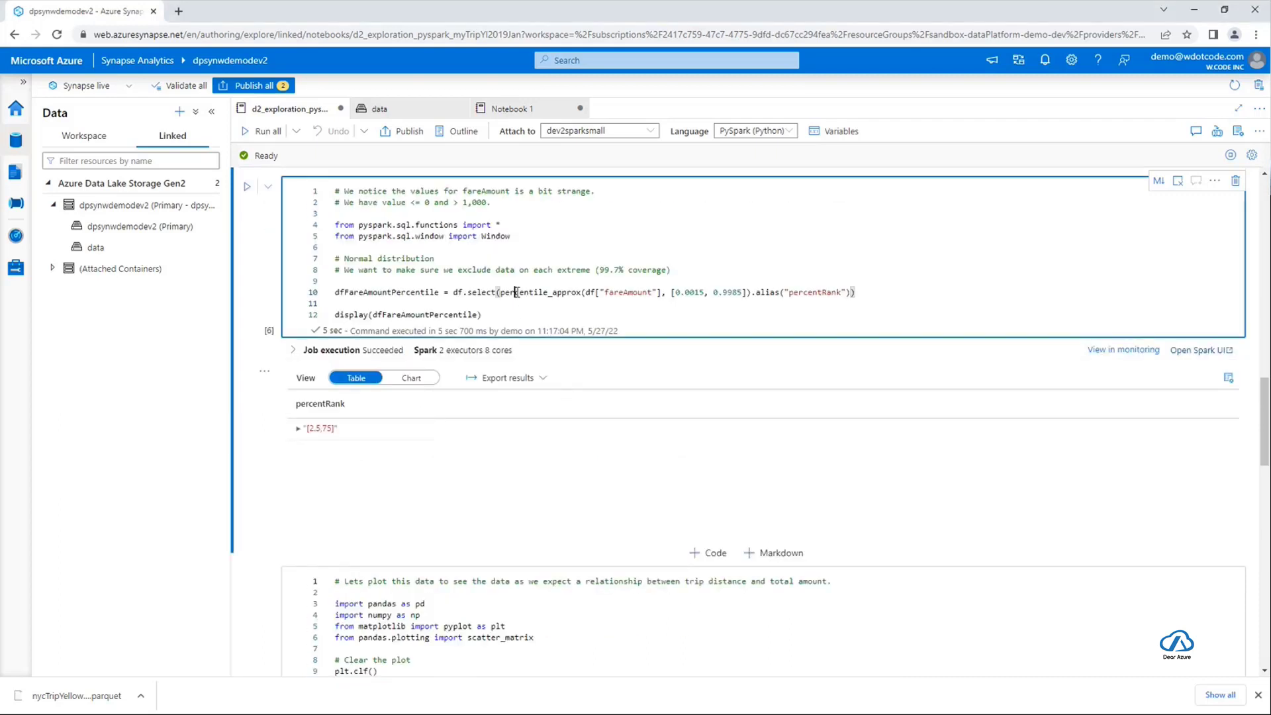
double_click(536, 292)
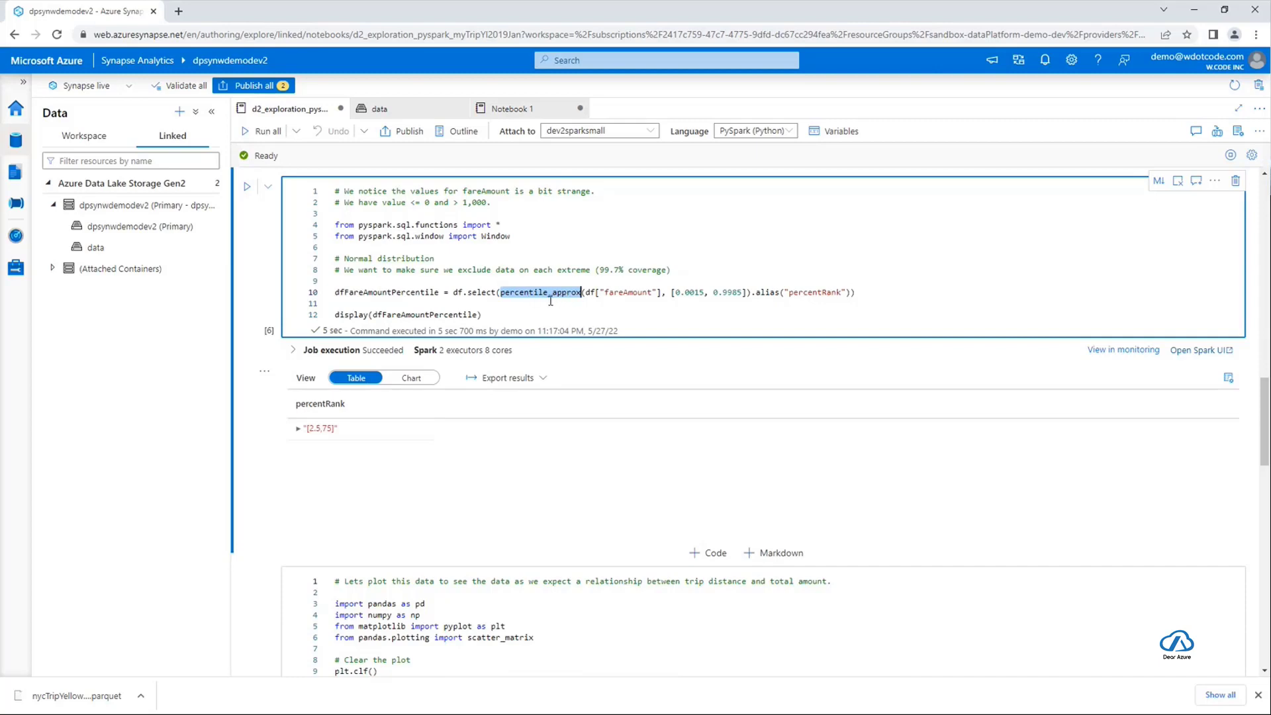
mouse_move(514, 295)
drag(675, 292, 743, 292)
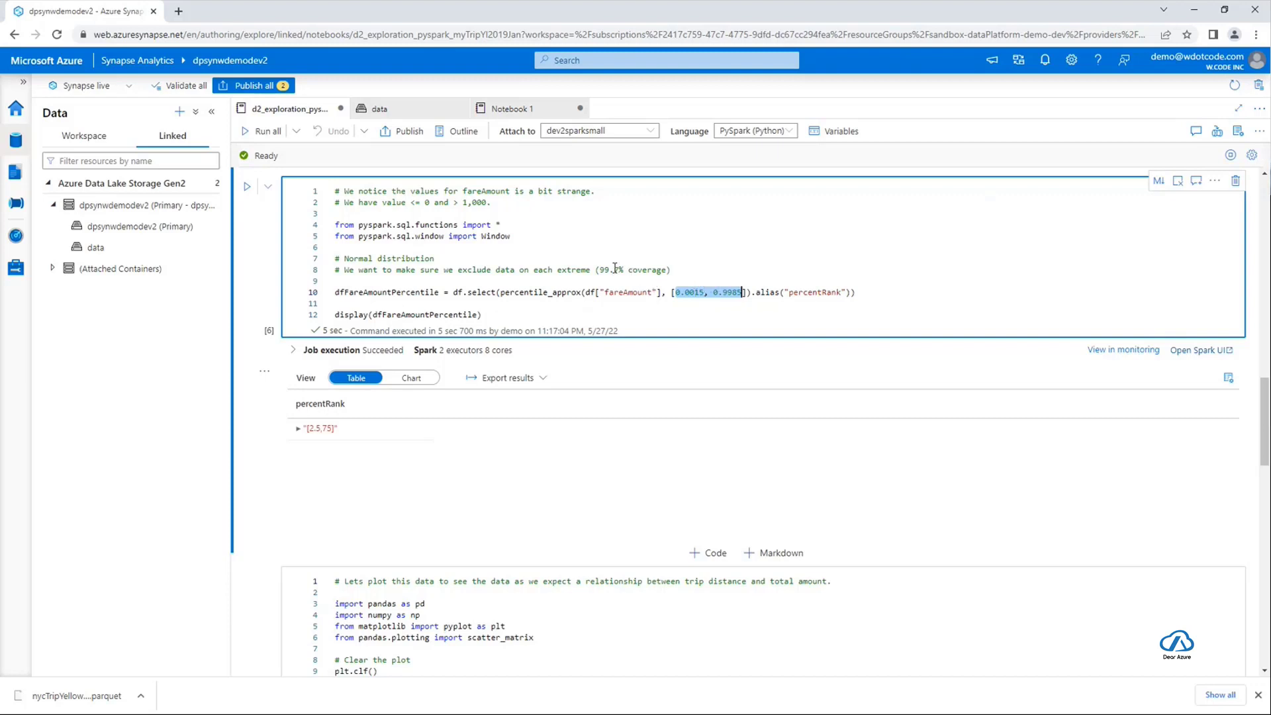
click(714, 292)
drag(715, 292, 743, 291)
key(End)
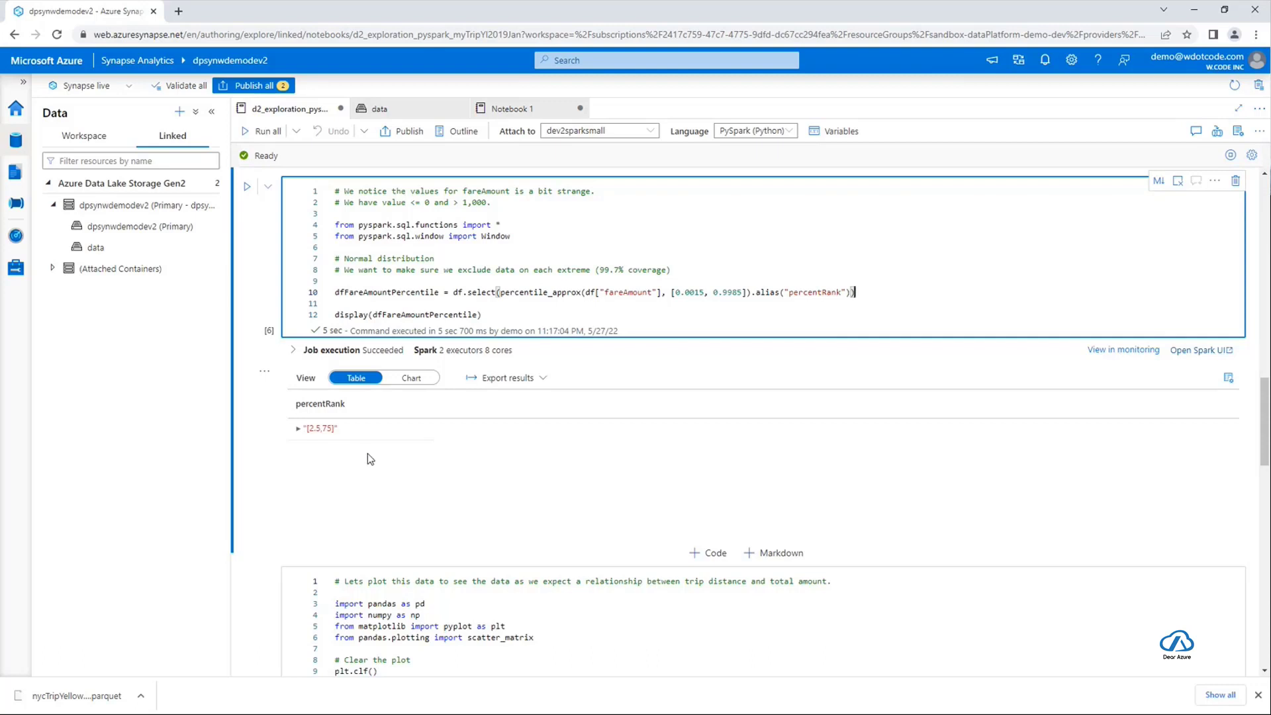
- Look over the trip distance plotting cell and its scatter matrix output
scroll(266, 463, down, 1)
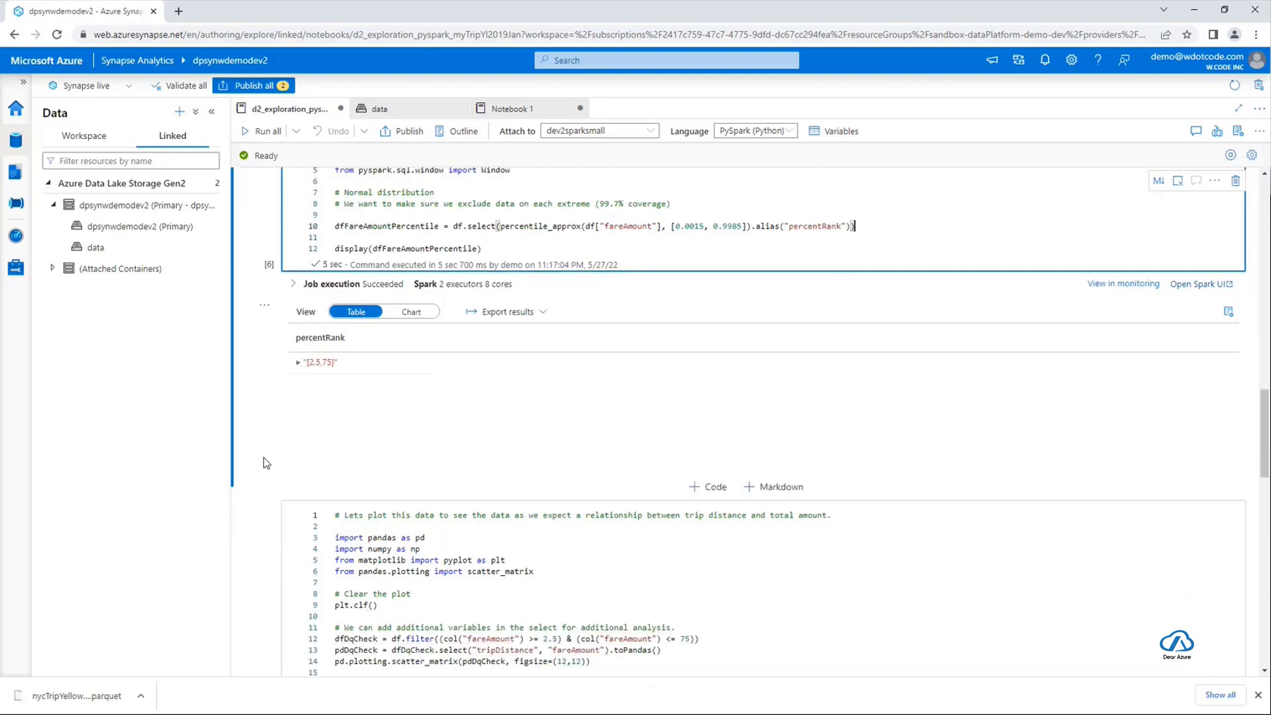
scroll(266, 463, down, 1)
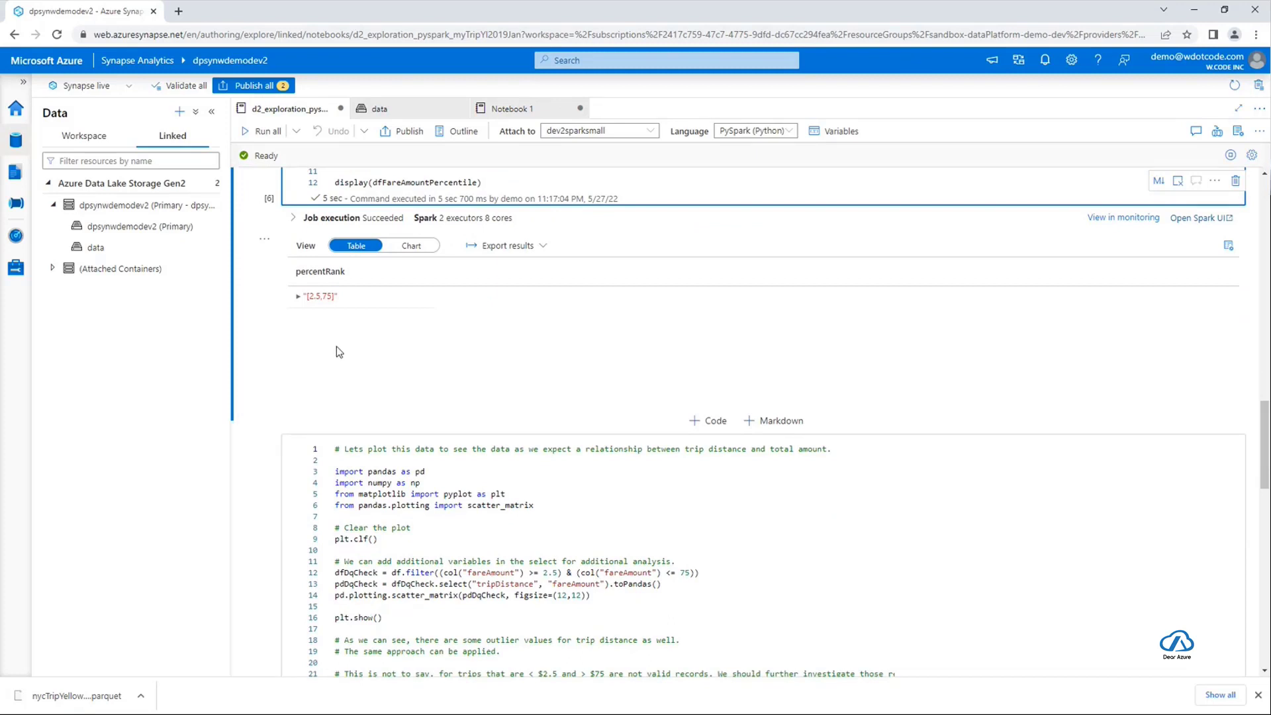
scroll(272, 367, down, 3)
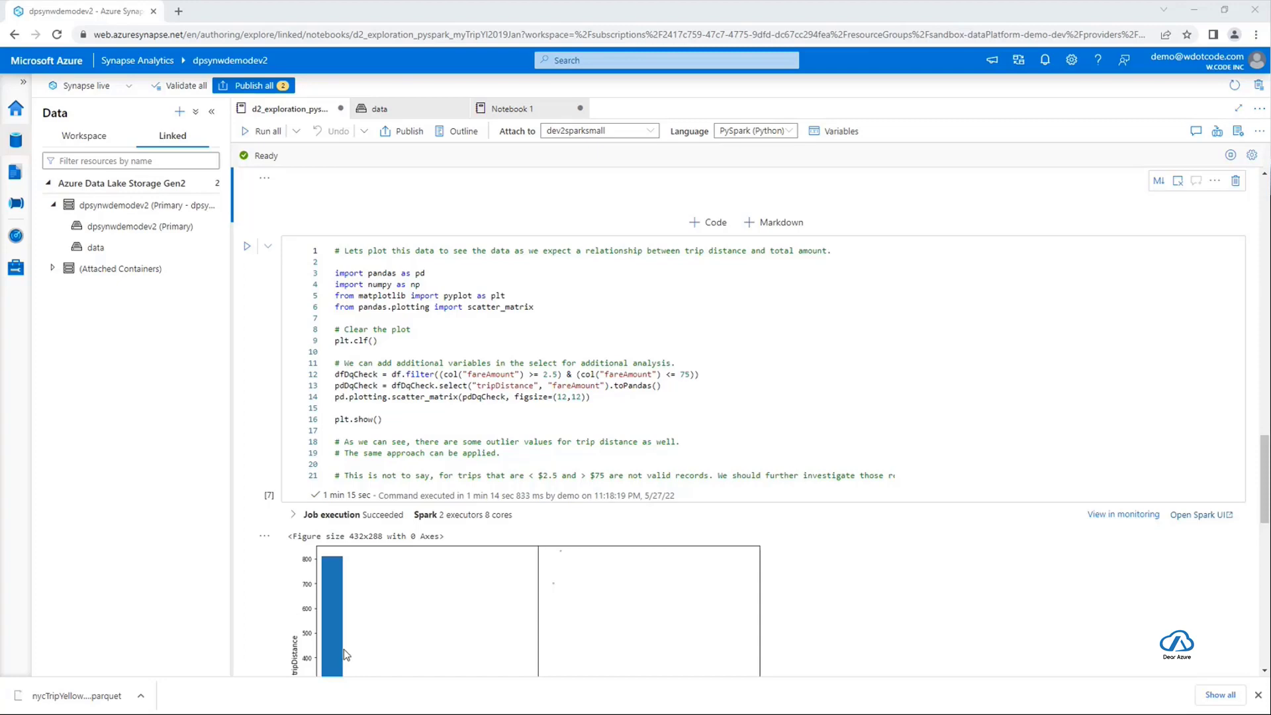
click(529, 374)
scroll(544, 364, down, 1)
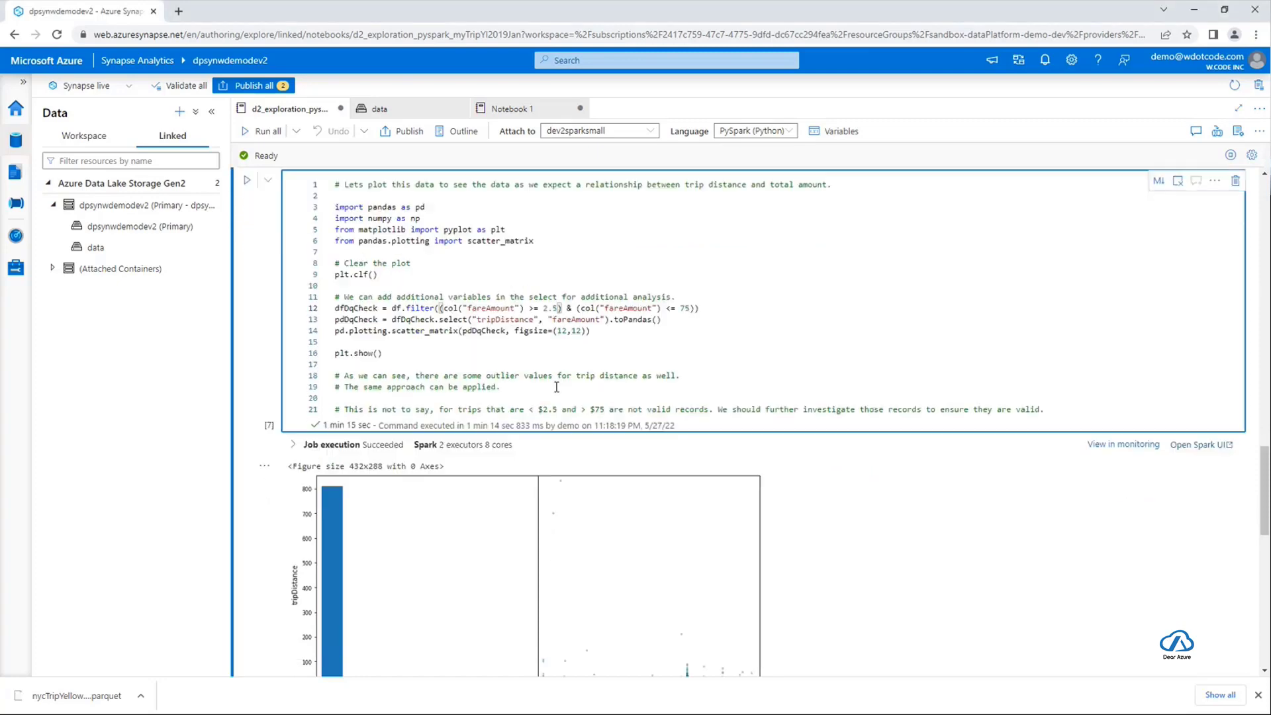
scroll(562, 383, down, 1)
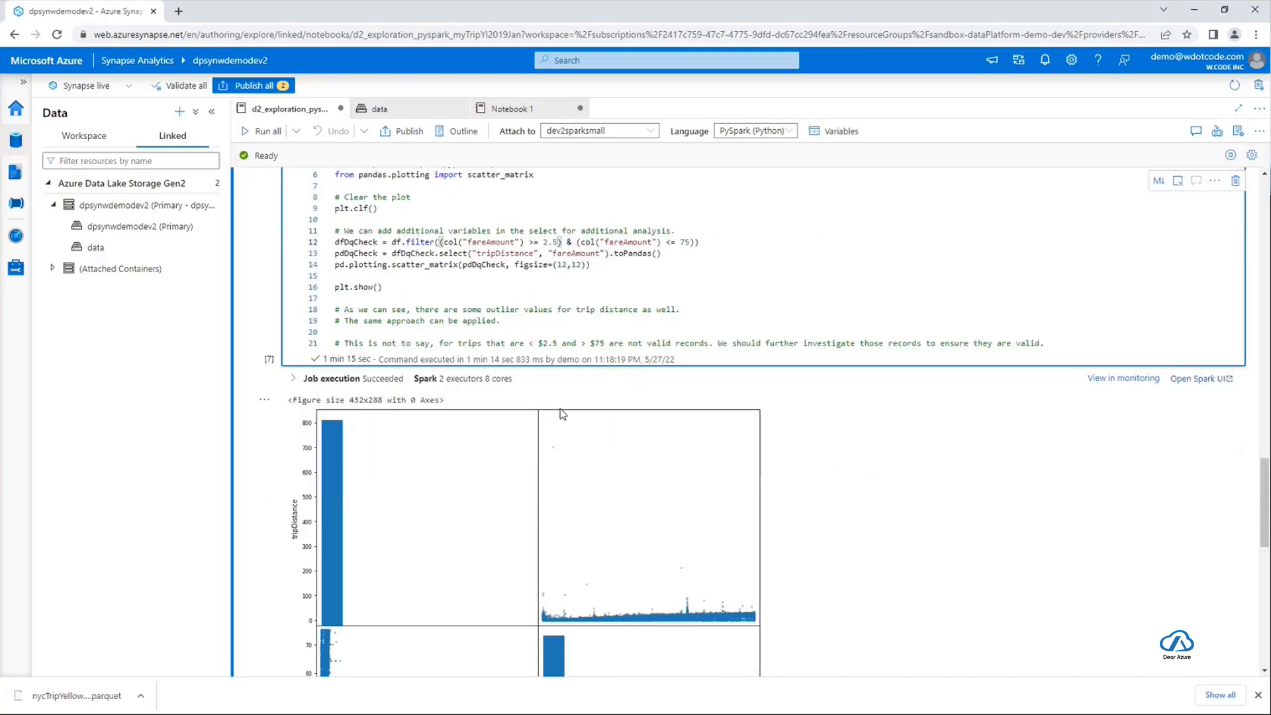
scroll(564, 410, up, 1)
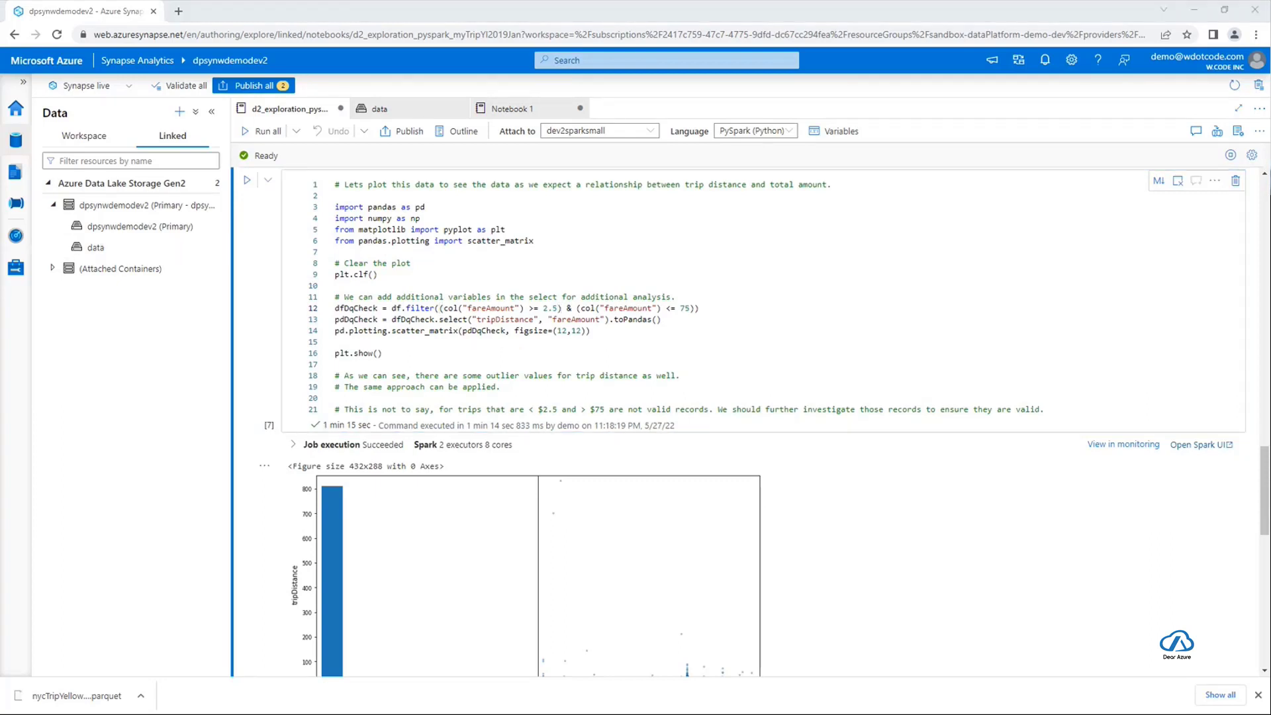
- Examine the pandas, numpy and matplotlib imports in the scatter matrix cell
click(379, 208)
double_click(379, 219)
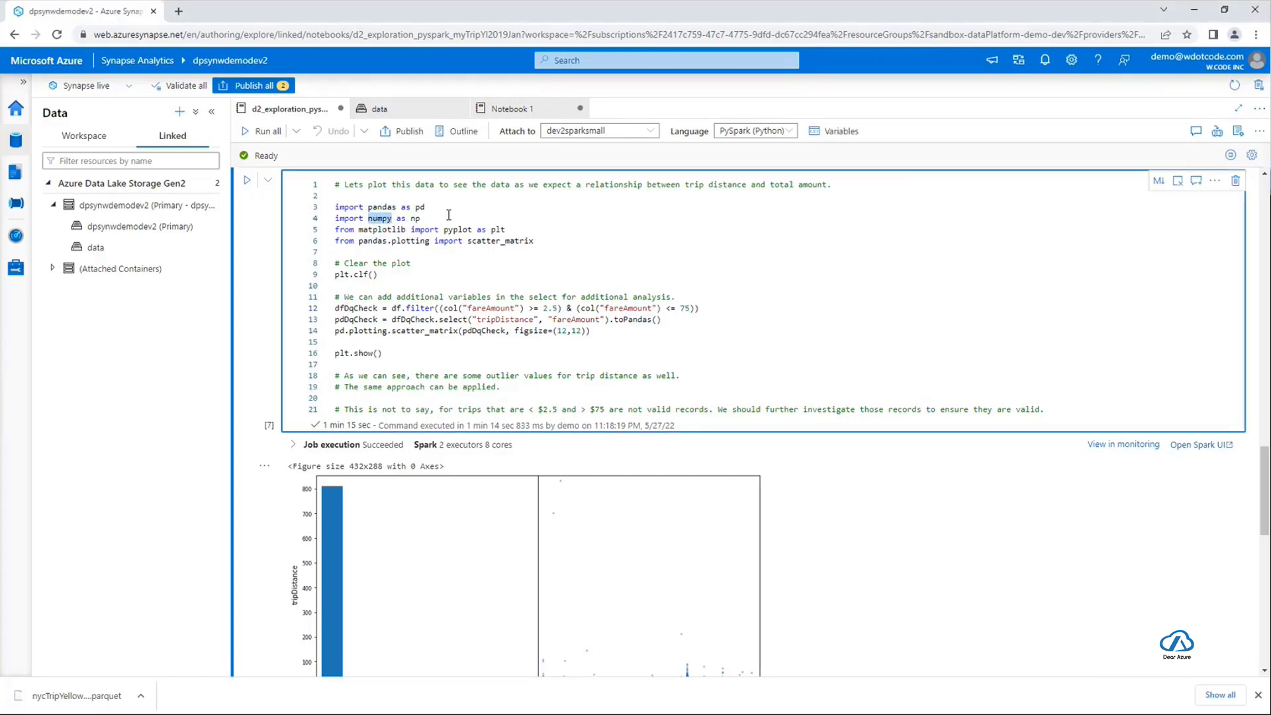
double_click(382, 229)
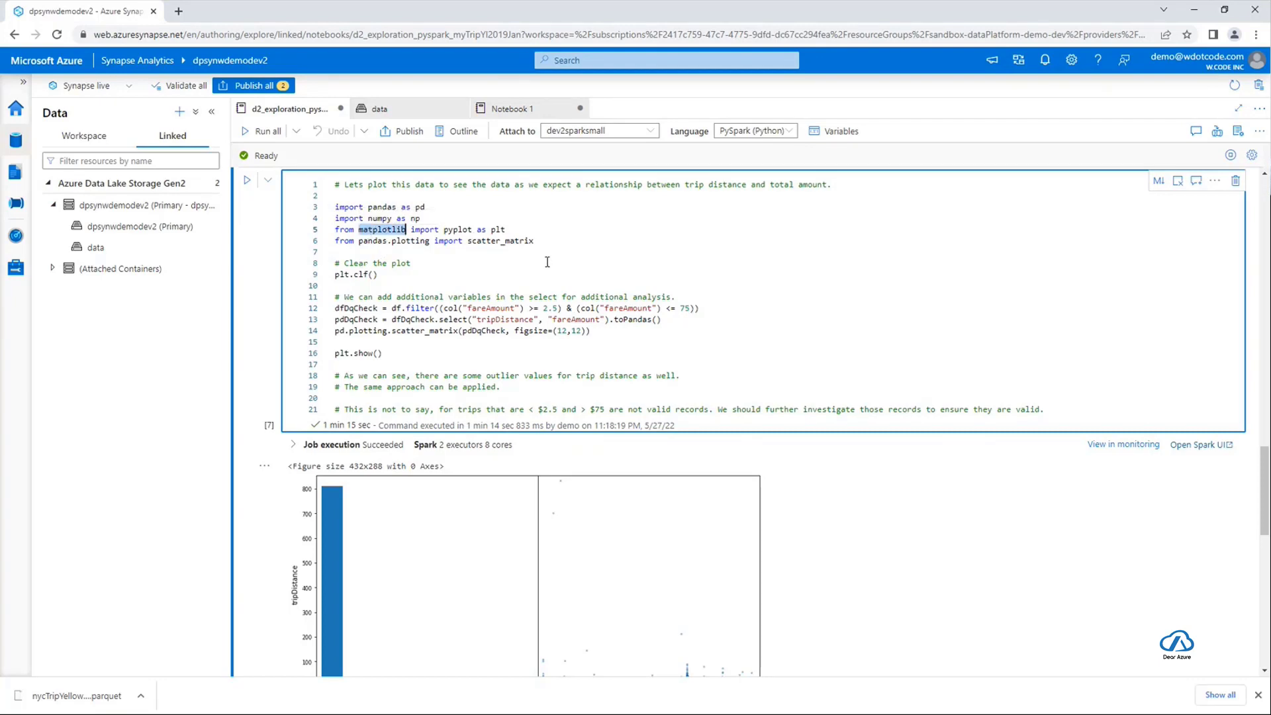
double_click(388, 208)
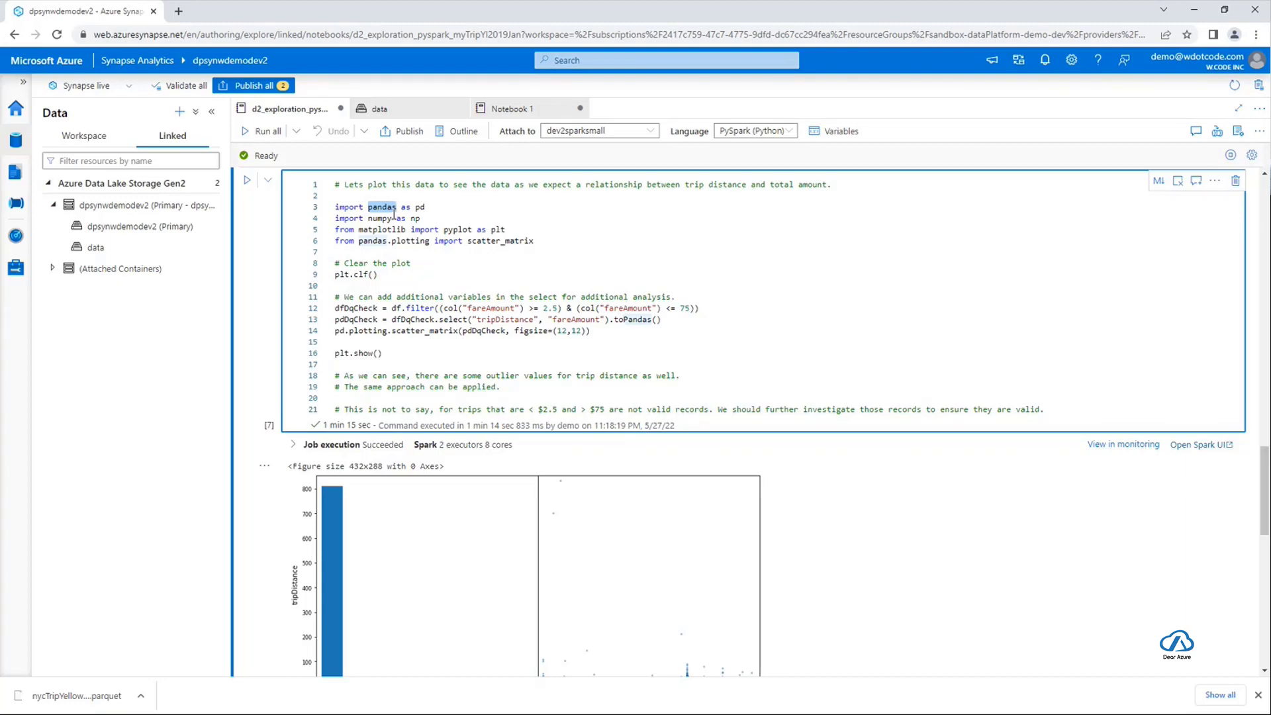
double_click(388, 219)
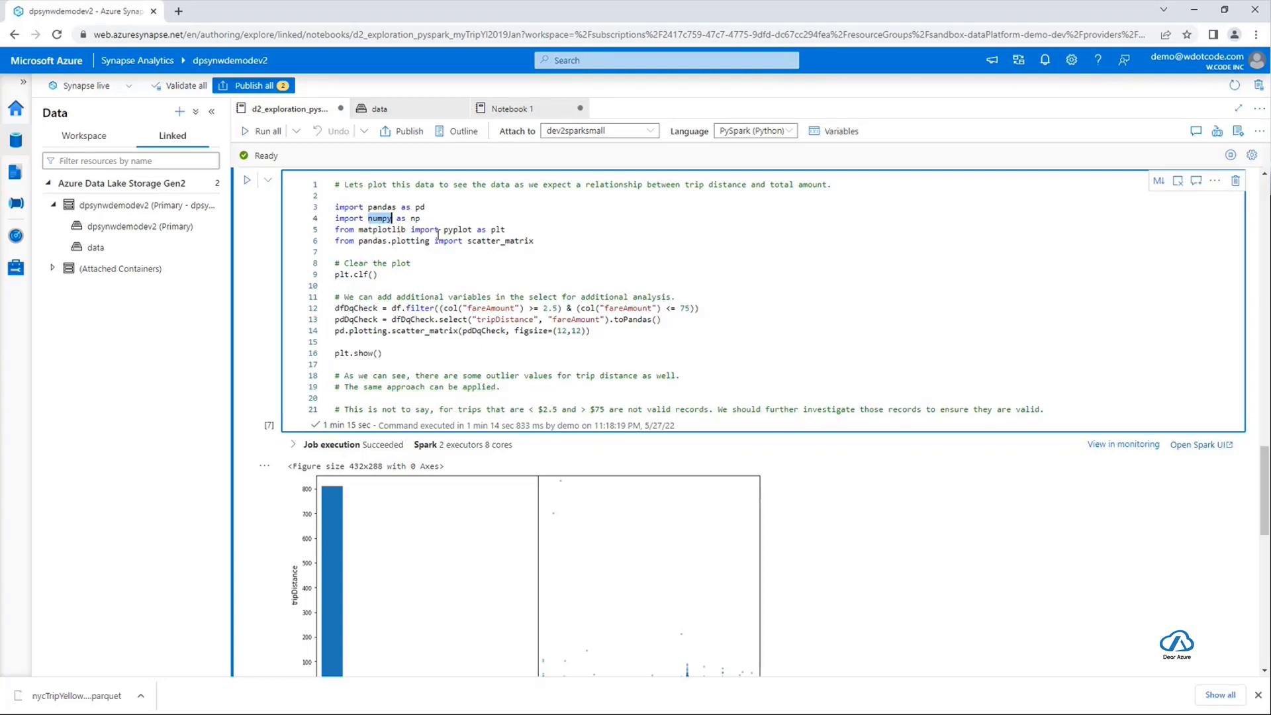
double_click(383, 230)
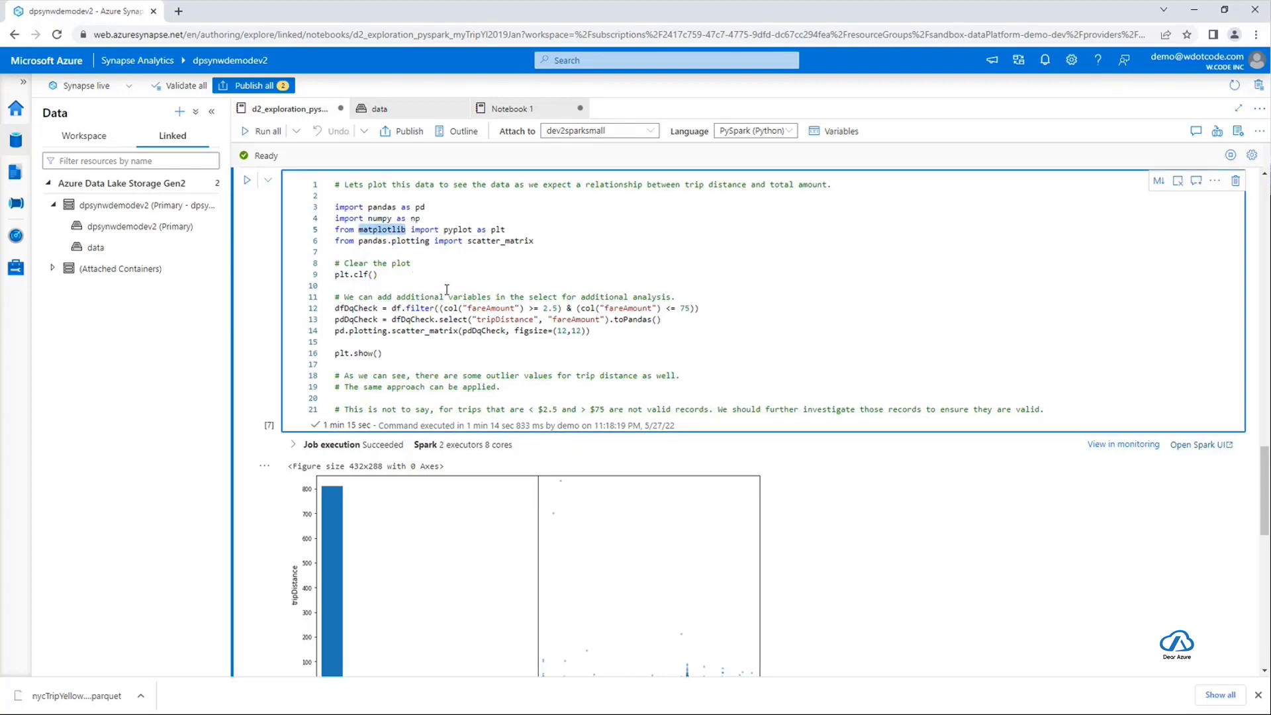
- Examine the dfDqCheck line filtering on fareAmount and the pdDqCheck line converting tripDistance and fareAmount to pandas
scroll(446, 291, down, 1)
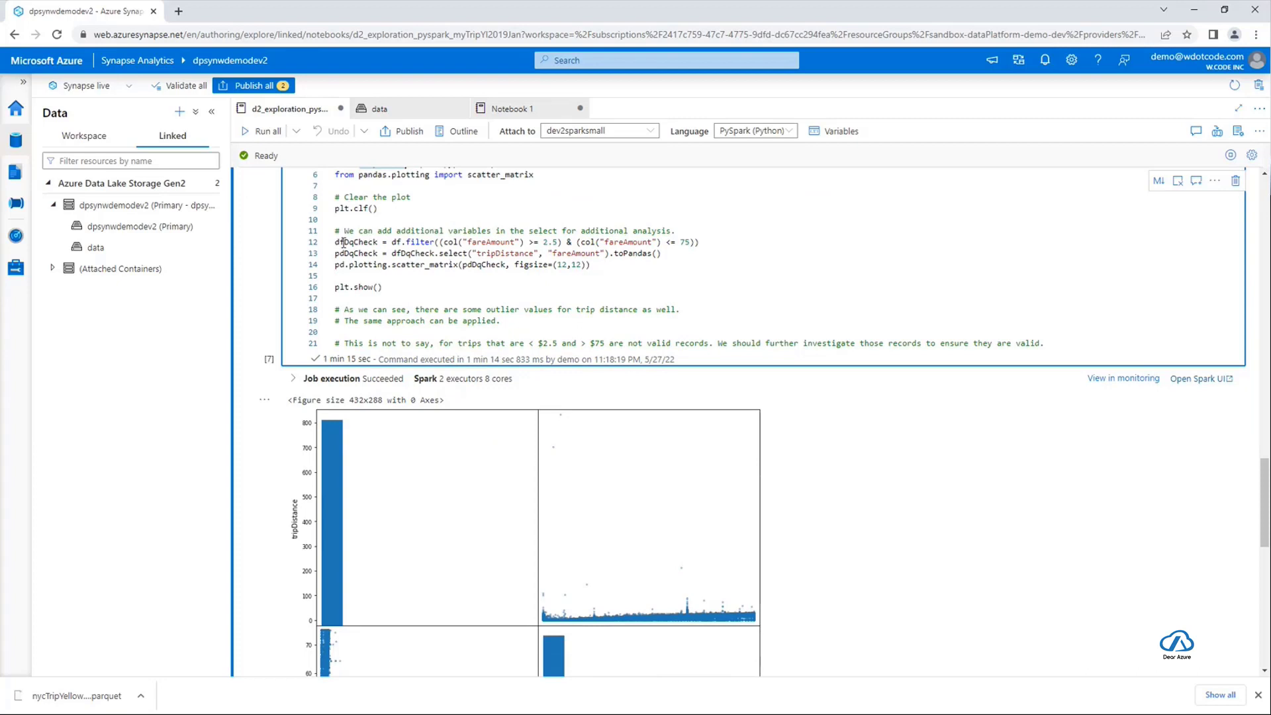
drag(334, 242, 710, 244)
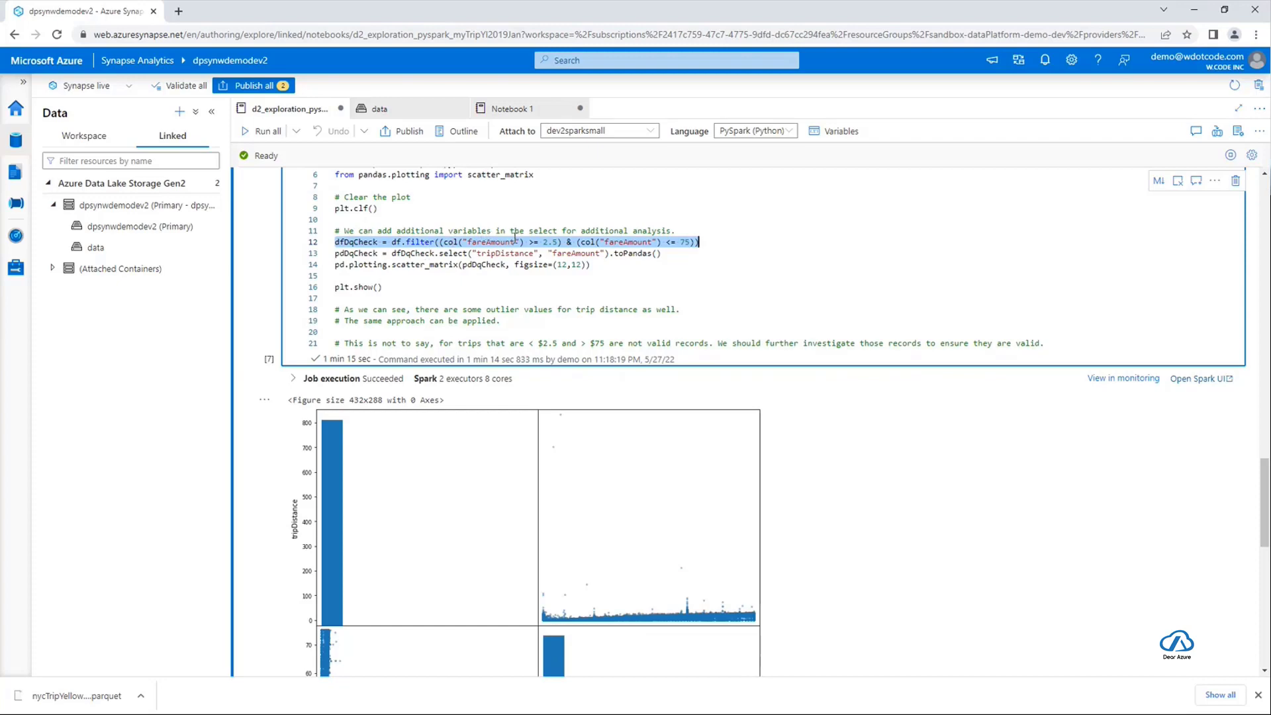
click(444, 242)
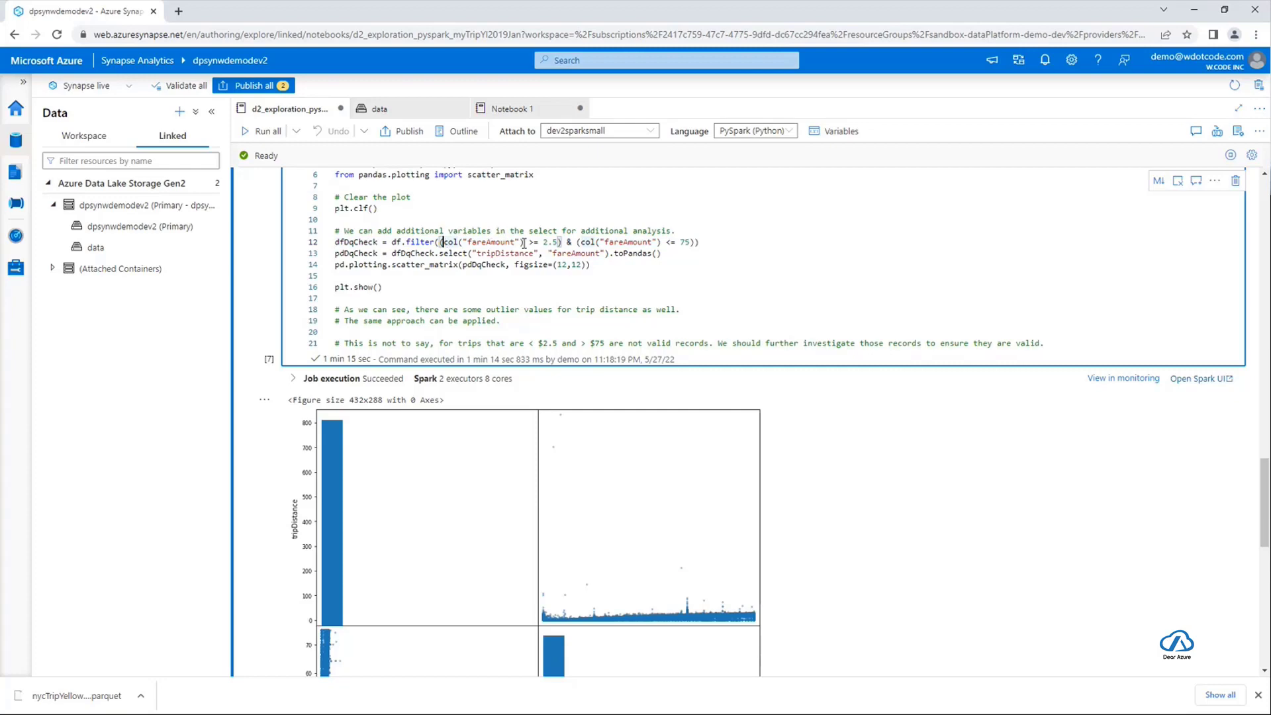
click(396, 243)
click(689, 243)
double_click(348, 243)
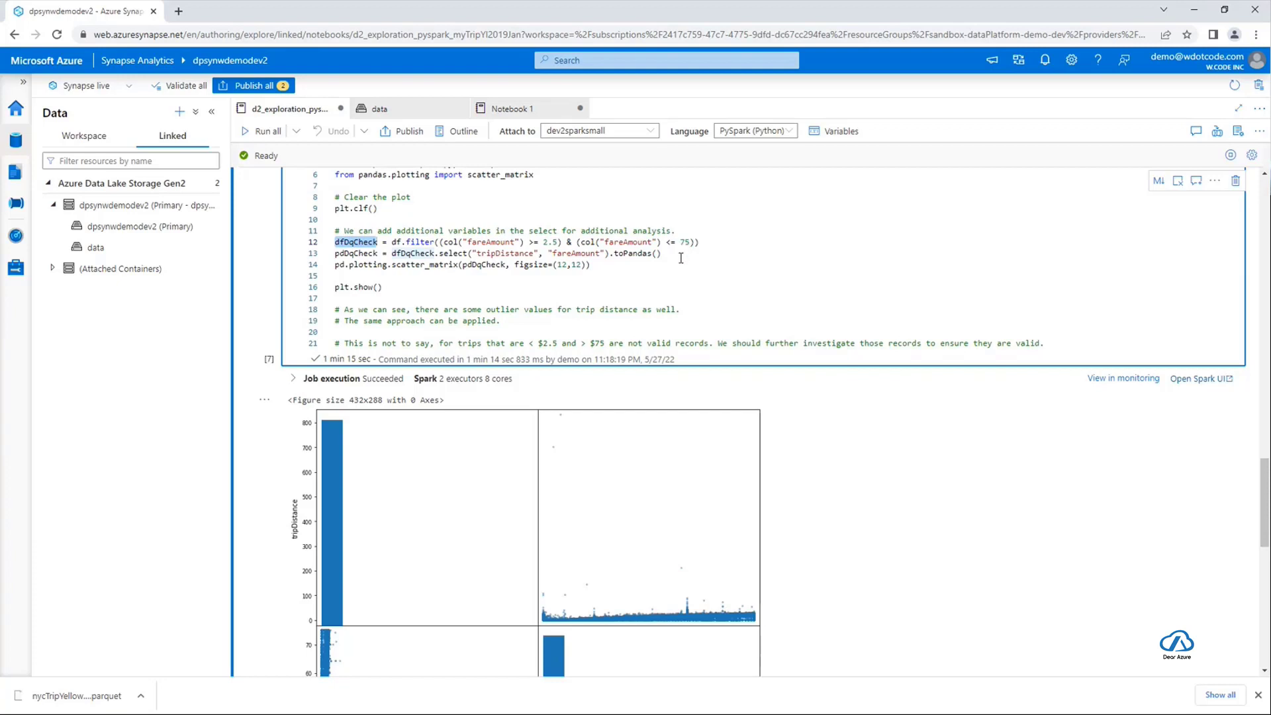
drag(680, 255, 339, 253)
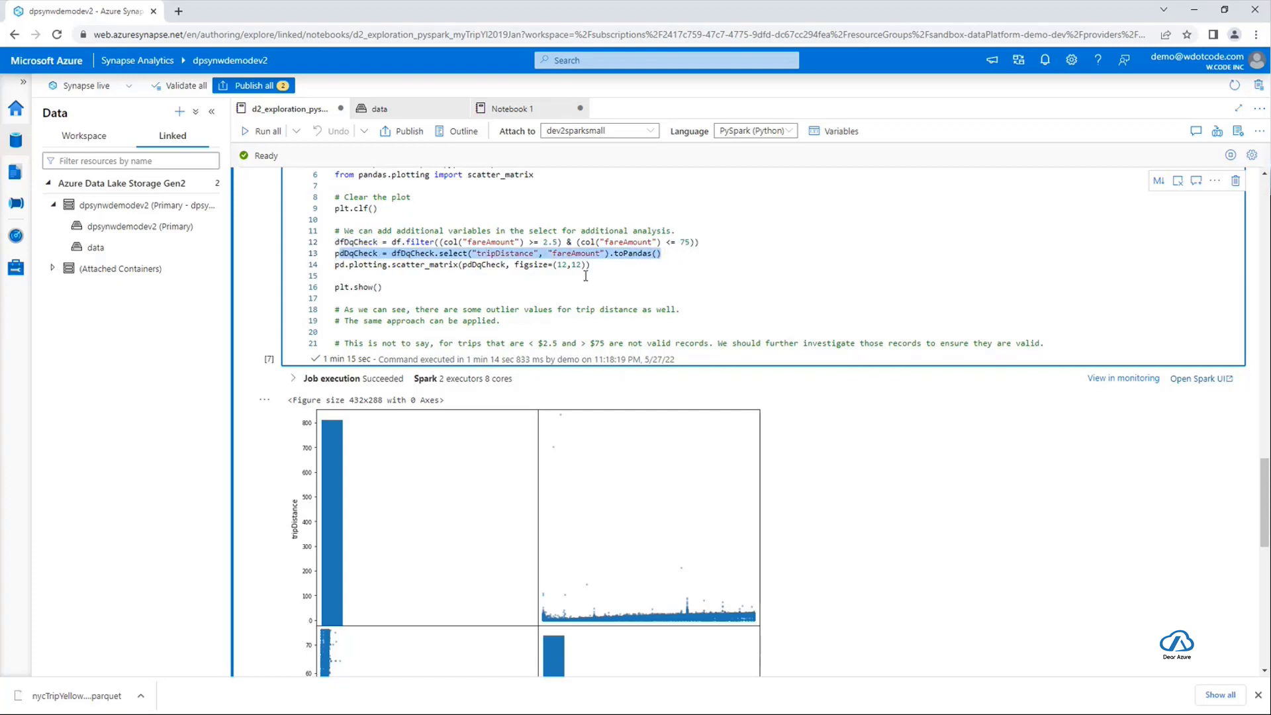
double_click(359, 254)
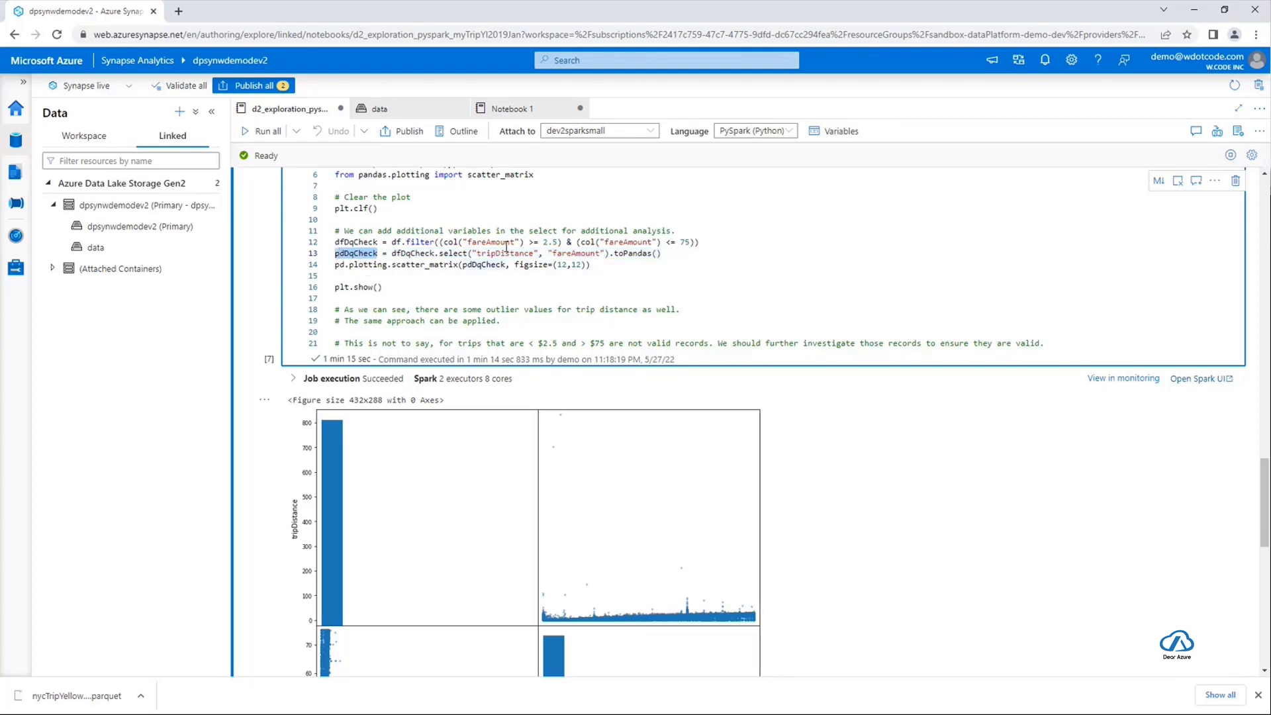
- Examine the scatter_matrix call and the tripDistance and fareAmount columns selected for pdDqCheck
double_click(423, 264)
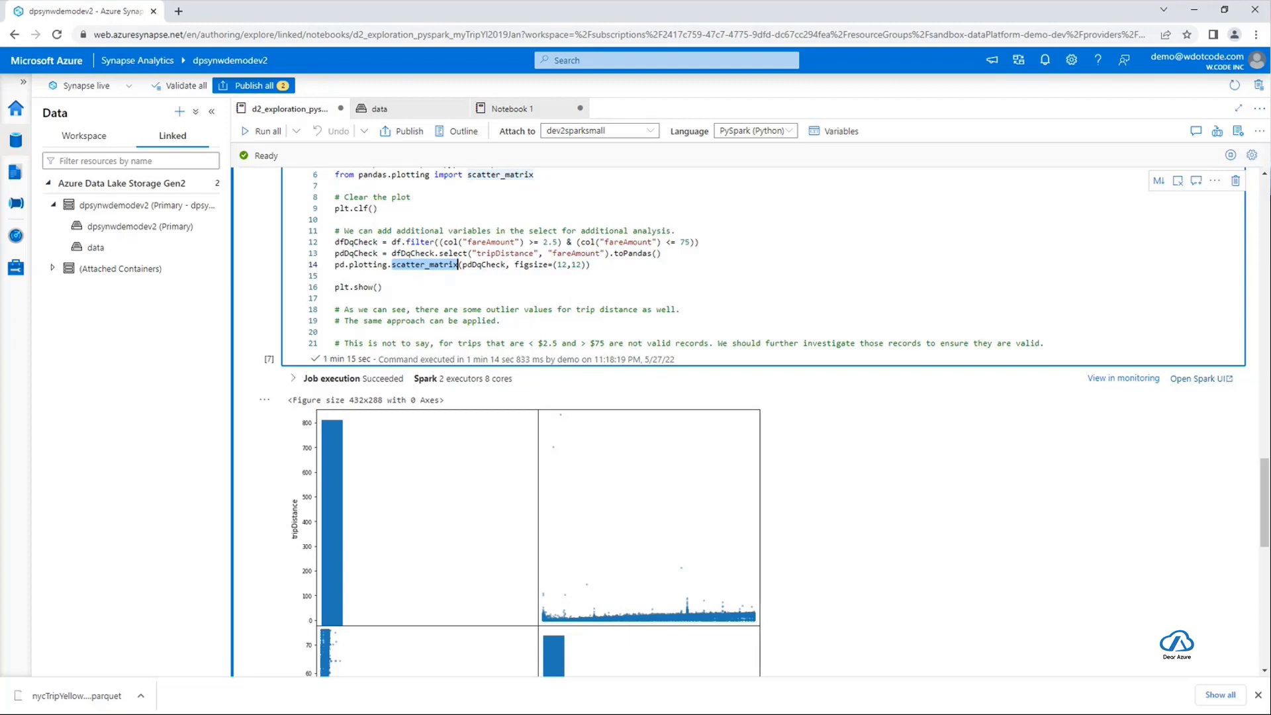
key(alt+Tab)
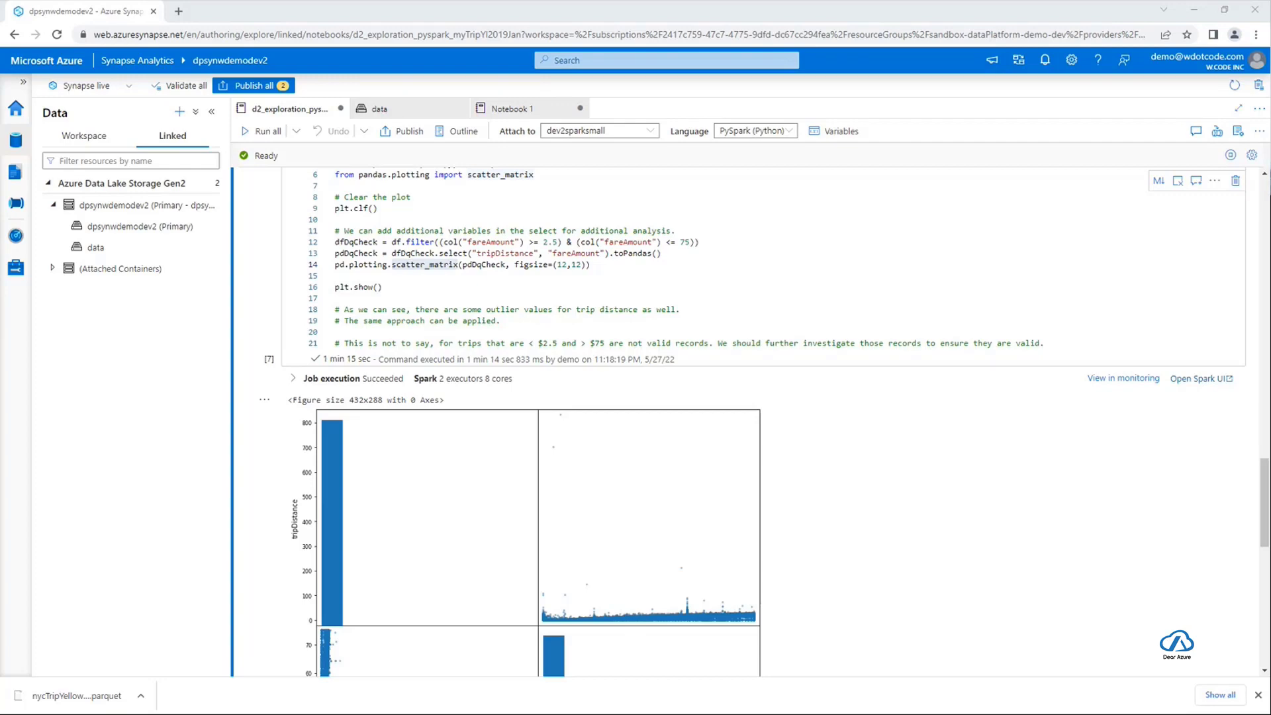
click(508, 254)
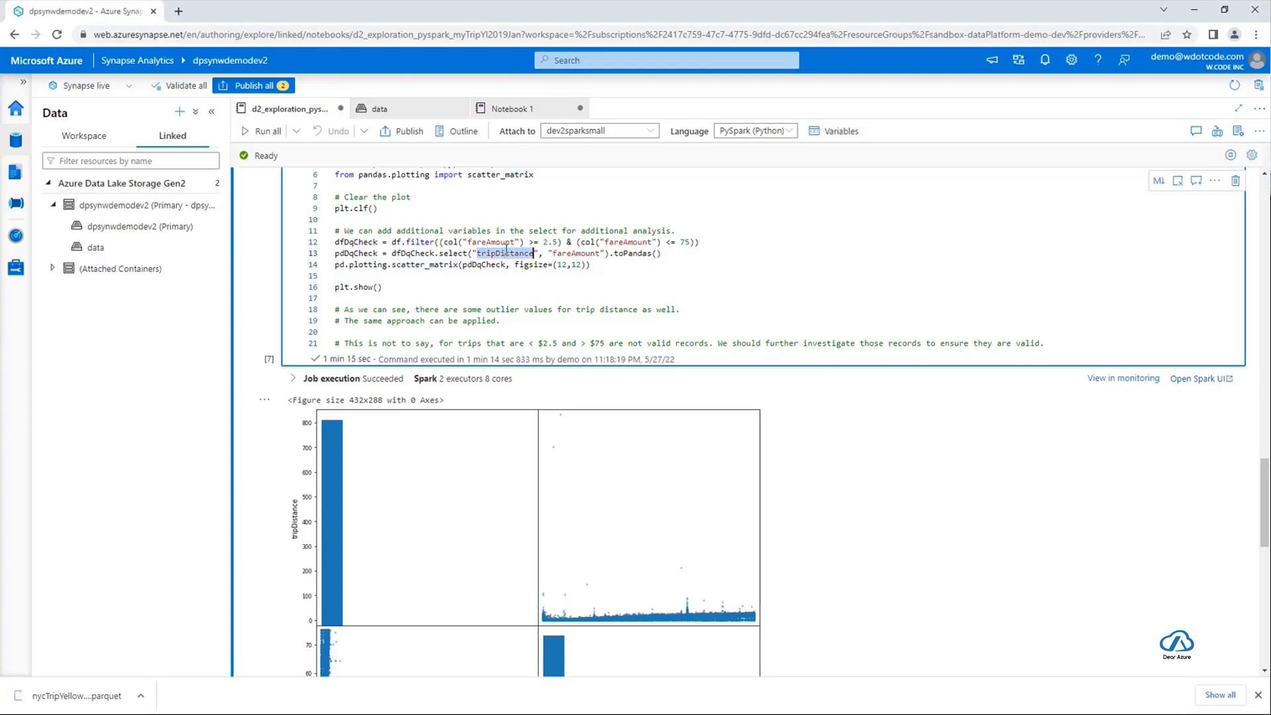
click(582, 254)
click(578, 292)
click(574, 254)
click(492, 253)
- Look over the tripDistance and fareAmount plots in the scatter matrix output
scroll(821, 473, down, 3)
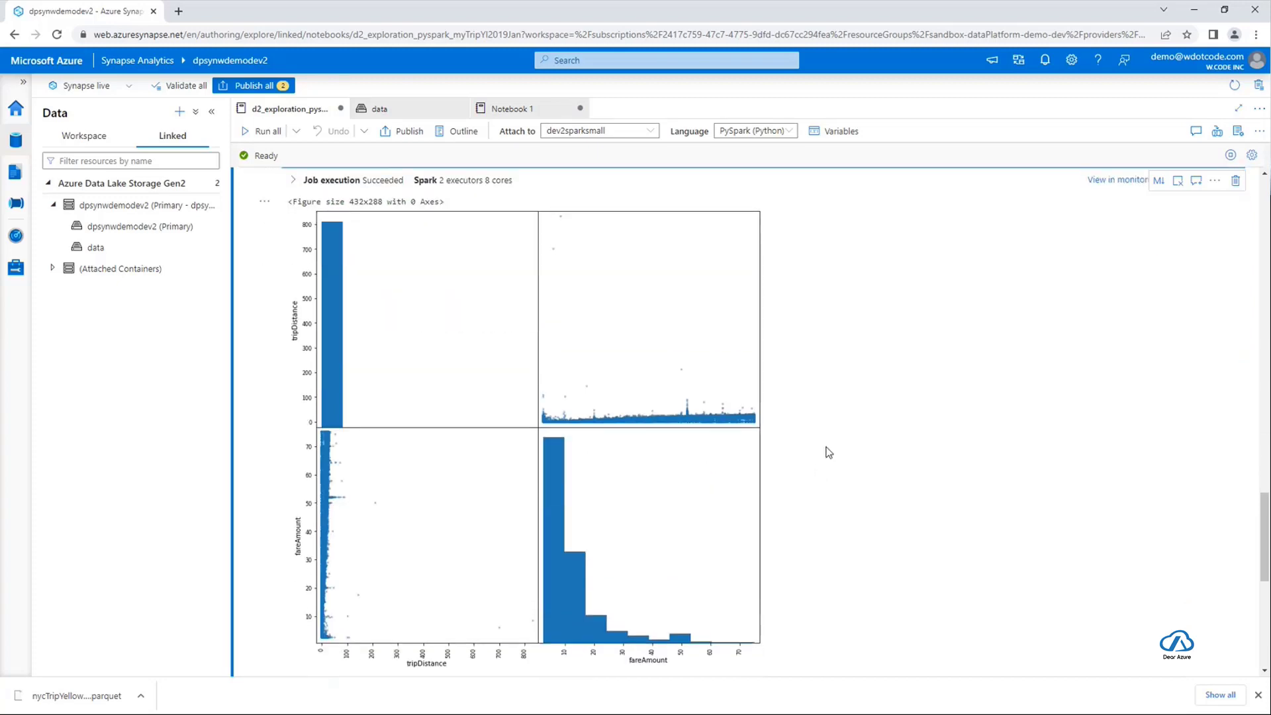
scroll(827, 452, down, 1)
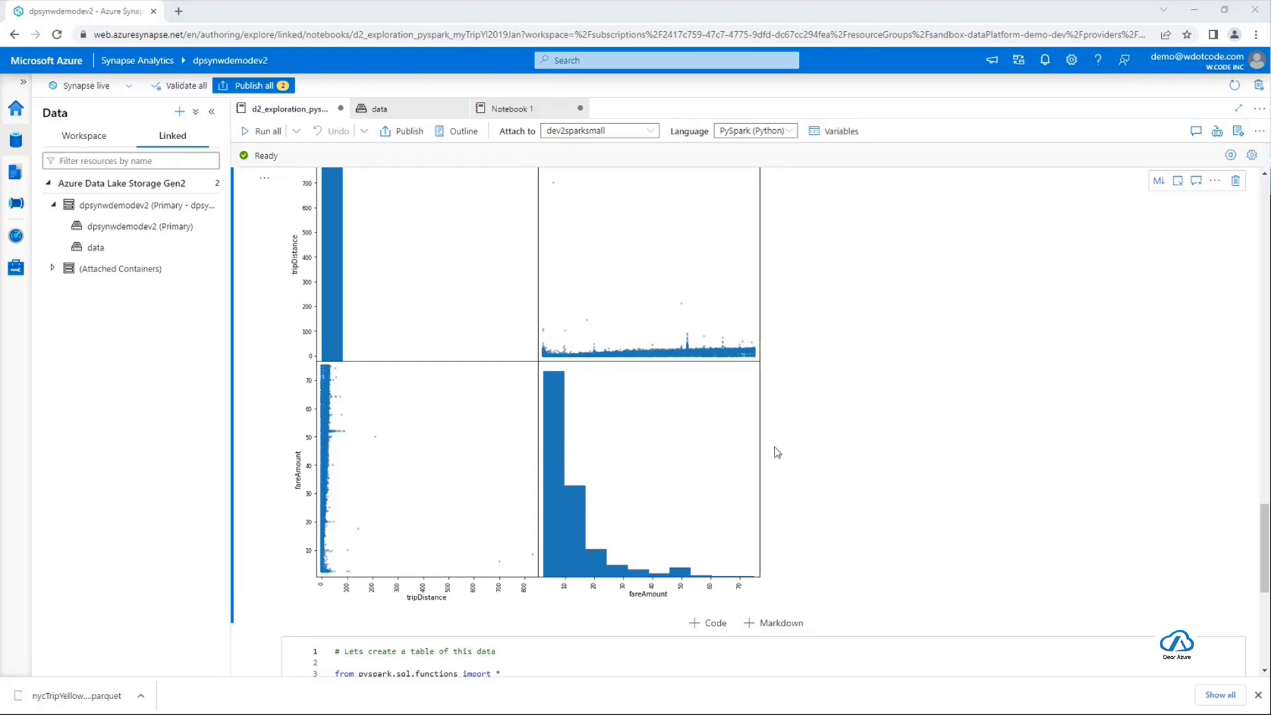
scroll(427, 476, down, 1)
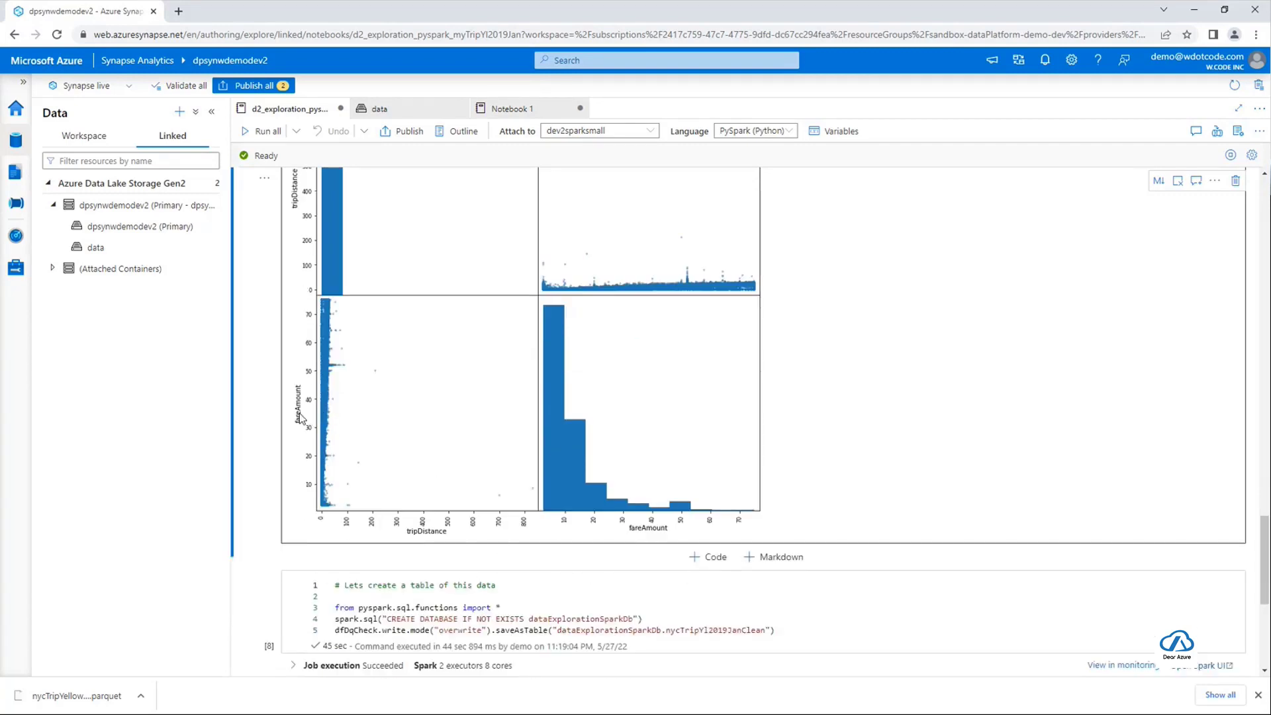
scroll(370, 440, up, 1)
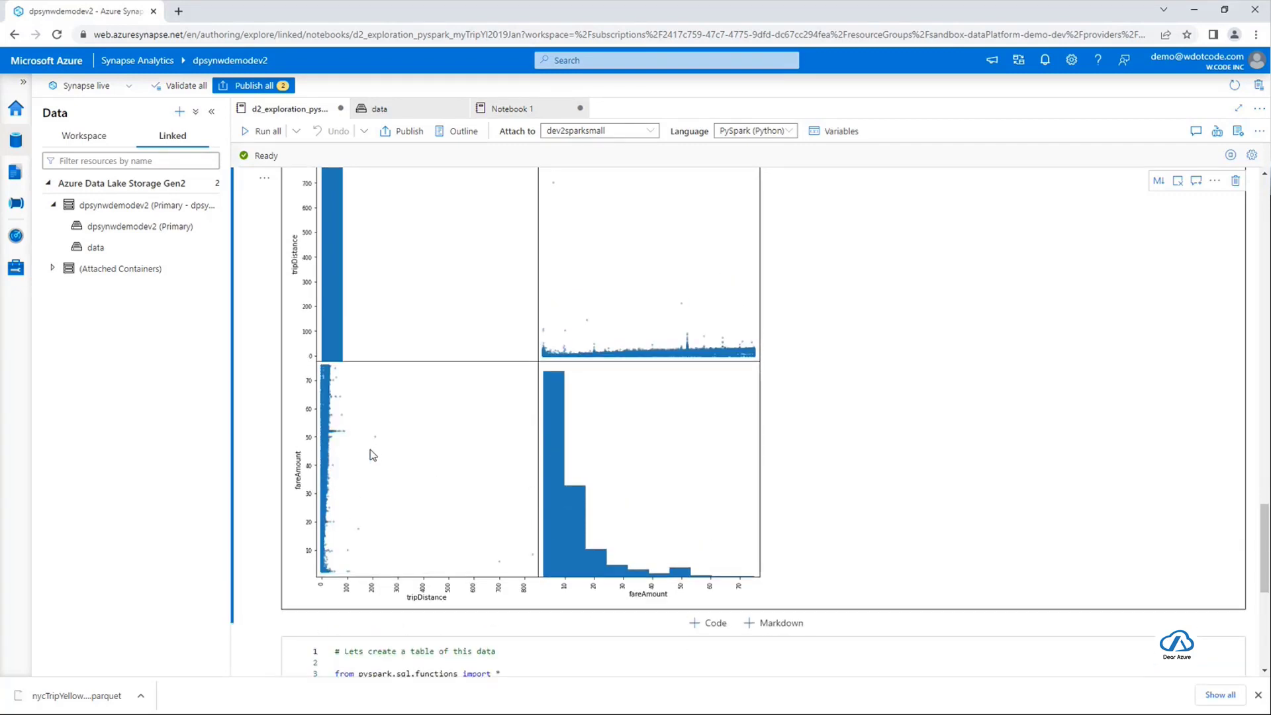
scroll(374, 452, down, 1)
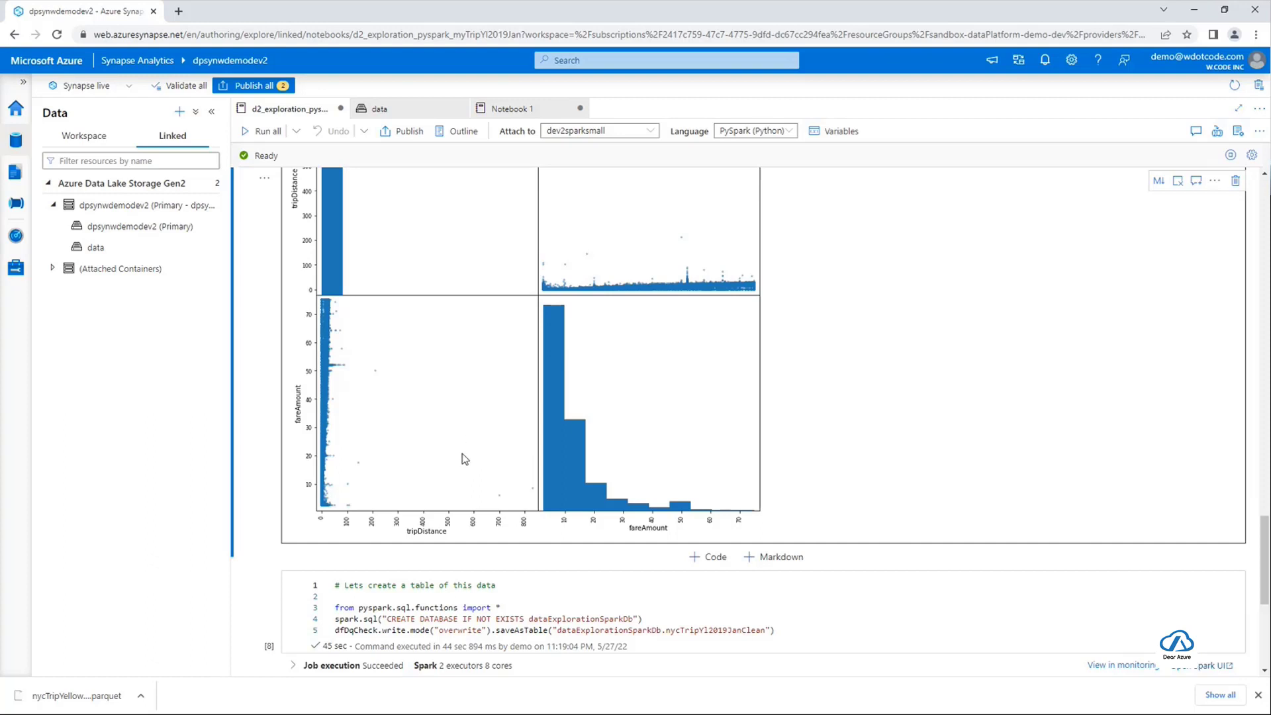
- Glance at the table creation cell and recheck the code of the fareAmount percentile cell
scroll(465, 453, down, 2)
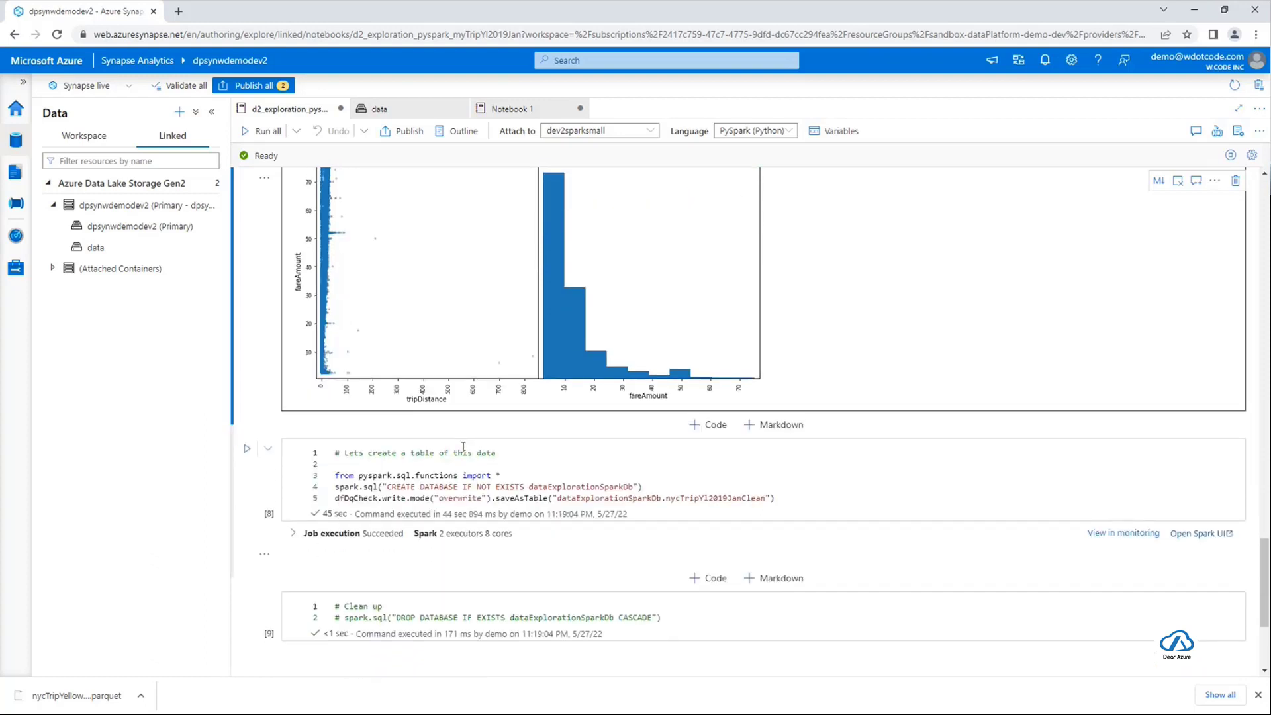
click(560, 466)
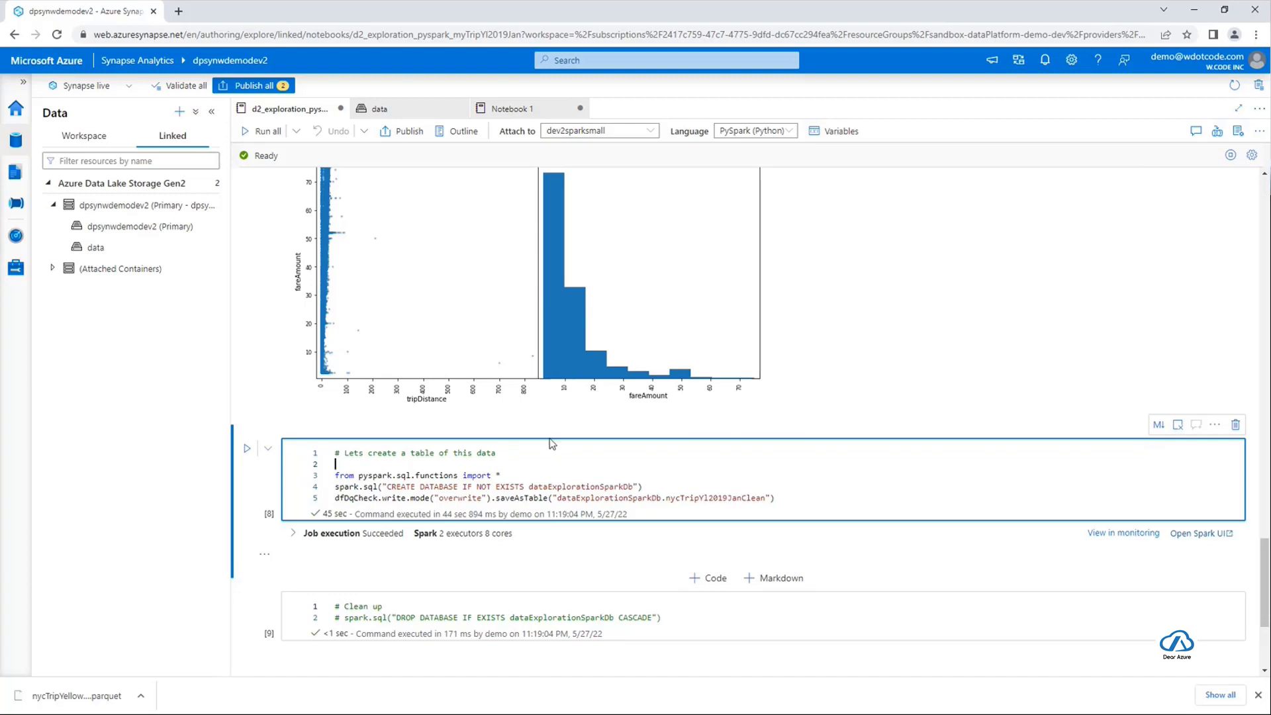
scroll(560, 446, down, 1)
scroll(559, 447, up, 10)
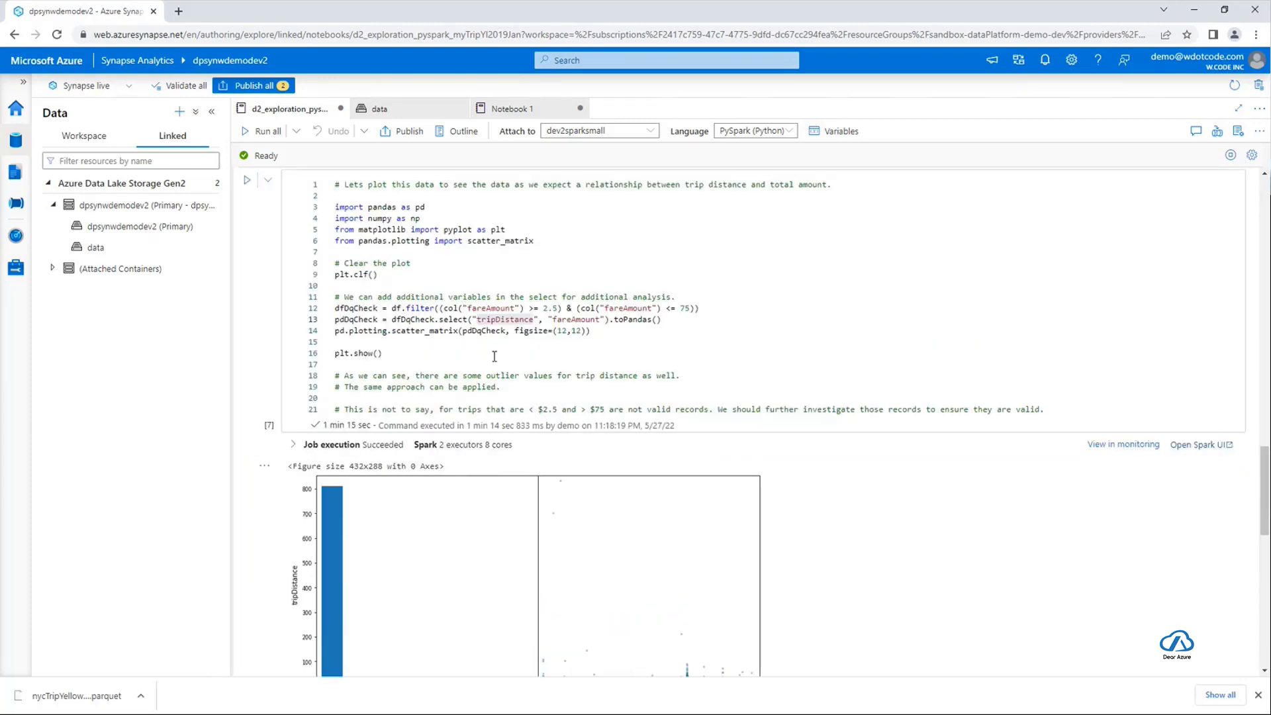
scroll(463, 308, up, 7)
drag(359, 263, 617, 358)
click(596, 377)
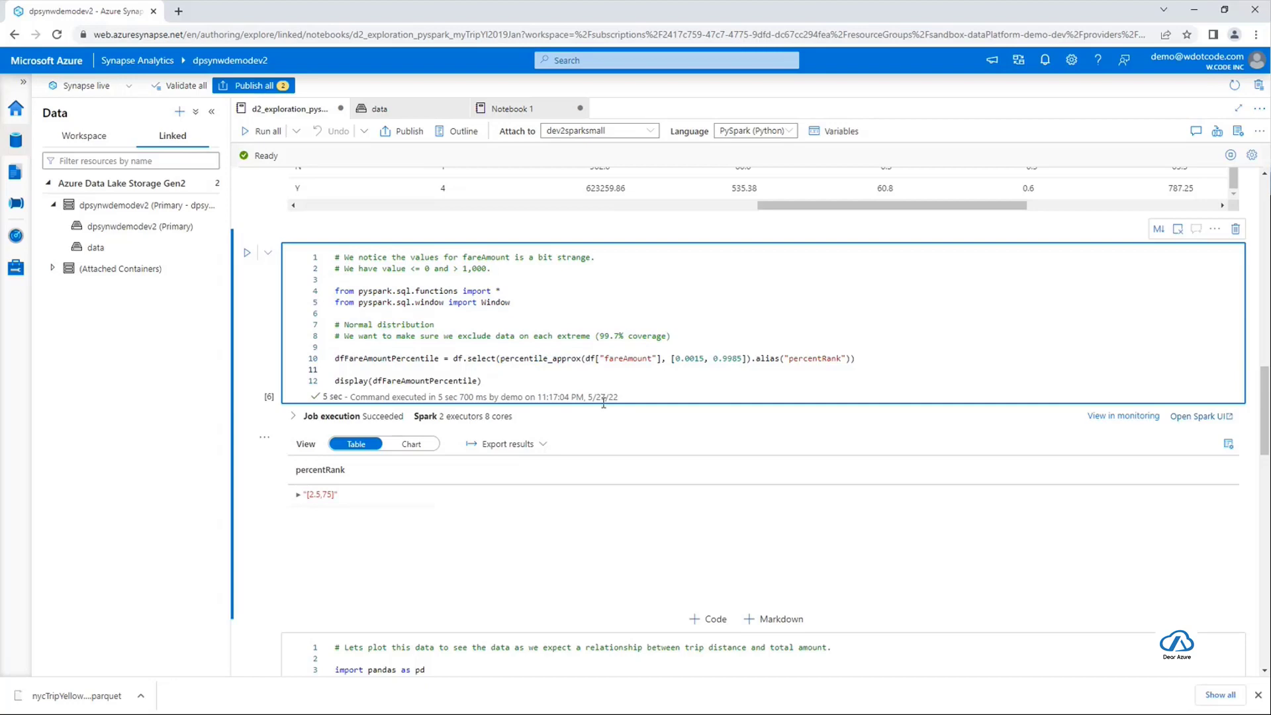
- Review the filtered dfDqCheck dataframe in the plotting cell against its scatter matrix output
scroll(596, 377, down, 6)
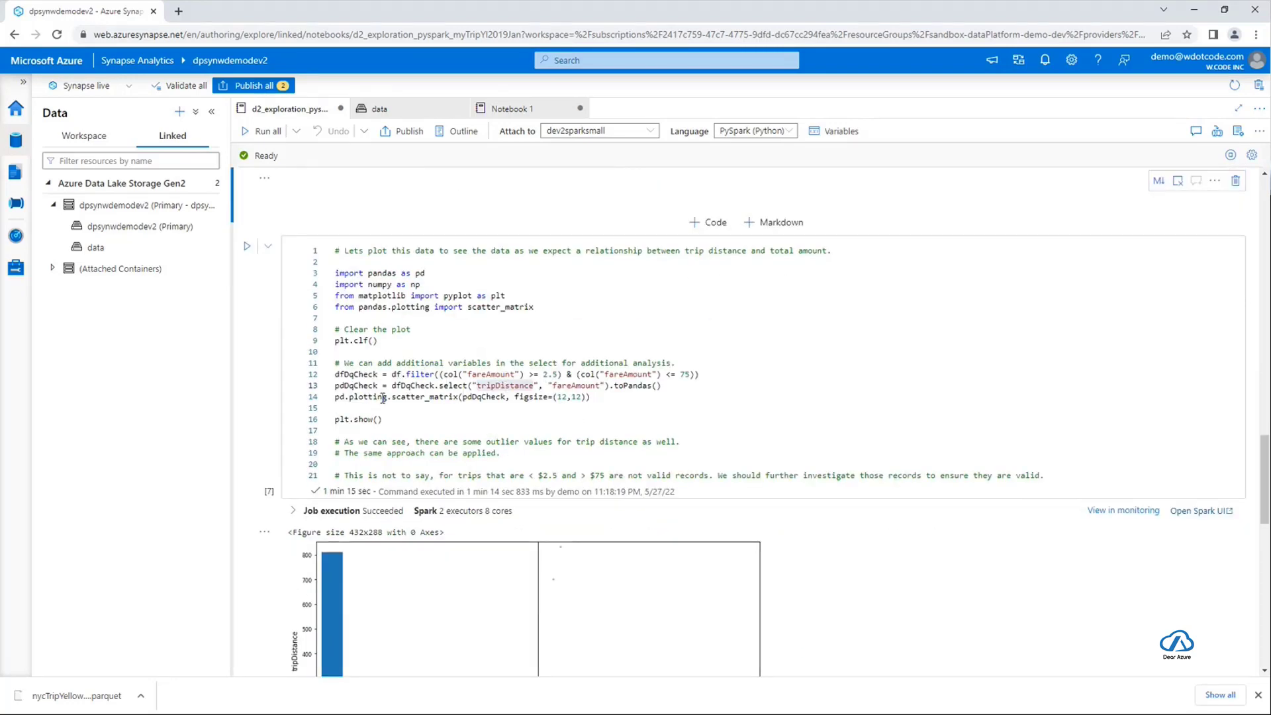
scroll(776, 442, down, 9)
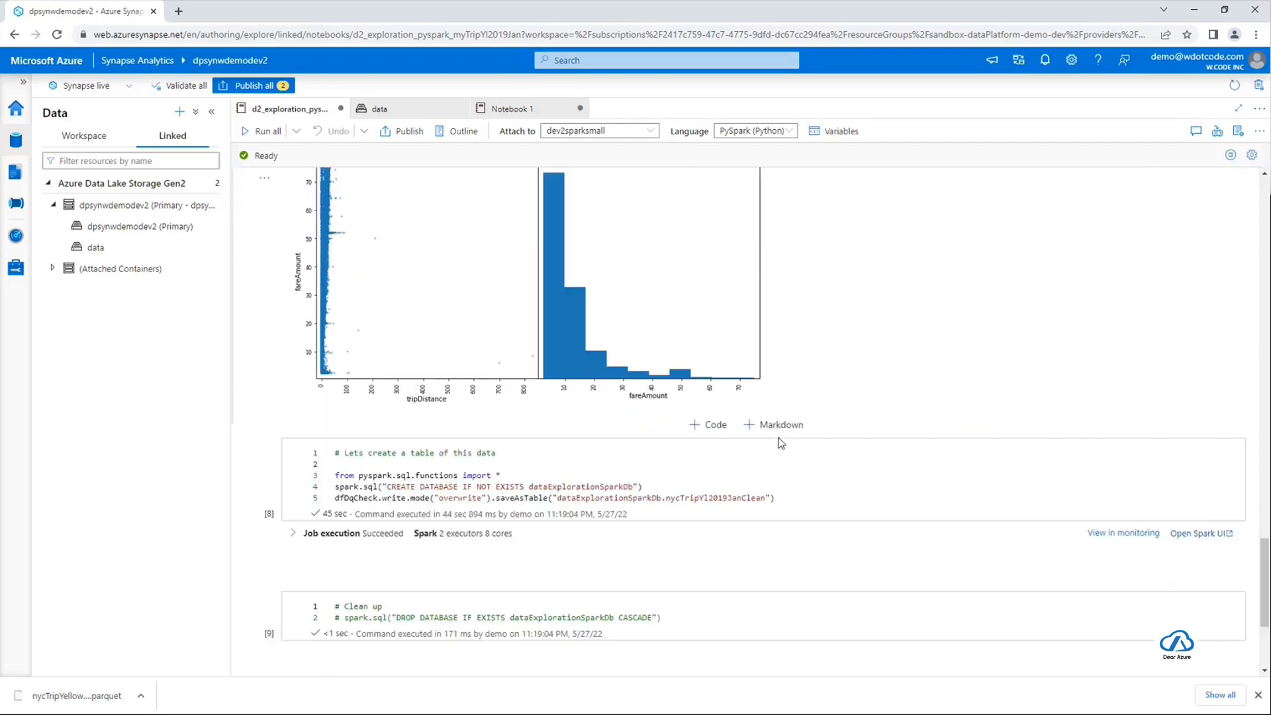
scroll(761, 457, up, 8)
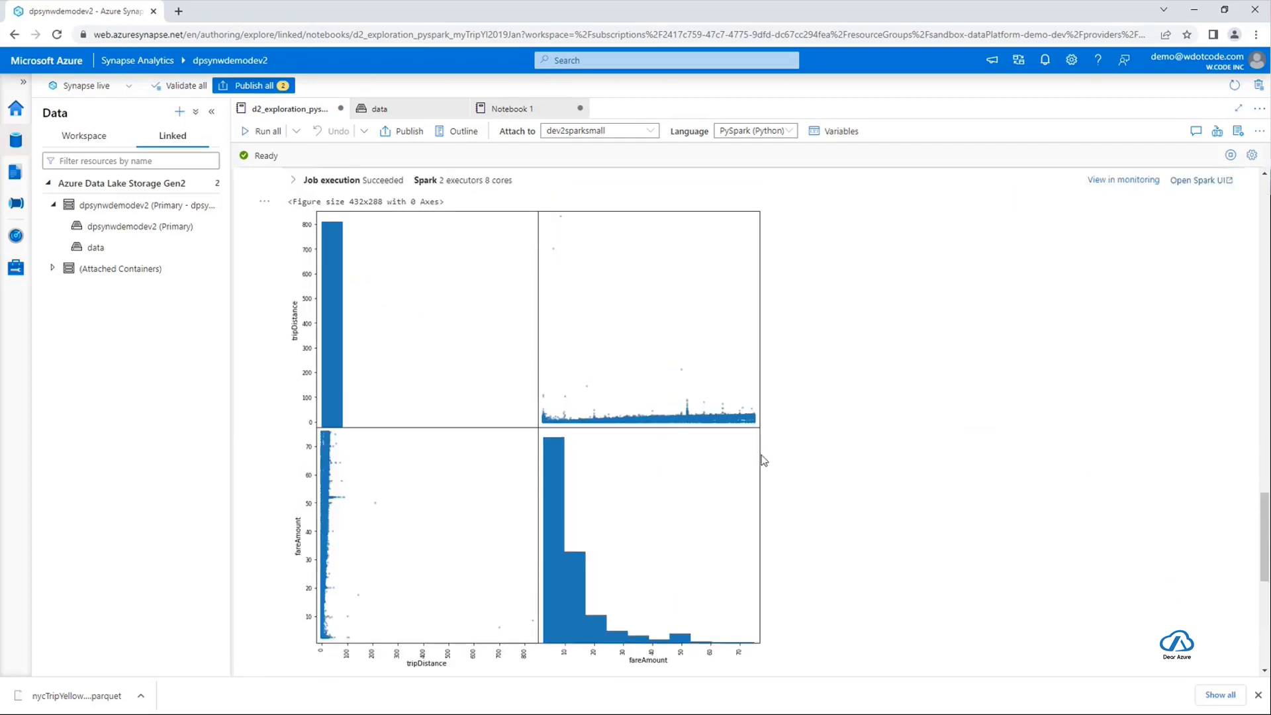
scroll(761, 455, up, 1)
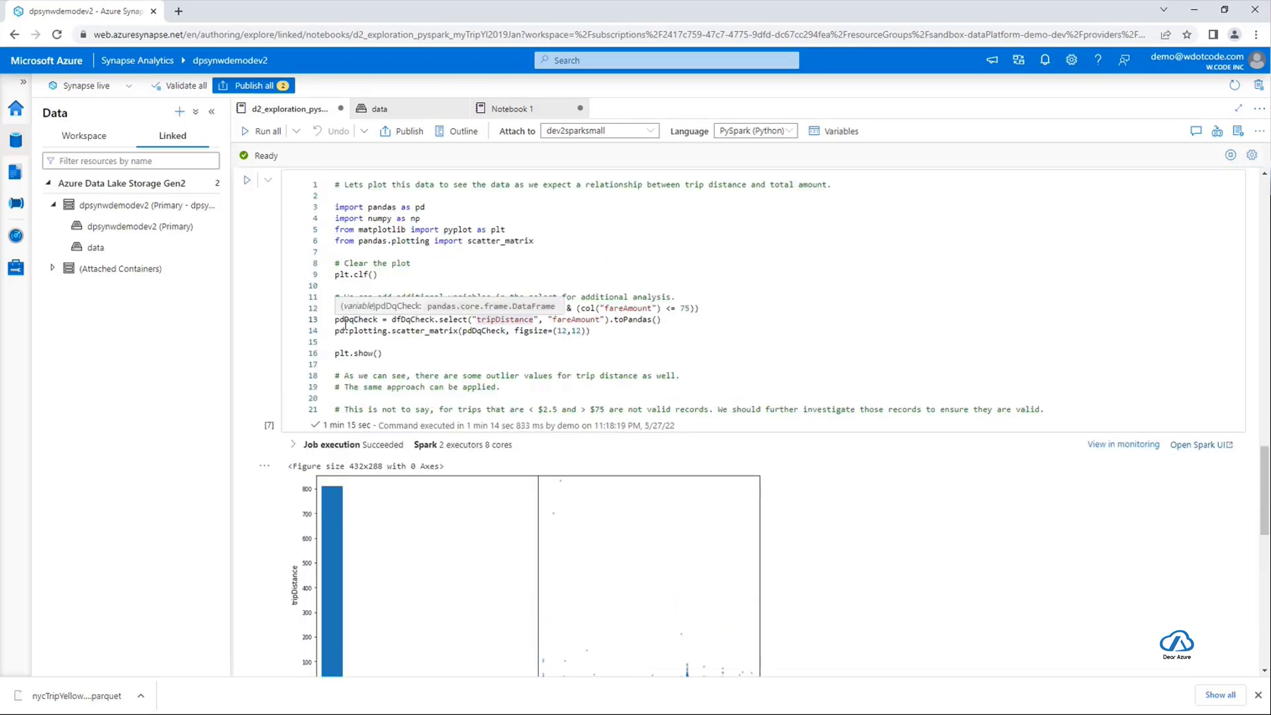
double_click(346, 308)
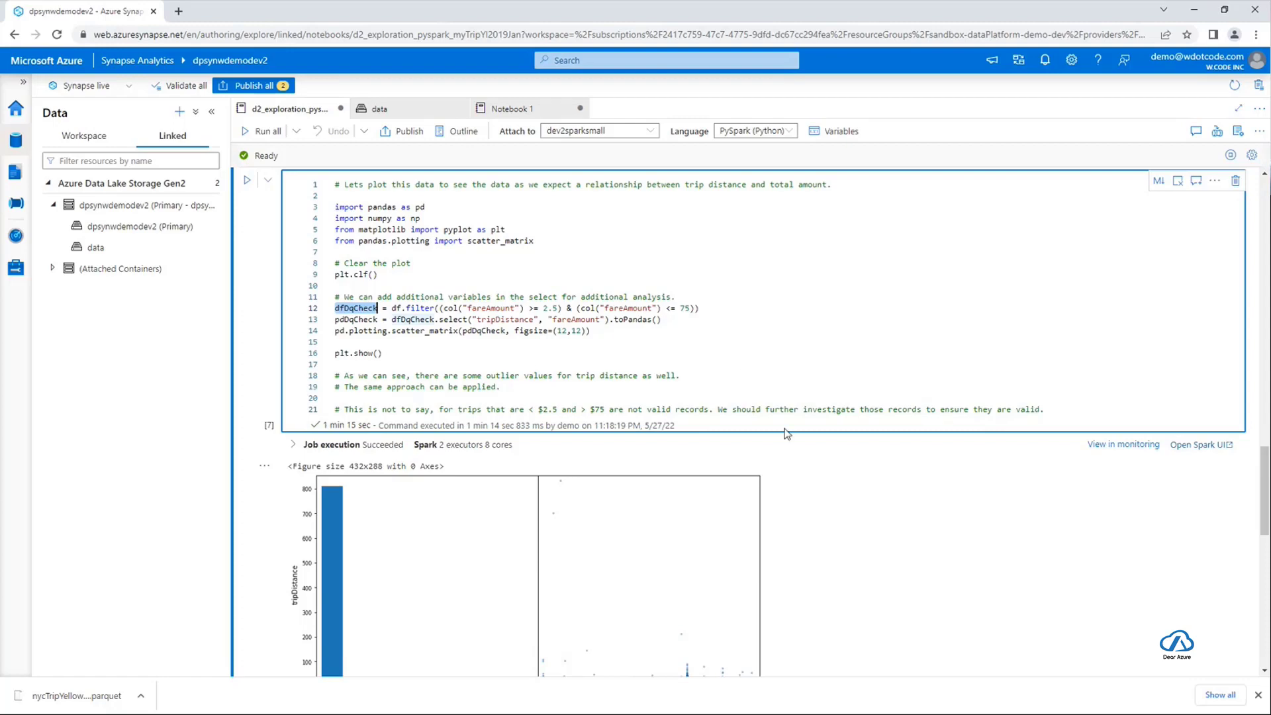
scroll(818, 439, down, 5)
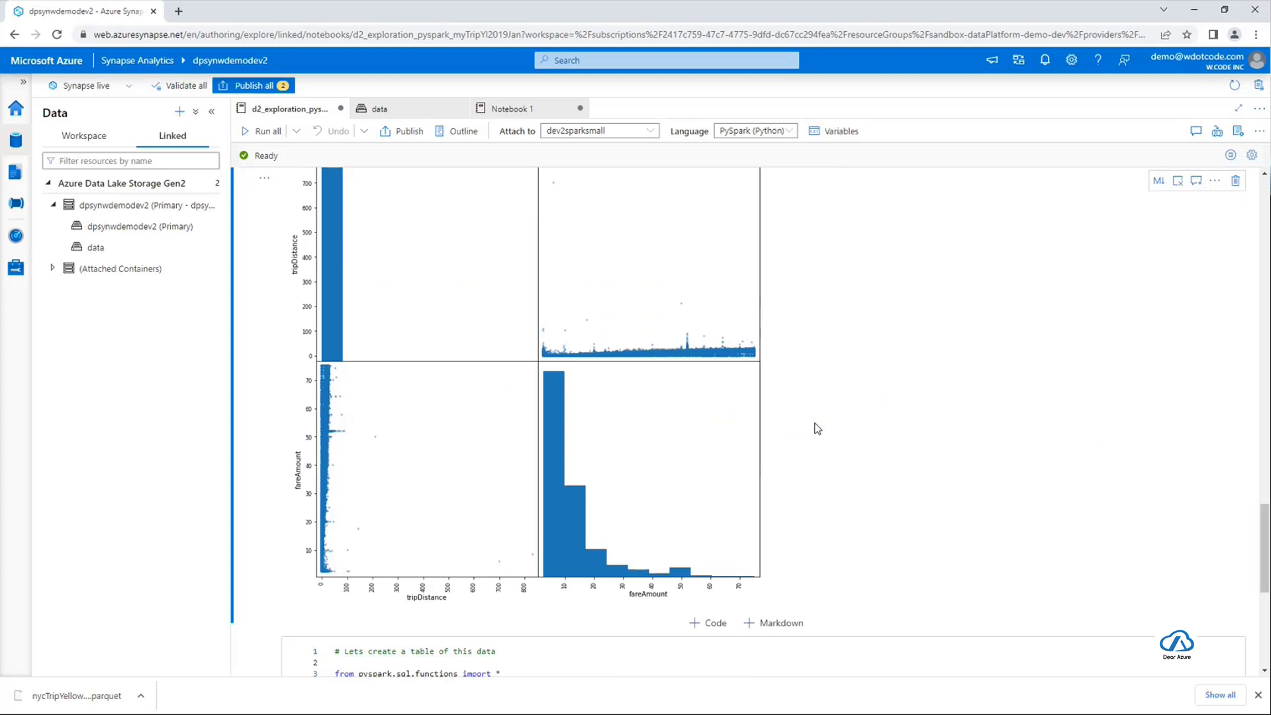
scroll(817, 429, up, 1)
scroll(817, 429, up, 4)
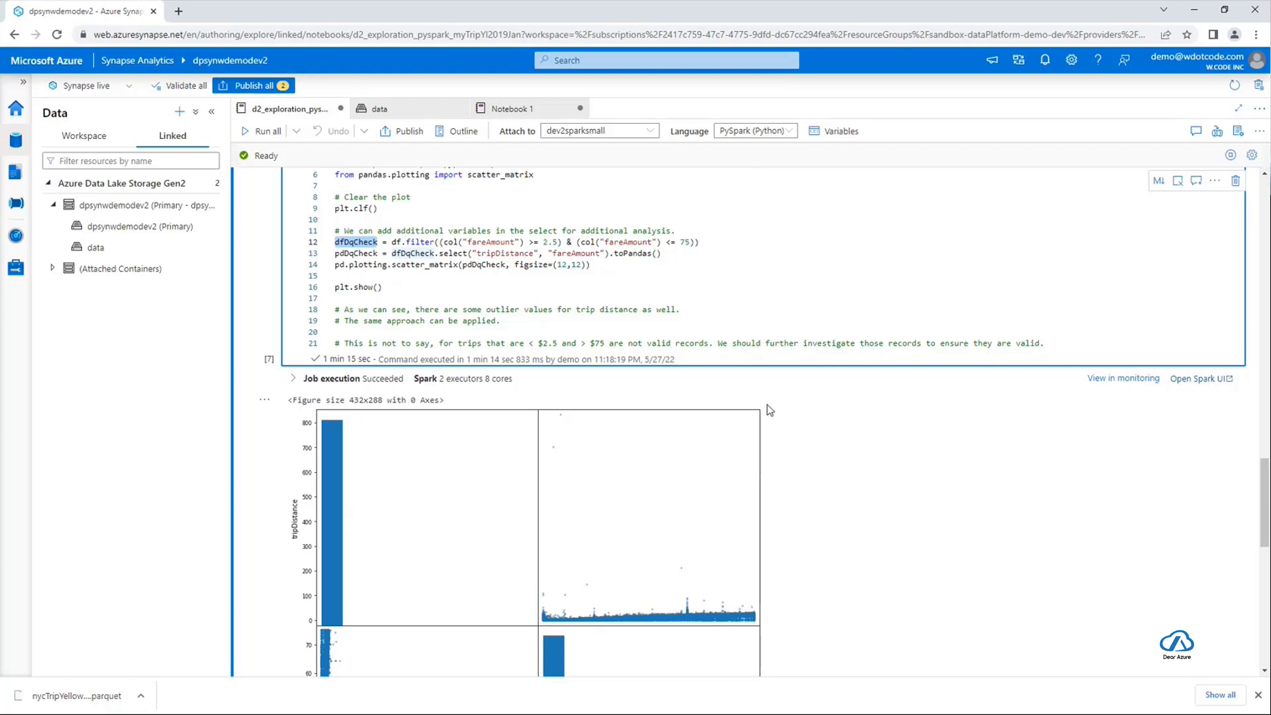
- Examine the CREATE DATABASE statement for dataExplorationSparkDb in the table creation cell
scroll(768, 427, down, 5)
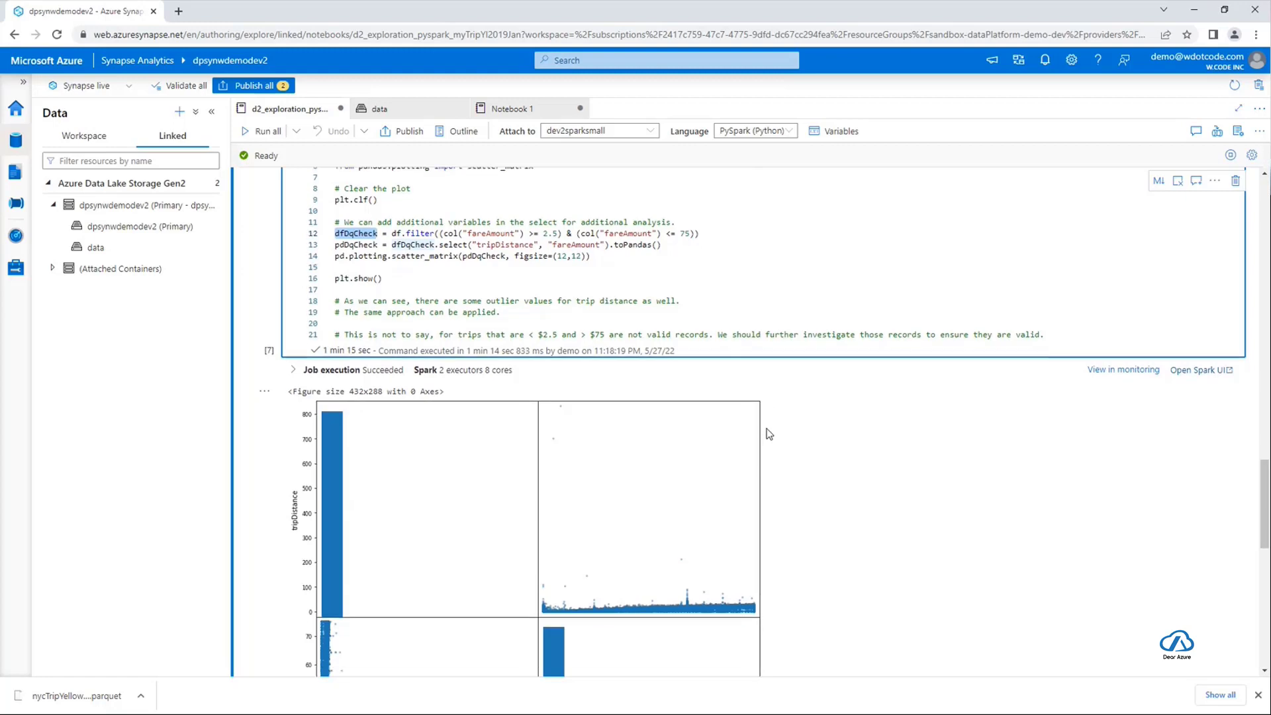
scroll(787, 439, down, 2)
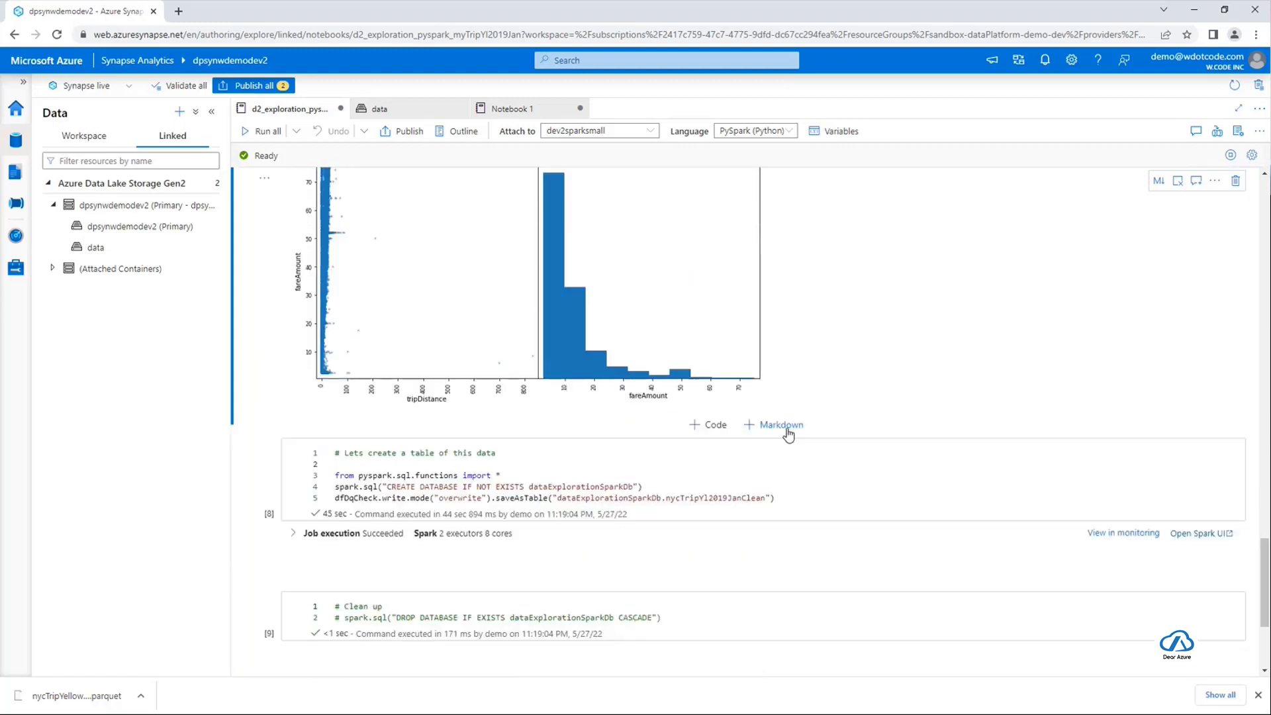
scroll(786, 431, down, 1)
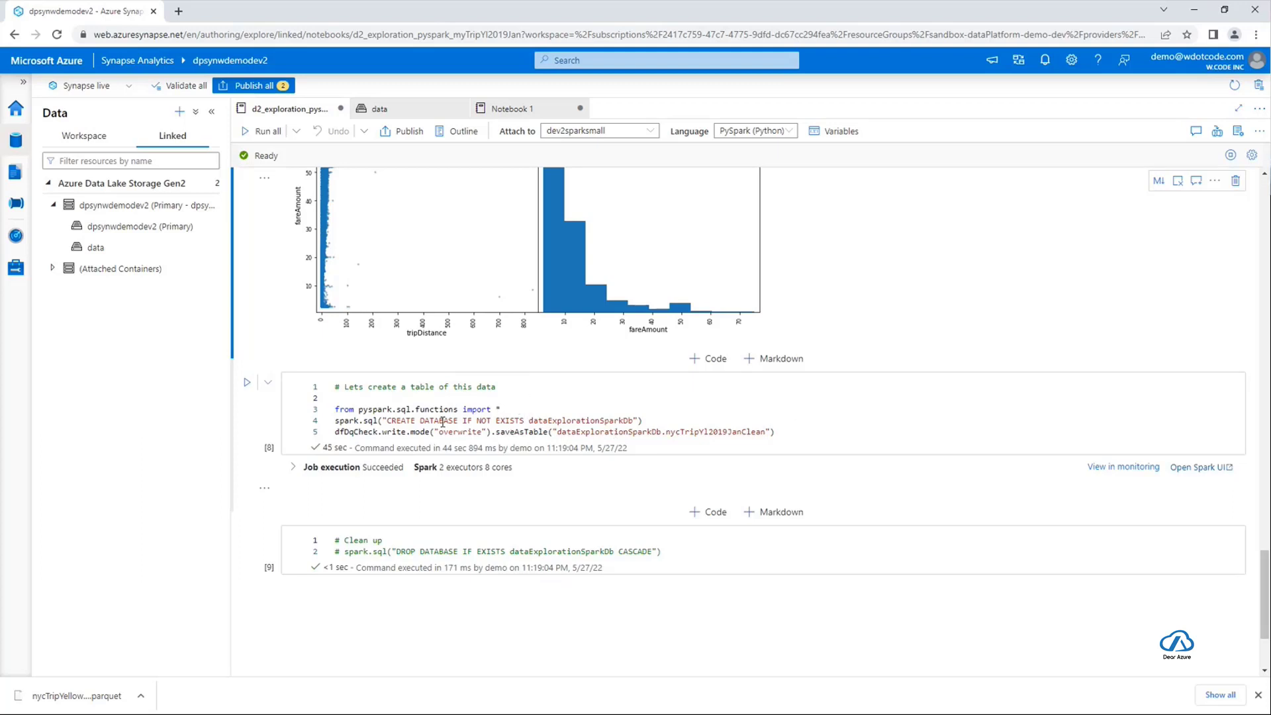
double_click(553, 420)
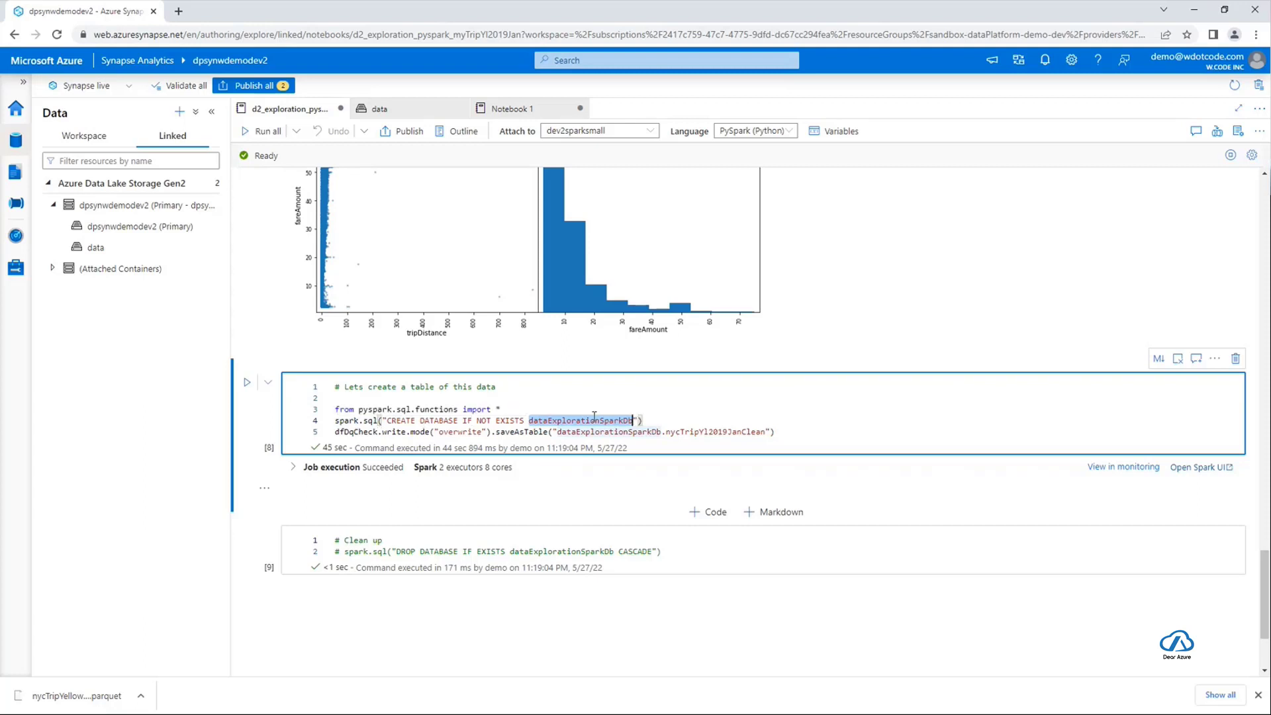
click(643, 421)
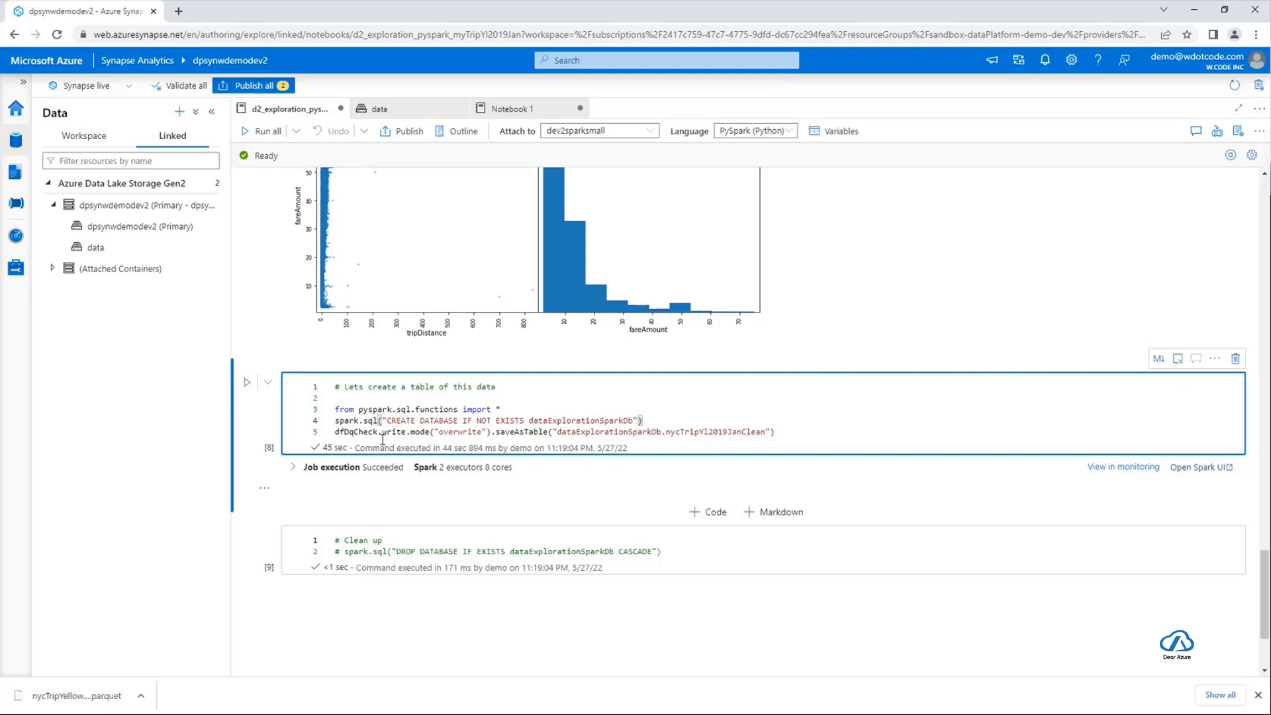
- Examine the line that writes dfDqCheck in overwrite mode to the table dataExplorationSparkDb.nycTripYl2019JanClean
mouse_move(338, 434)
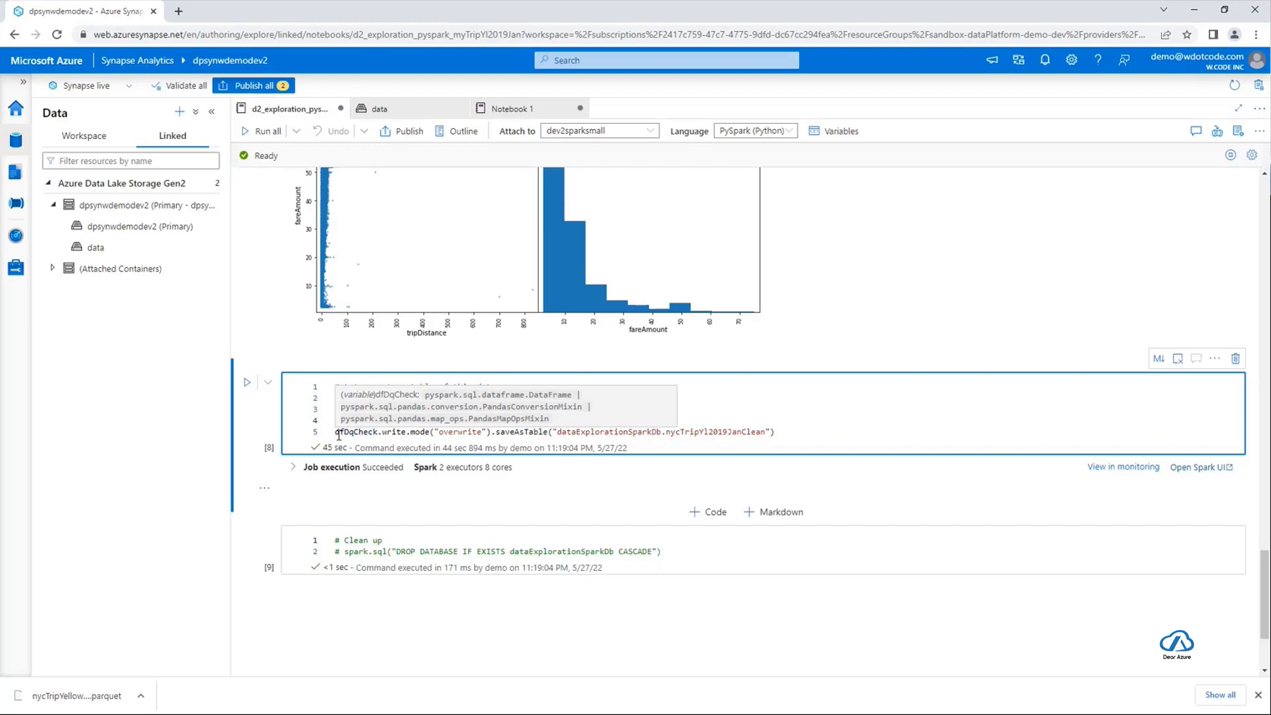
double_click(340, 432)
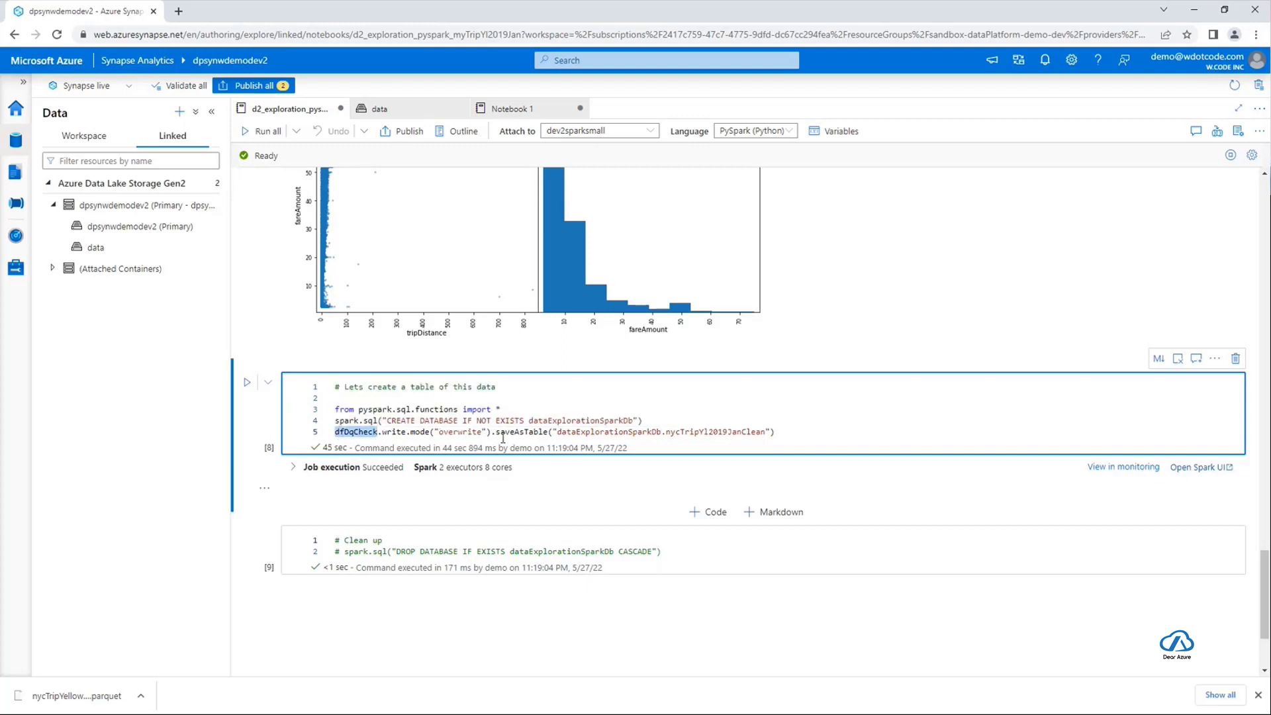
double_click(593, 431)
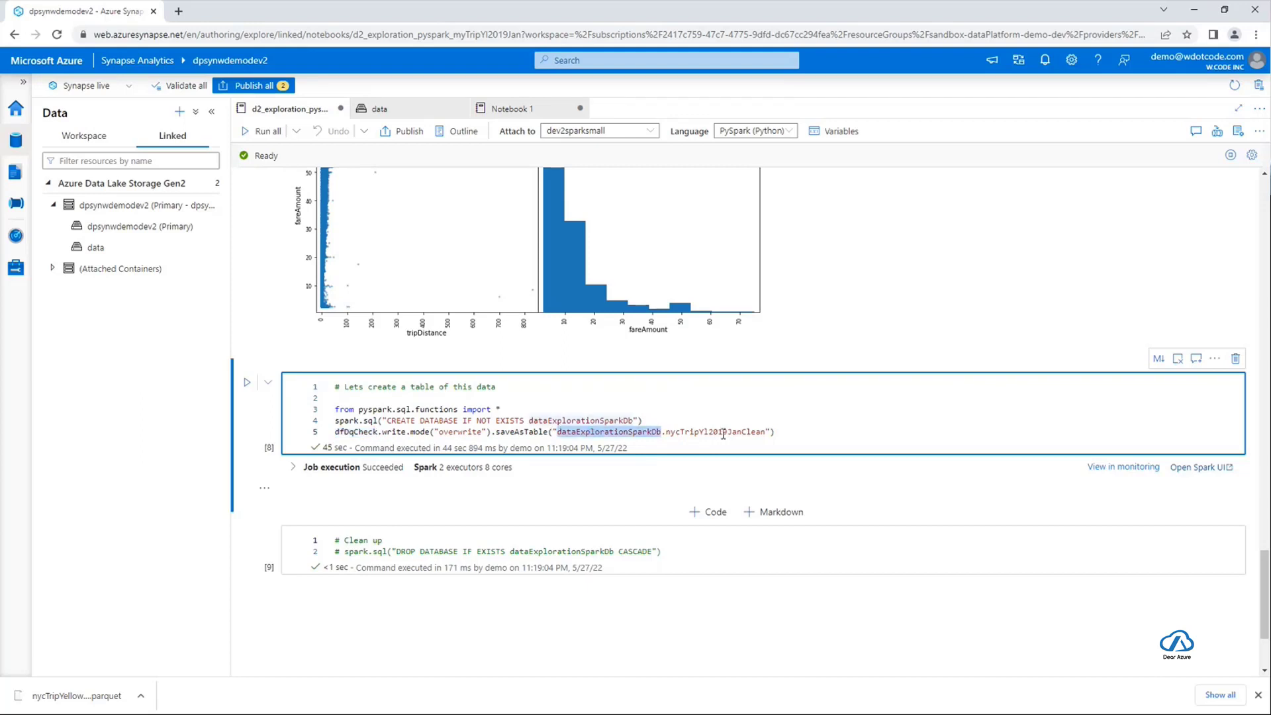
double_click(723, 432)
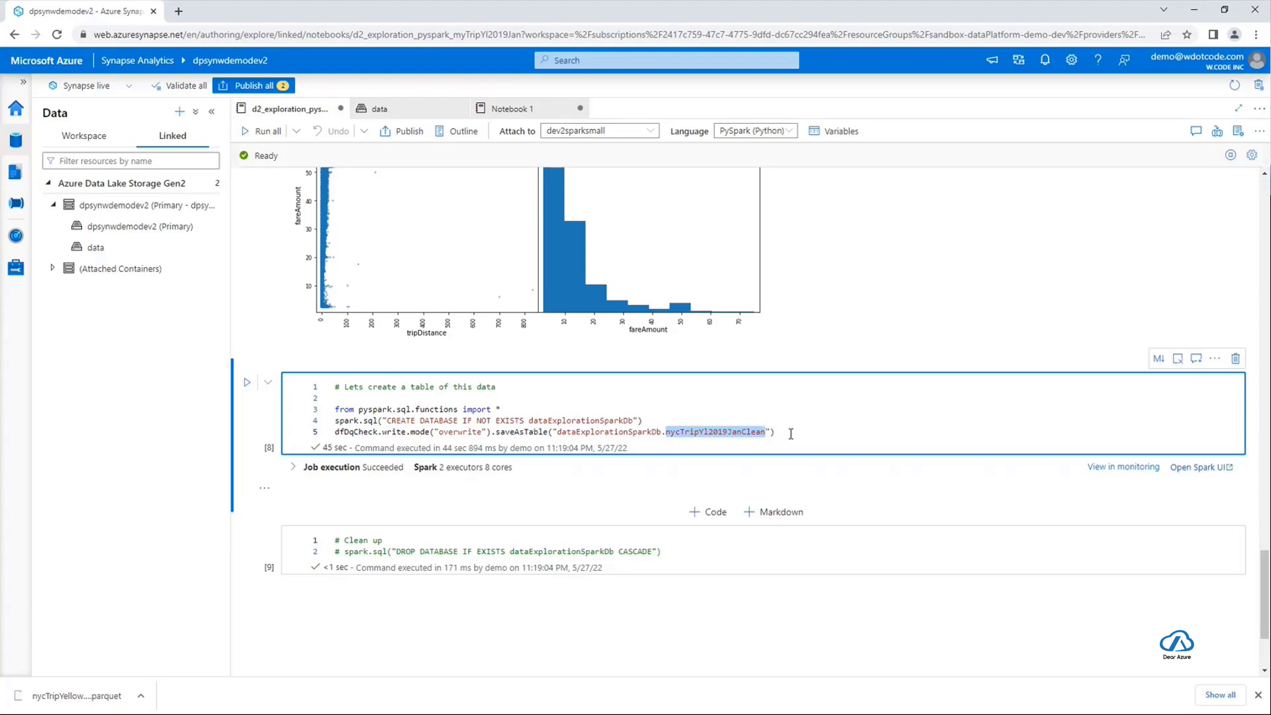
click(703, 431)
click(790, 431)
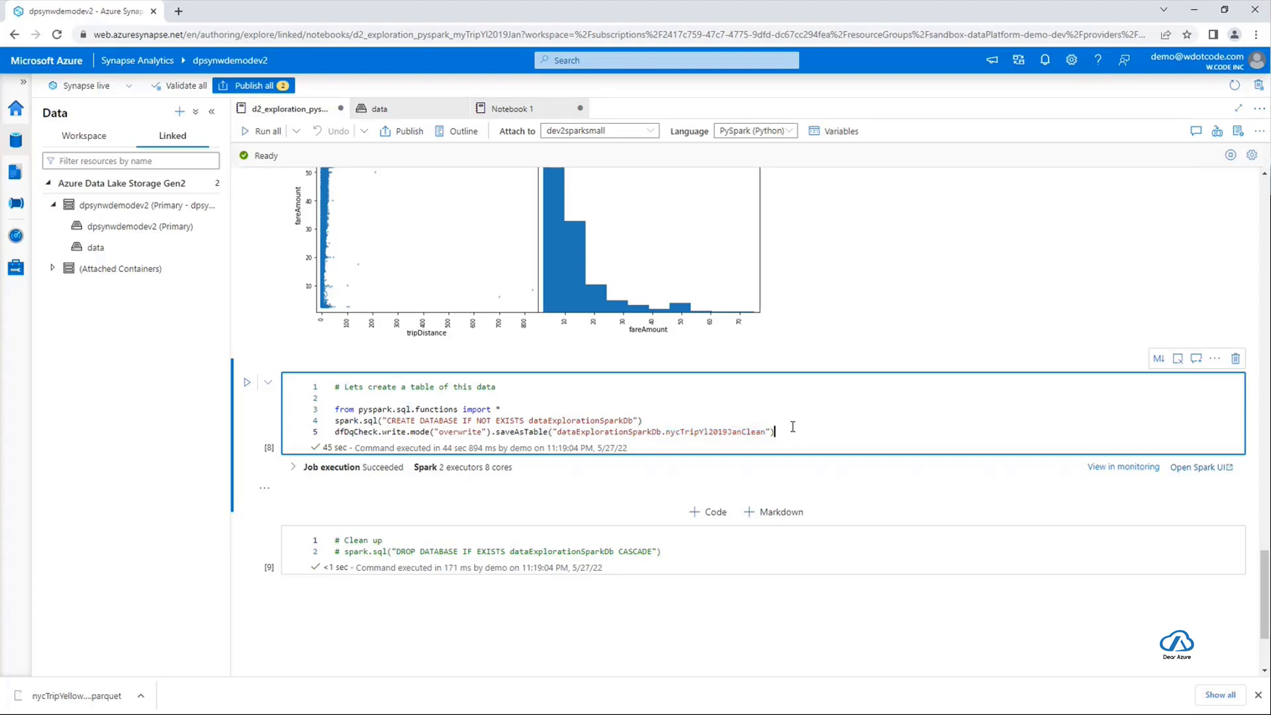
scroll(794, 466, down, 1)
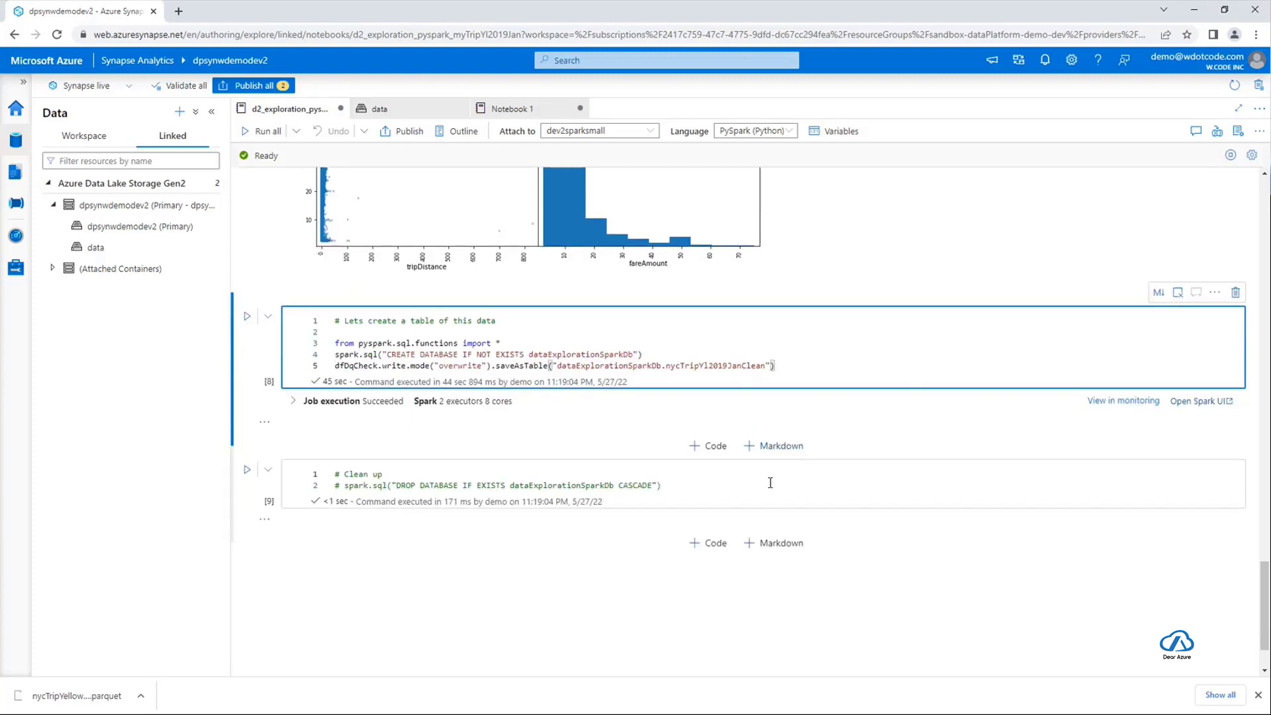
drag(788, 365, 366, 352)
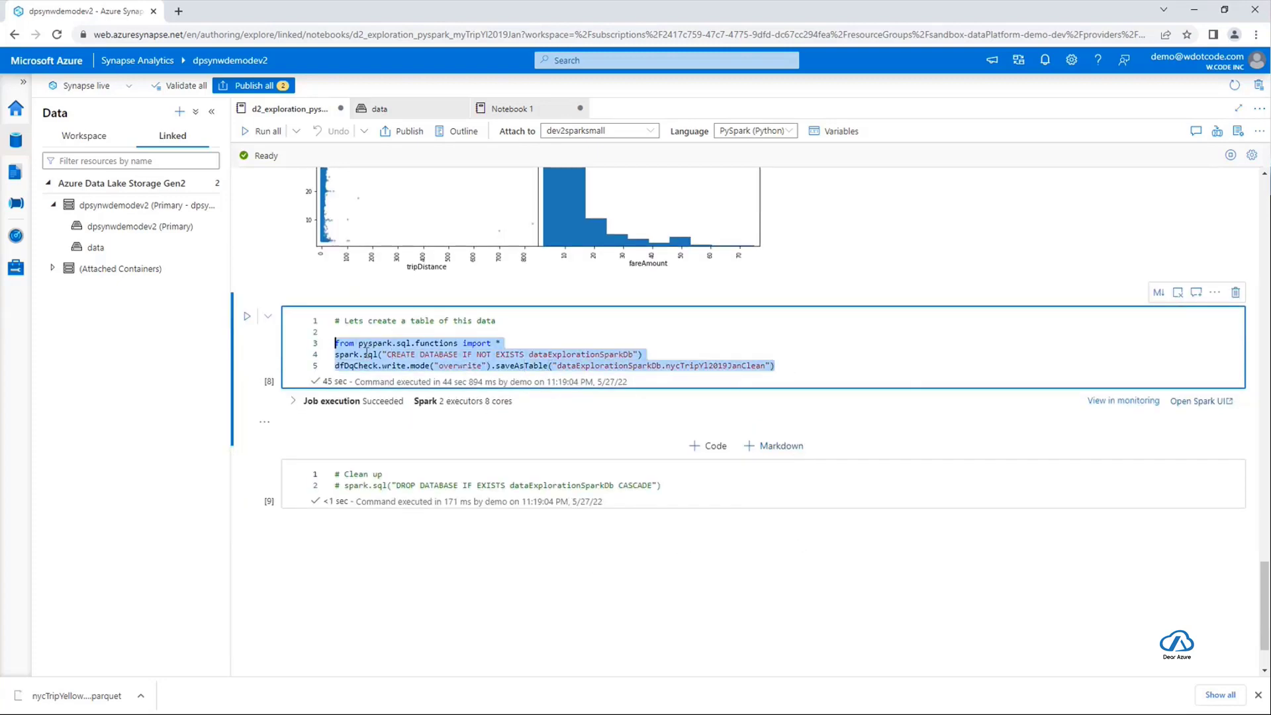
click(825, 365)
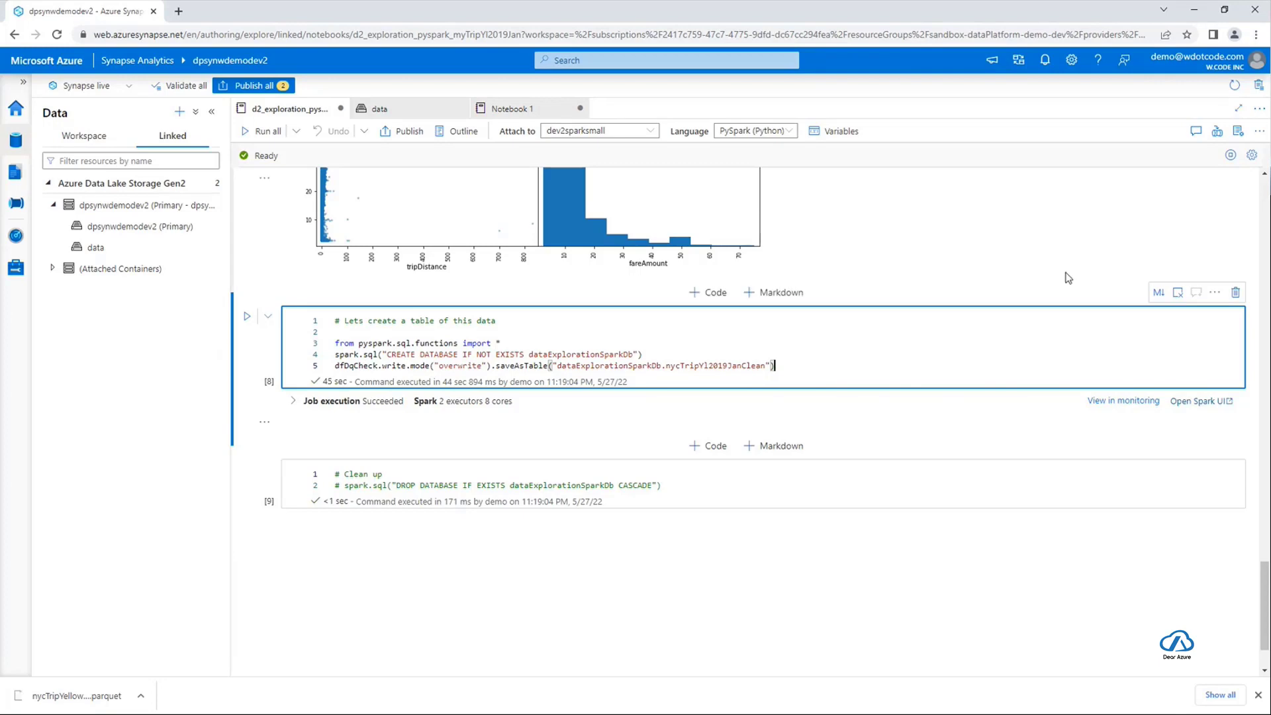
- Stop the notebook's current Spark session and check its session status
click(1231, 156)
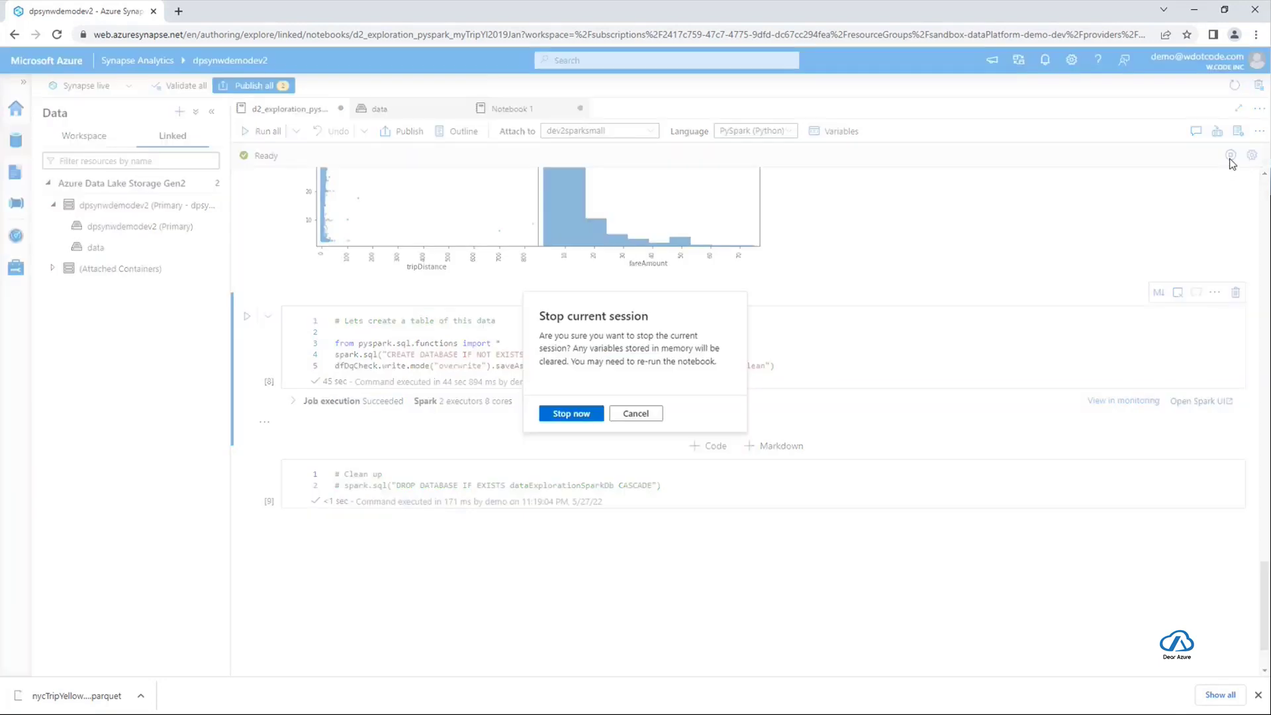
click(561, 417)
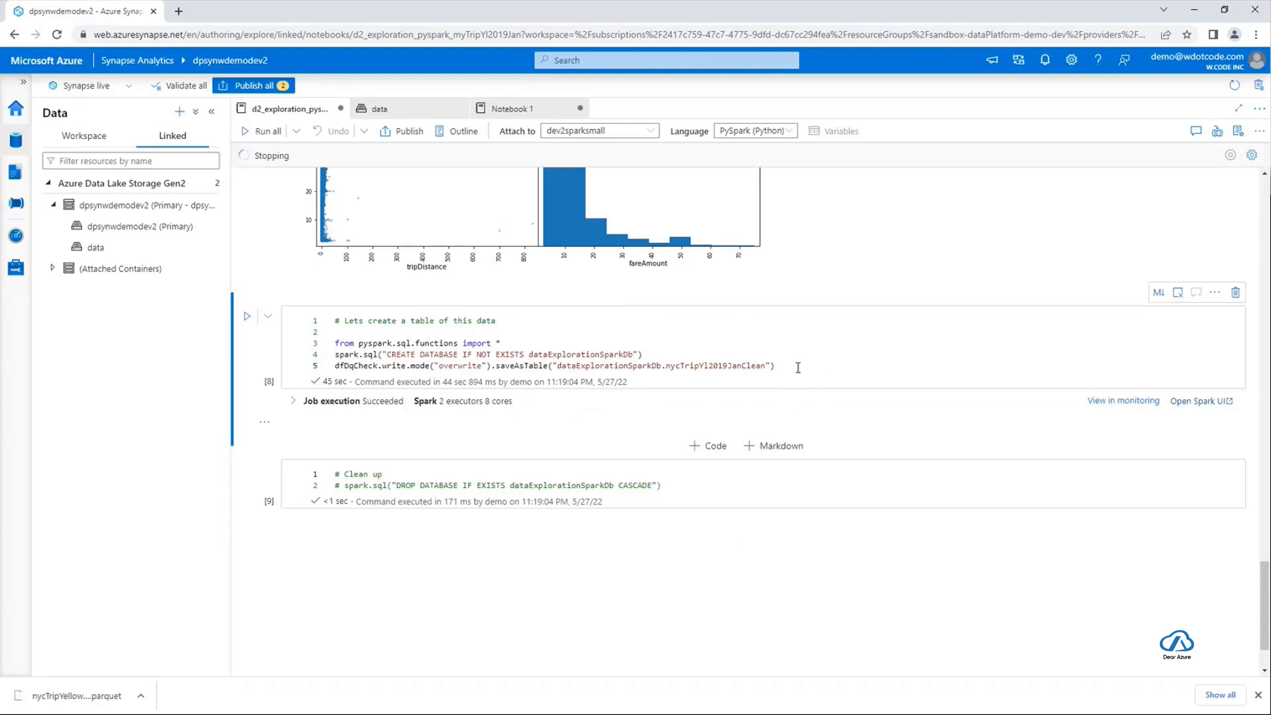
mouse_move(306, 155)
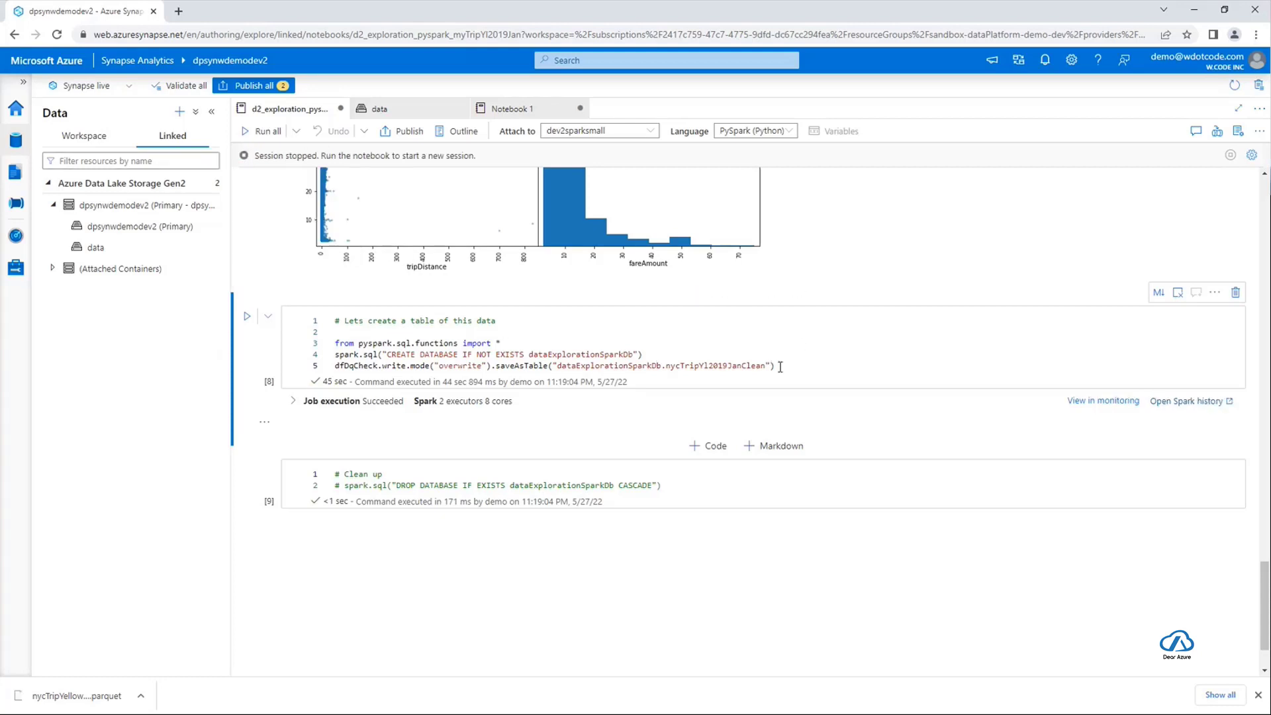
- Review the dataExplorationSparkDb.nycTripYl2019JanClean table name in the save line and show the workspace databases in the data explorer
drag(761, 366, 556, 366)
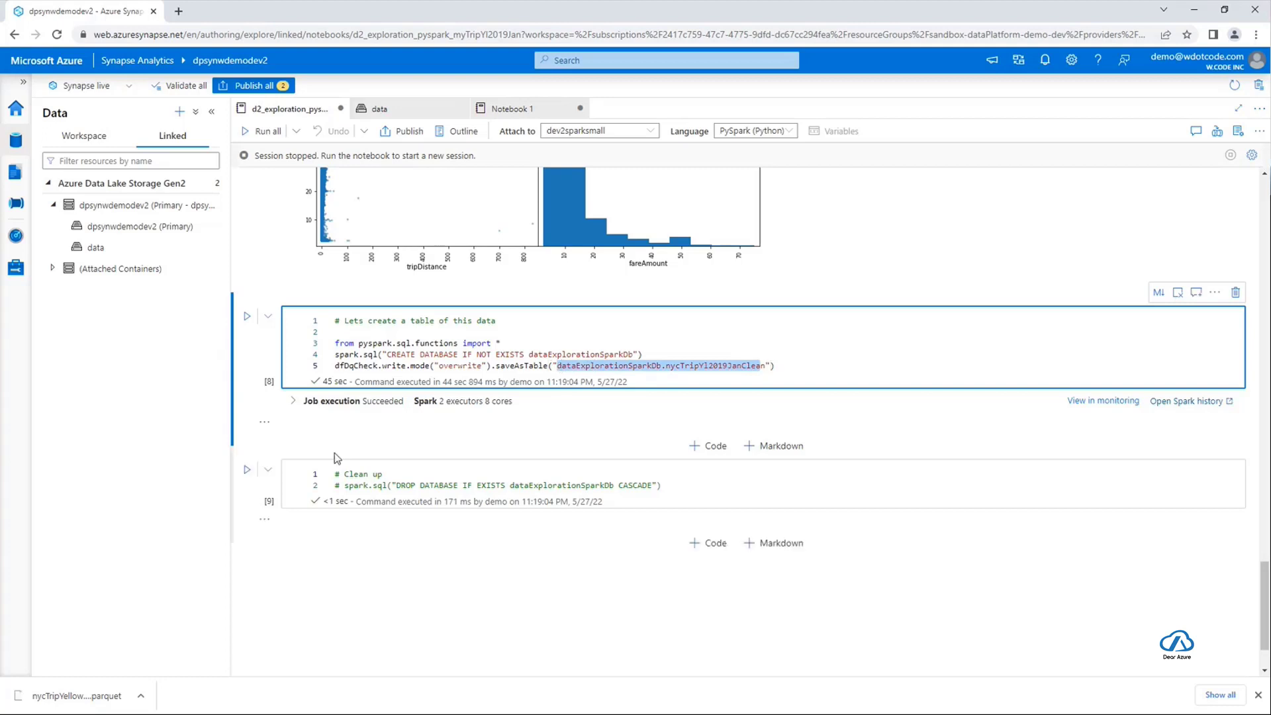
click(158, 400)
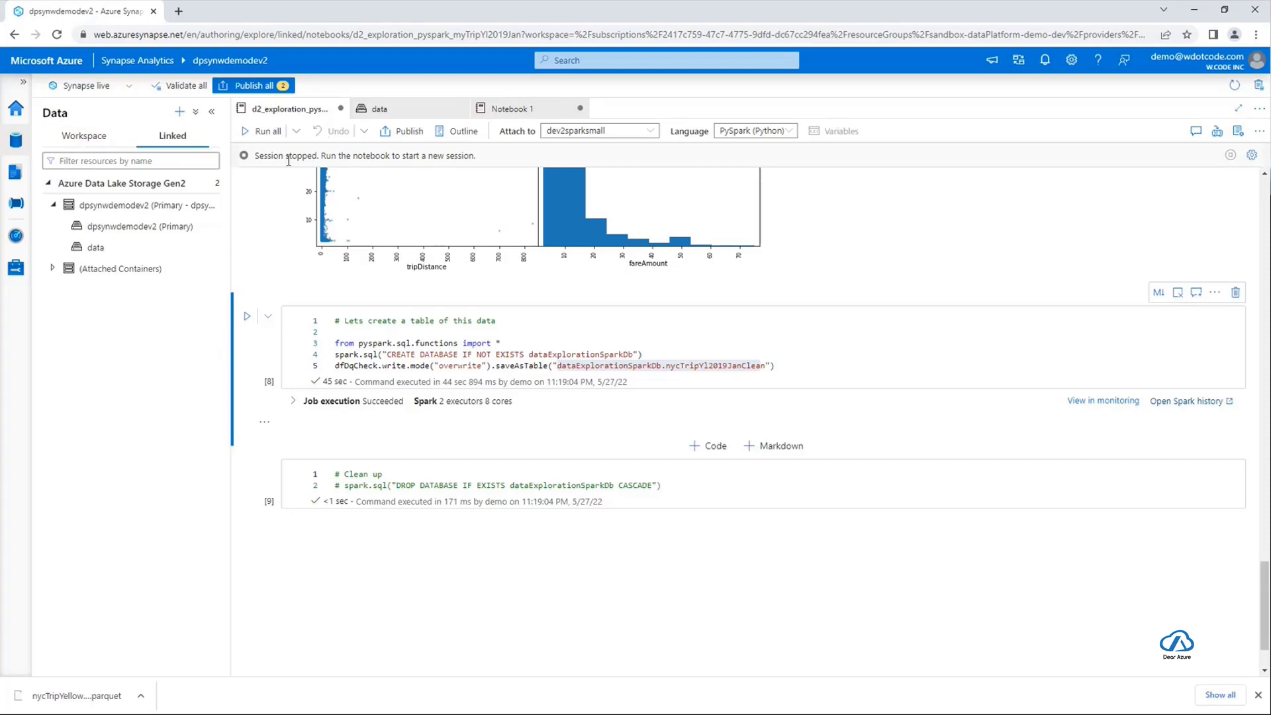
click(74, 145)
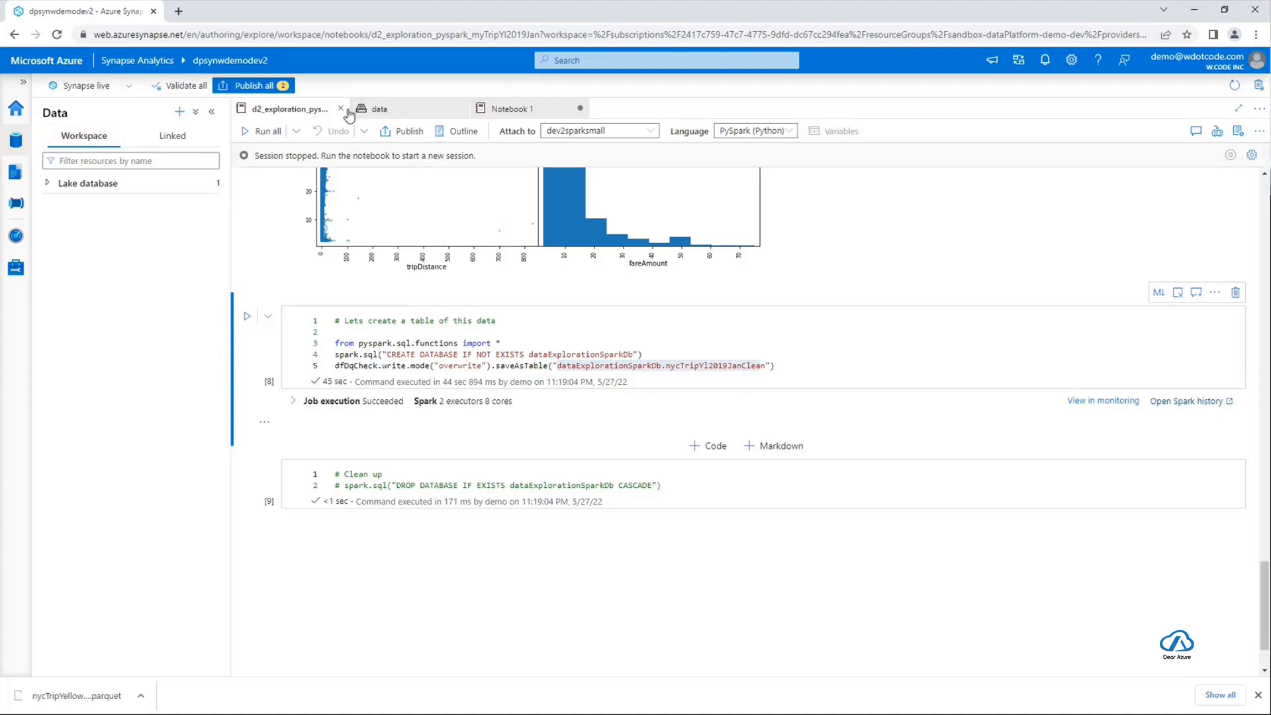
- Close Notebook 1 and the d2_exploration_pyspark notebook, discarding their unsaved changes, and refresh the workspace
click(581, 110)
click(609, 401)
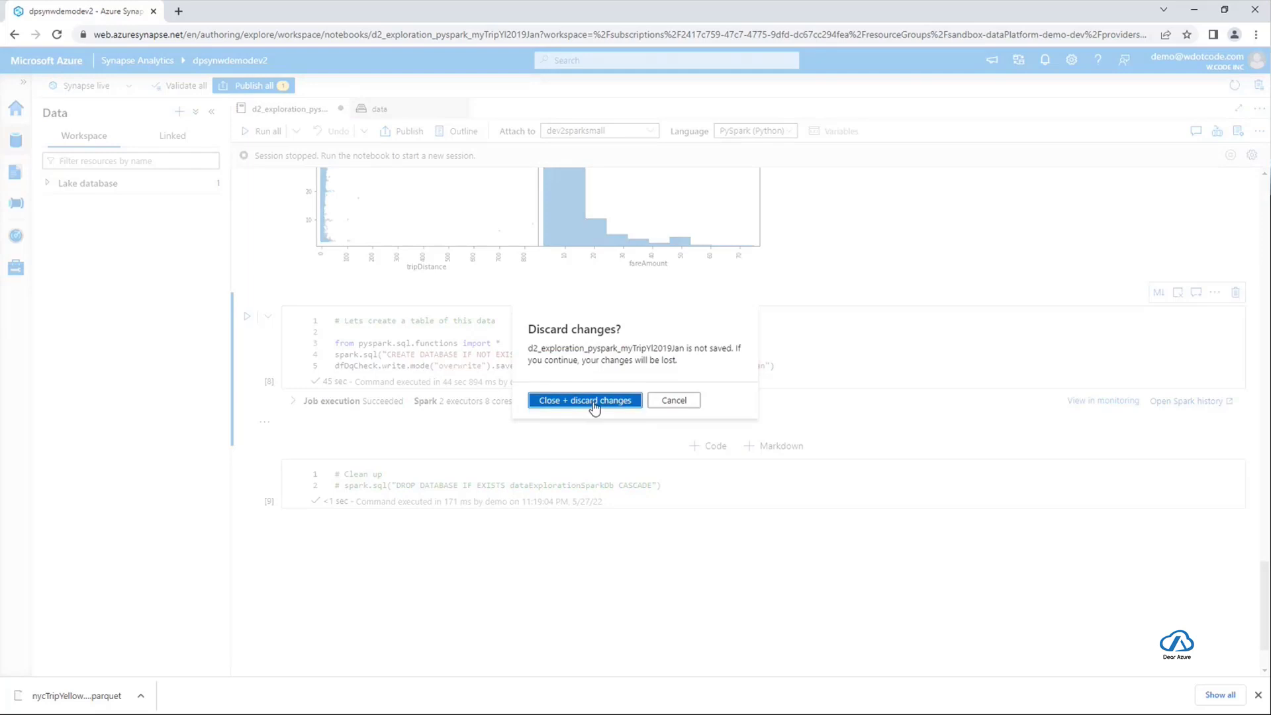
click(591, 401)
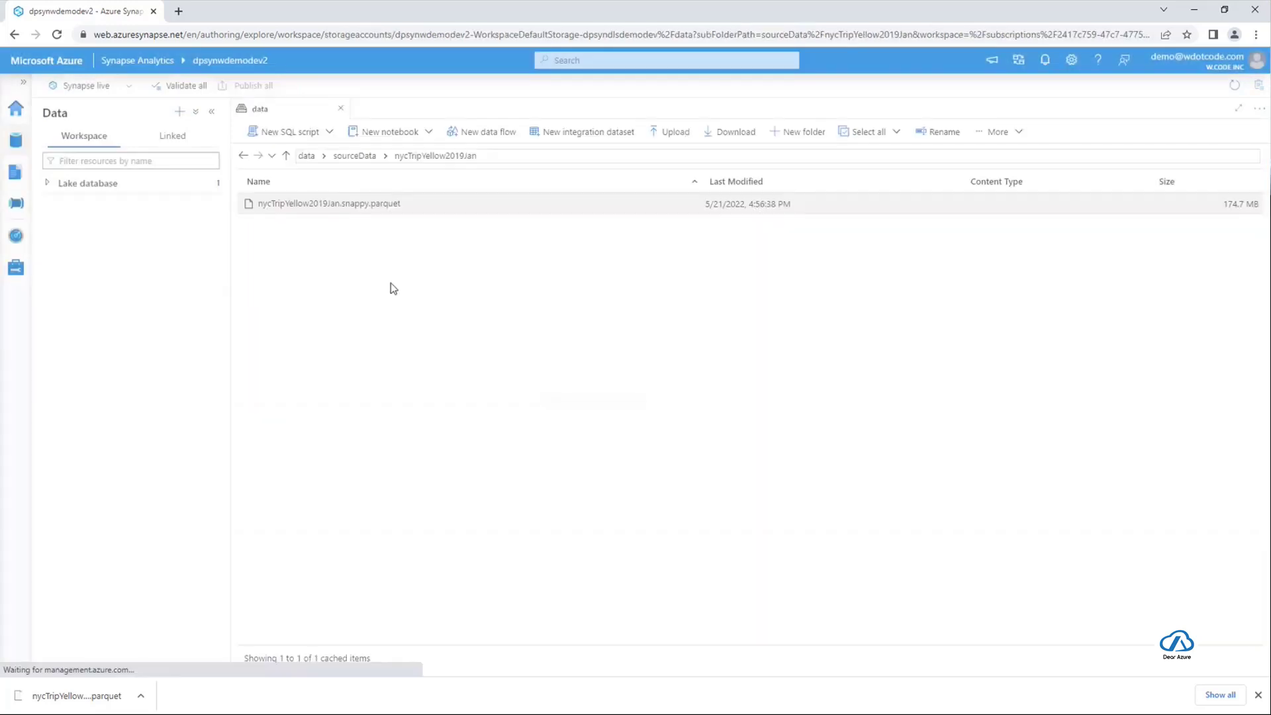
click(1234, 85)
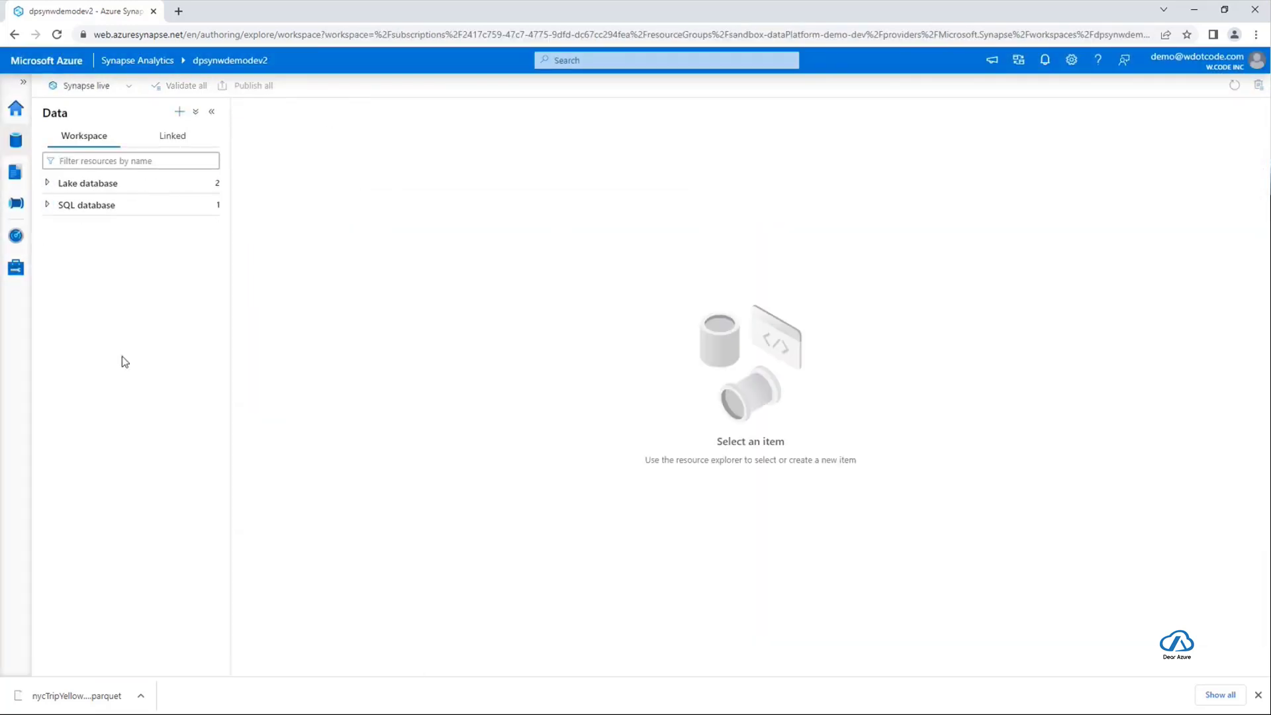
- Expand the SQL database dataExplorationDb down to its external tables
click(47, 204)
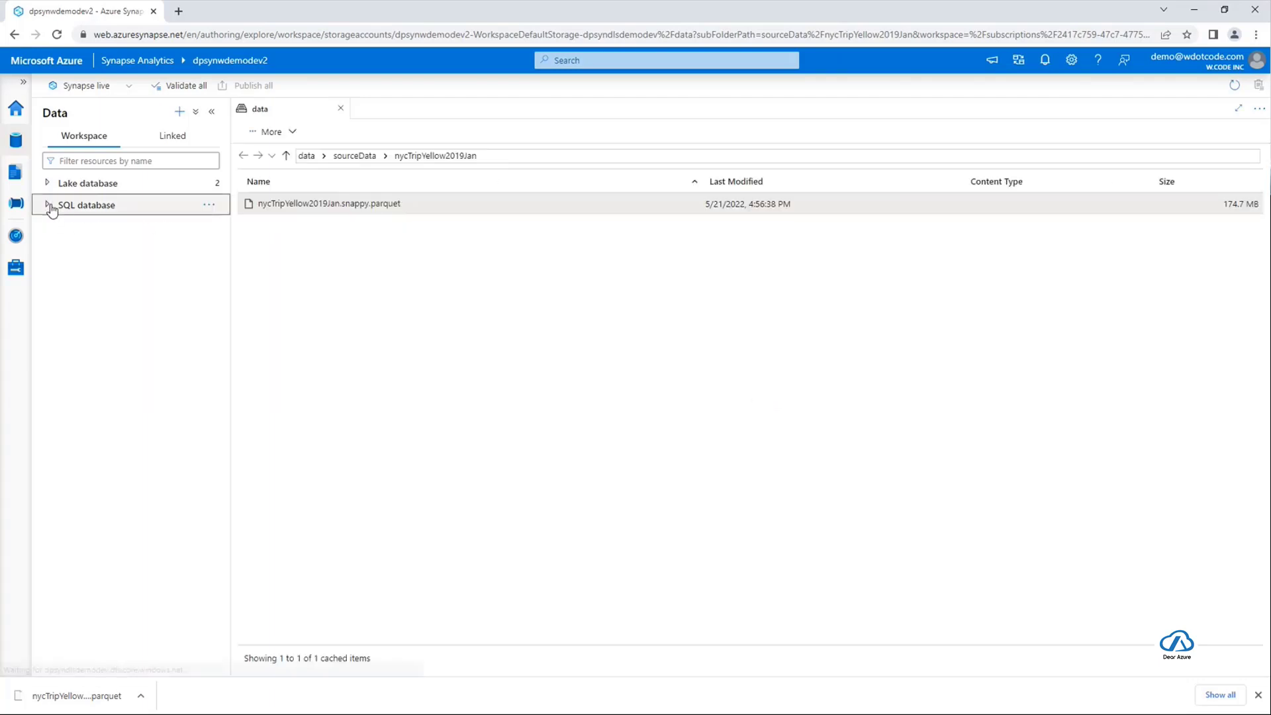
click(52, 226)
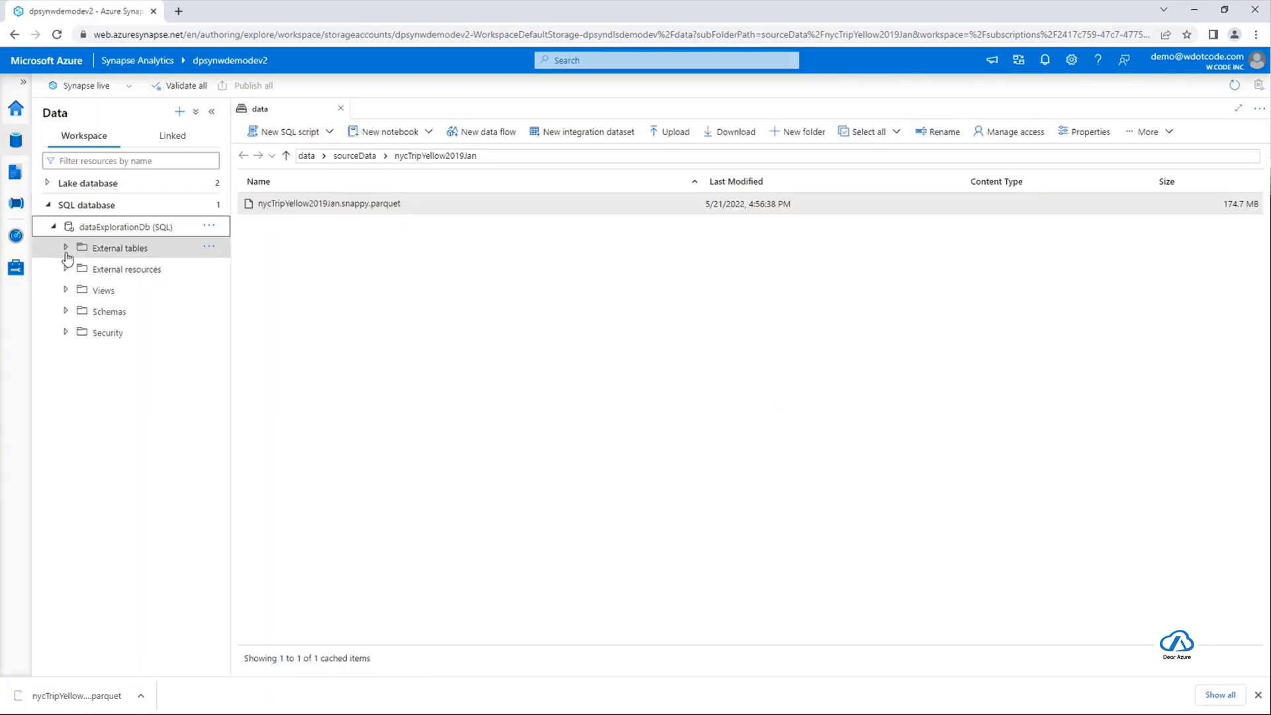
click(65, 251)
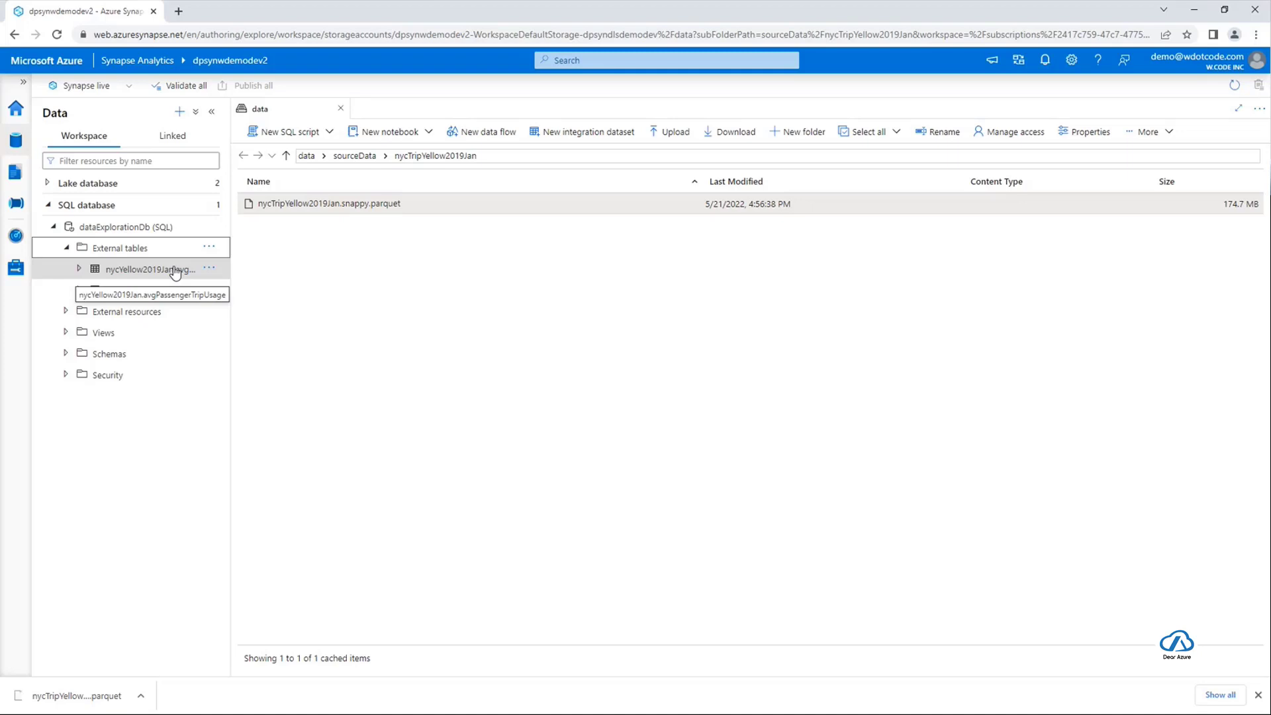
- Inspect the columns and data types of the nyctripyl2019janclean table in the lake database dataexplorationsparkdb, widening the explorer to read them
click(51, 187)
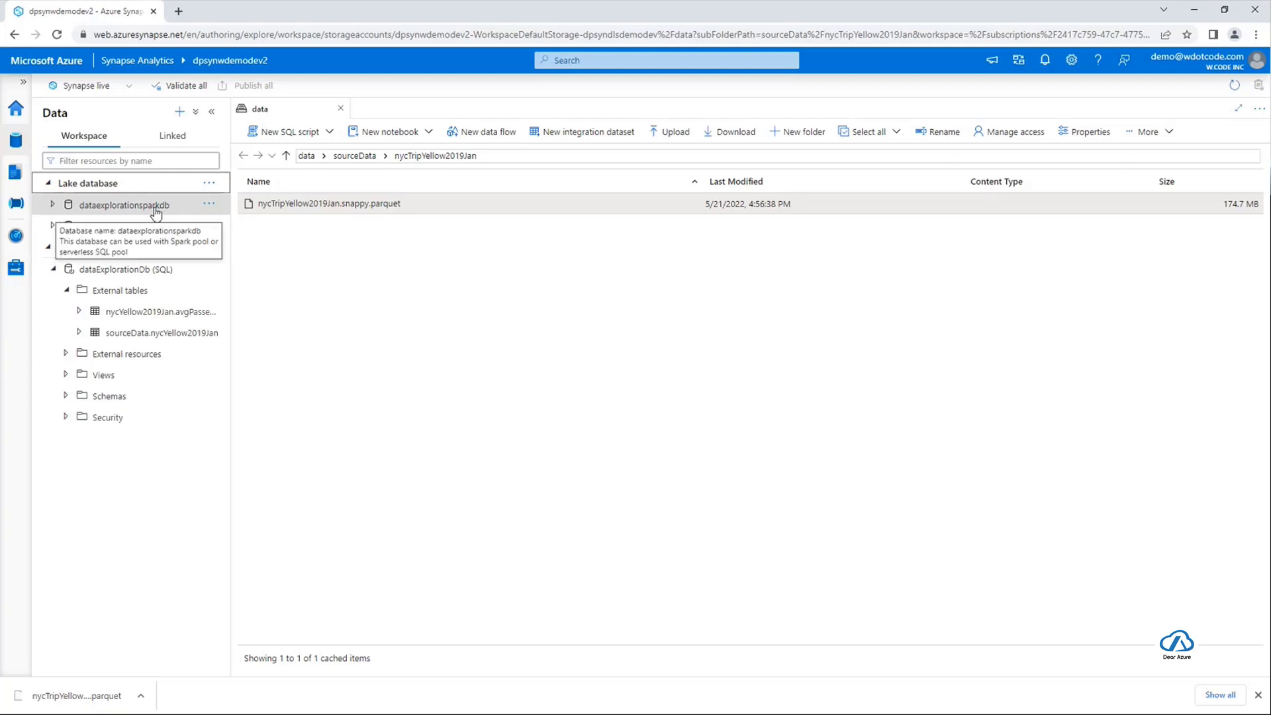
click(53, 207)
click(52, 206)
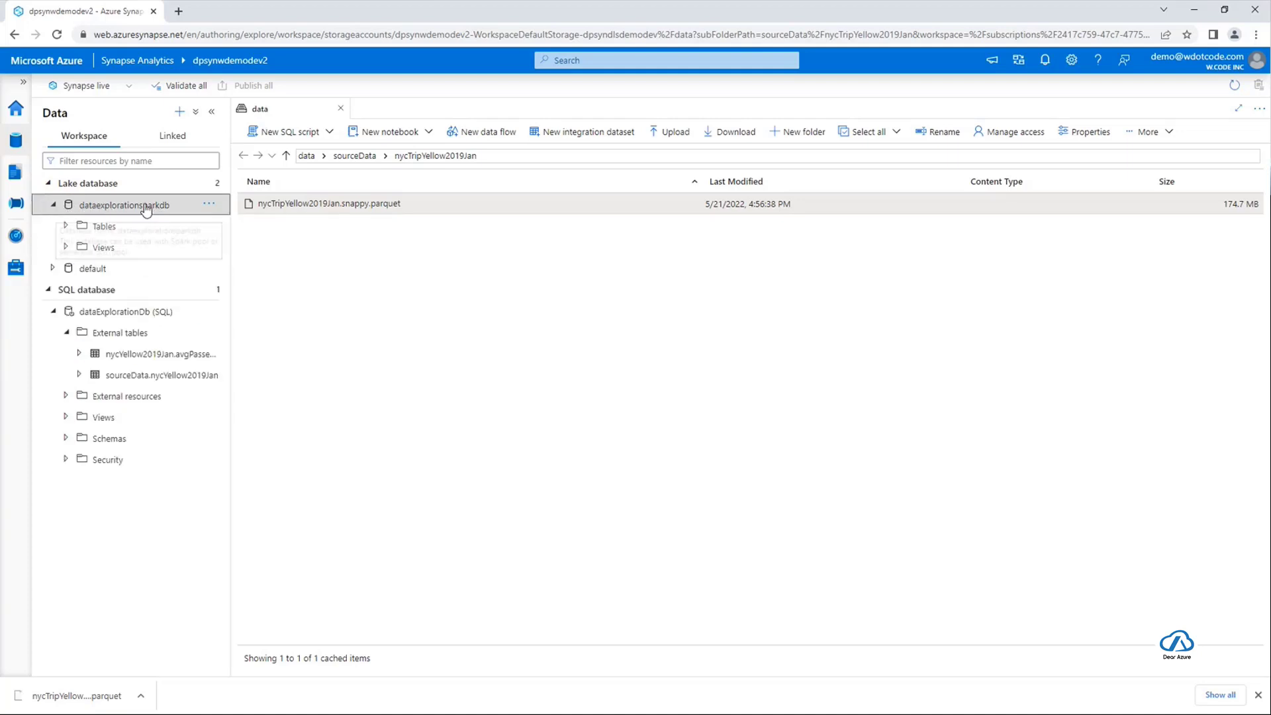
click(67, 226)
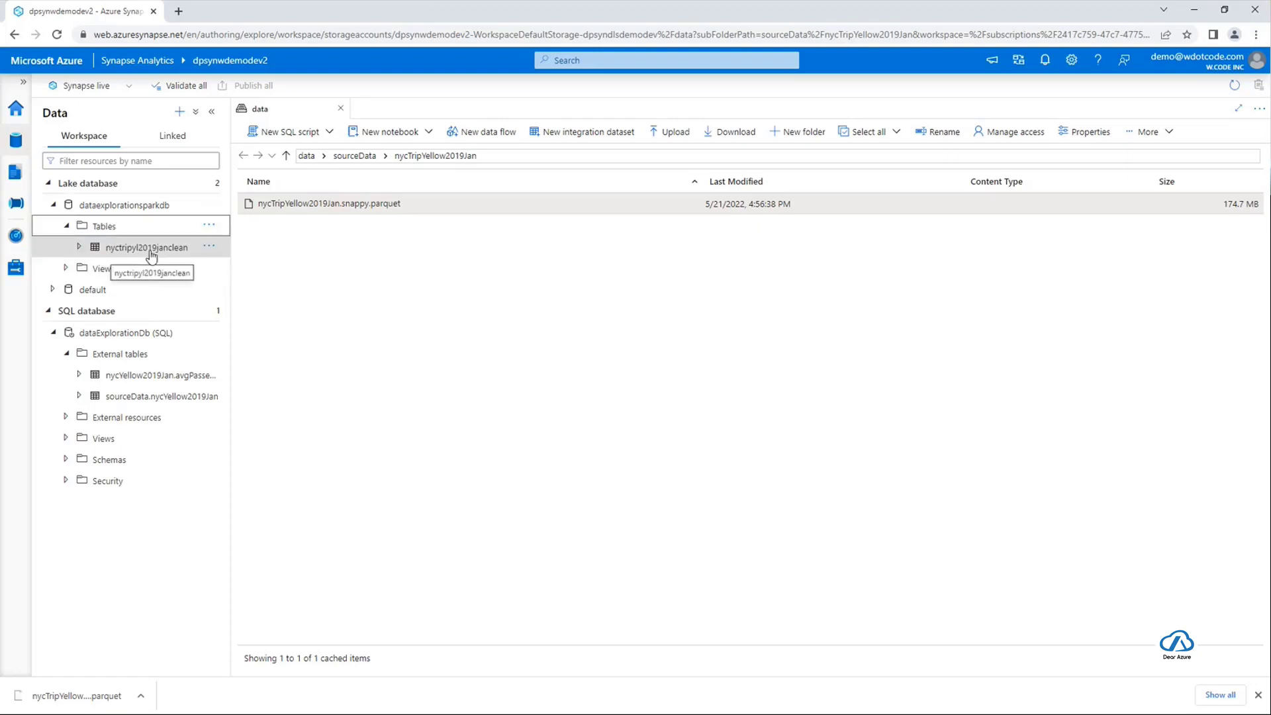
click(79, 248)
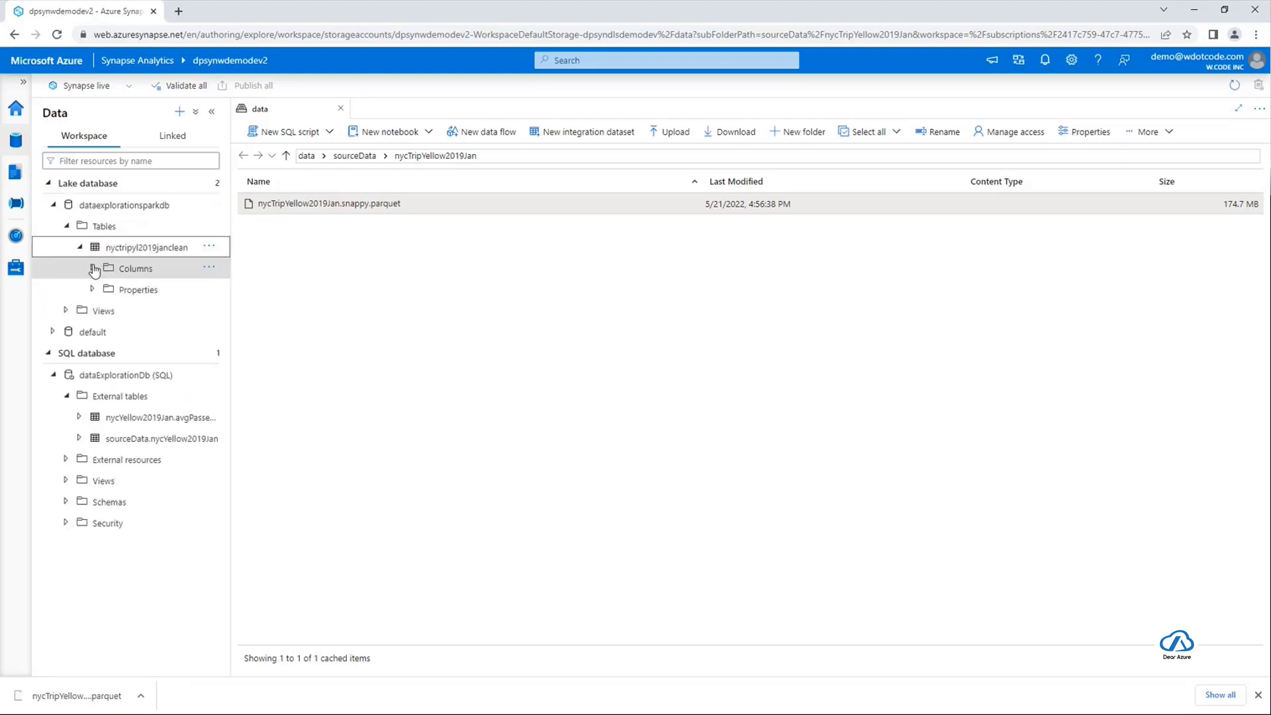
click(94, 268)
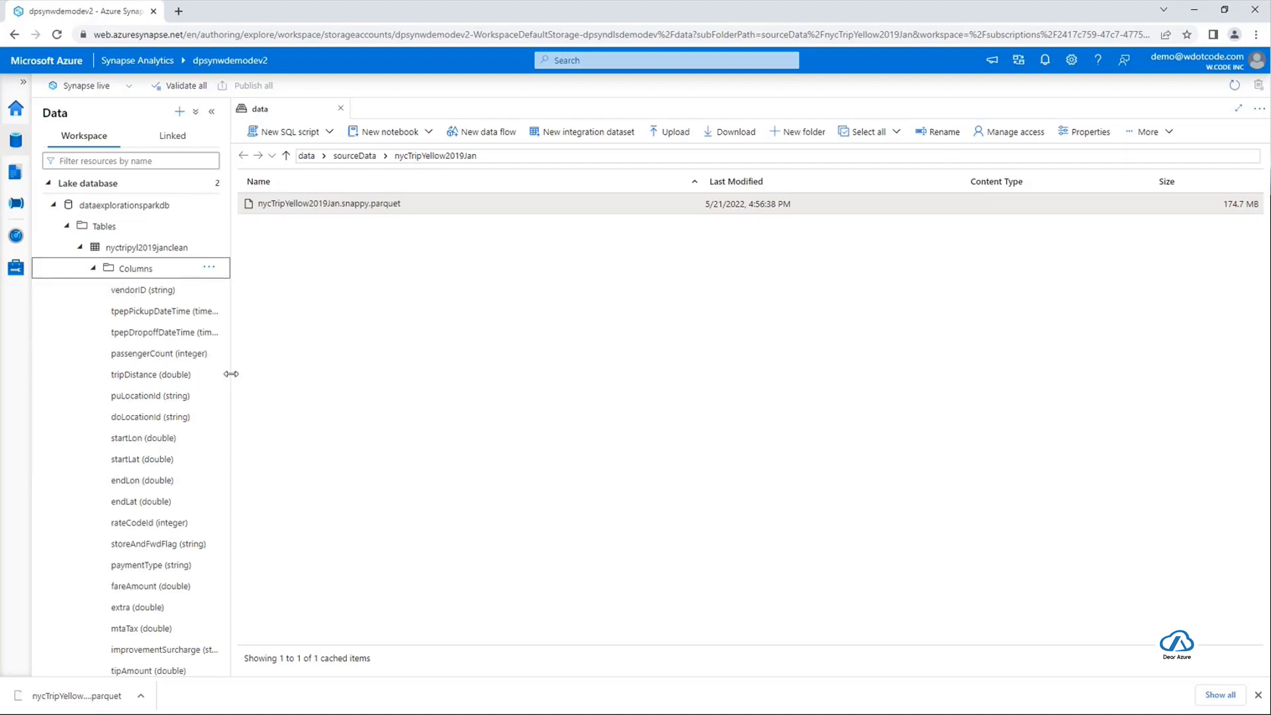
drag(231, 372, 282, 373)
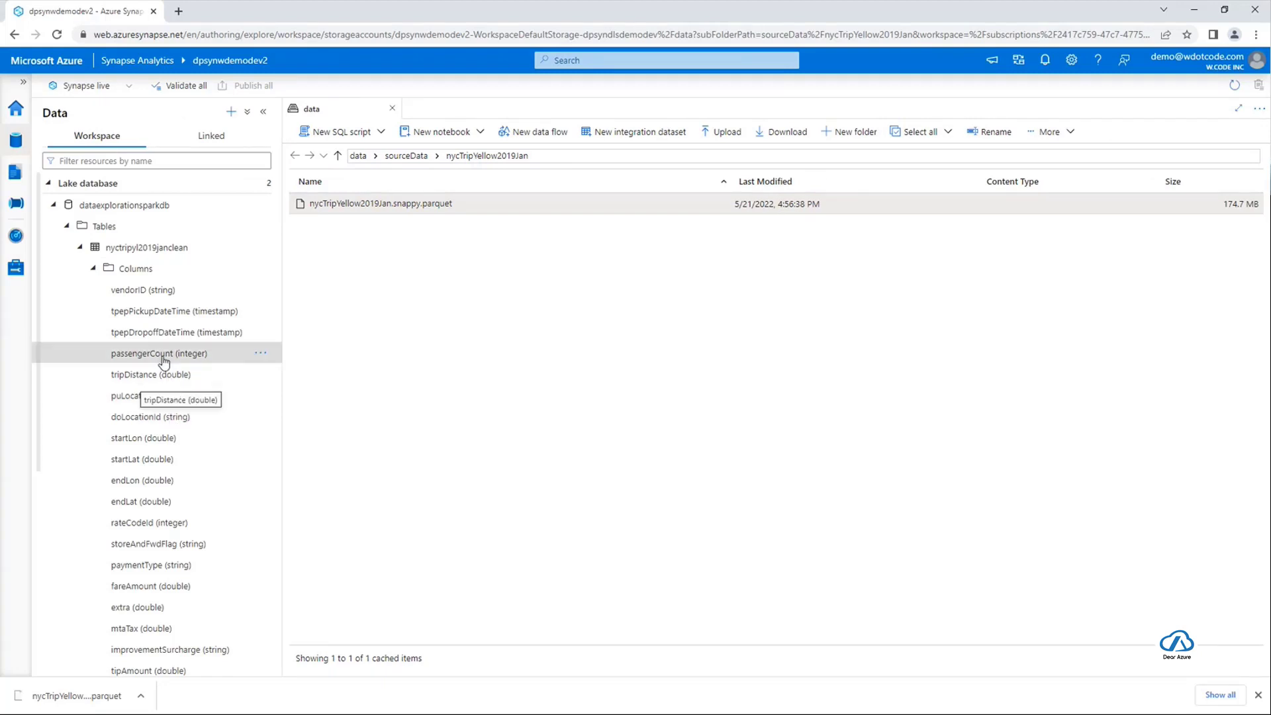
click(80, 249)
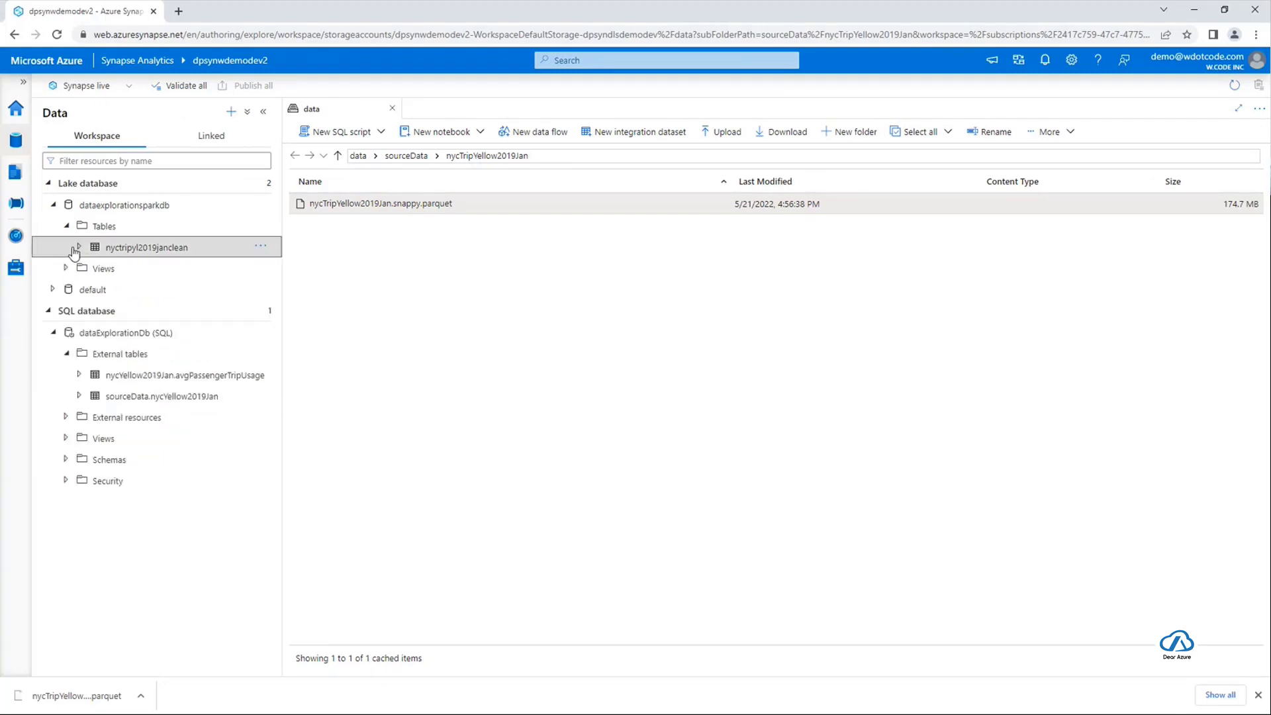
- Open the SQL script d2_sparkTableQuery and run only its USE dataExplorationDb and GO lines
click(14, 176)
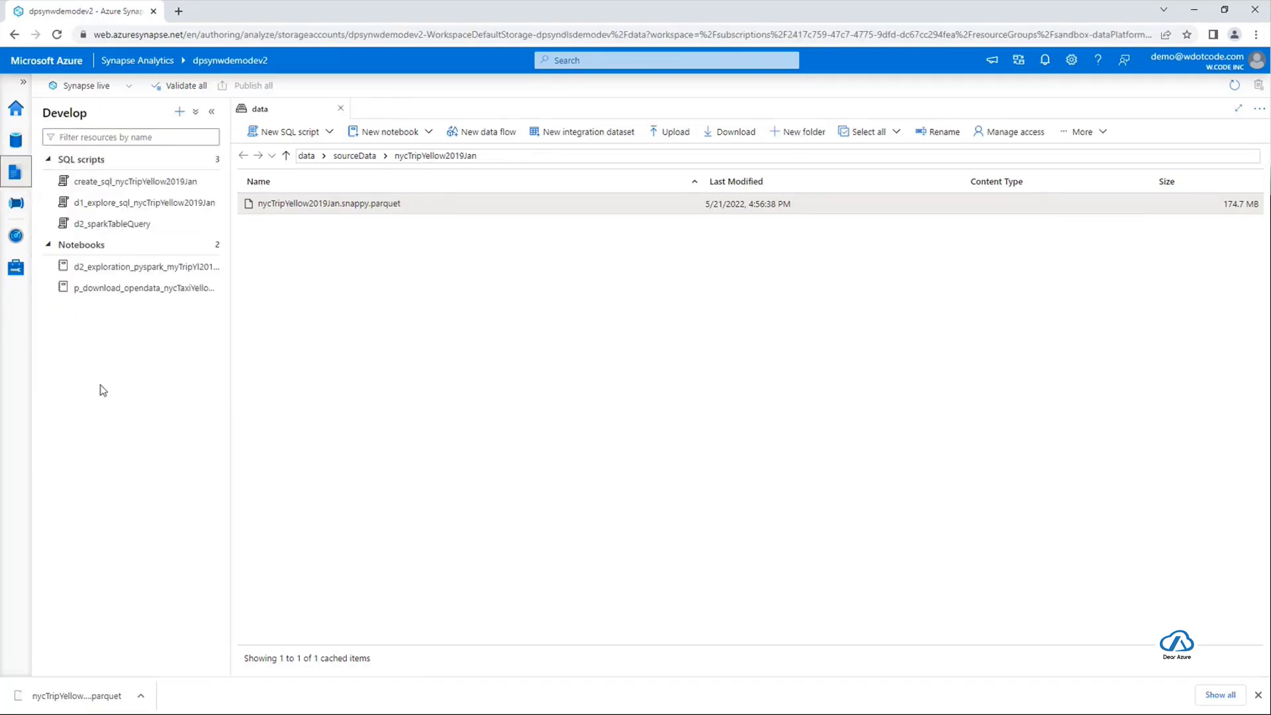
click(103, 225)
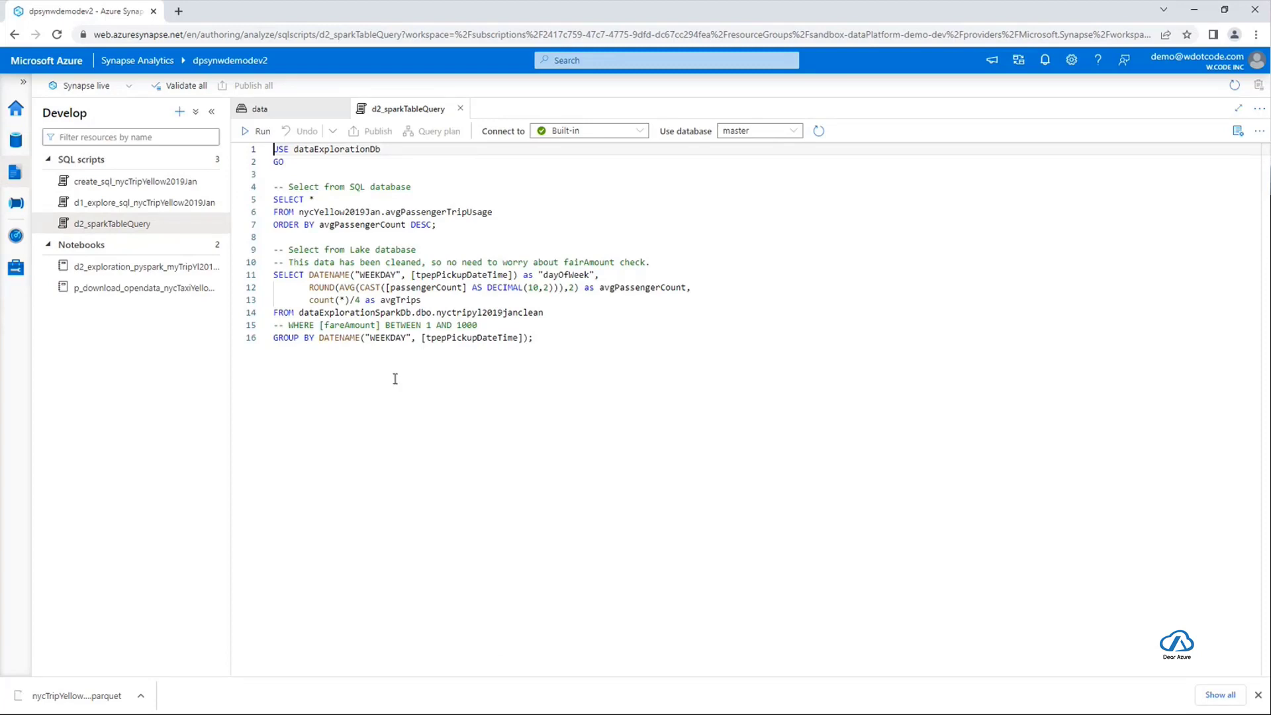
drag(285, 162, 271, 149)
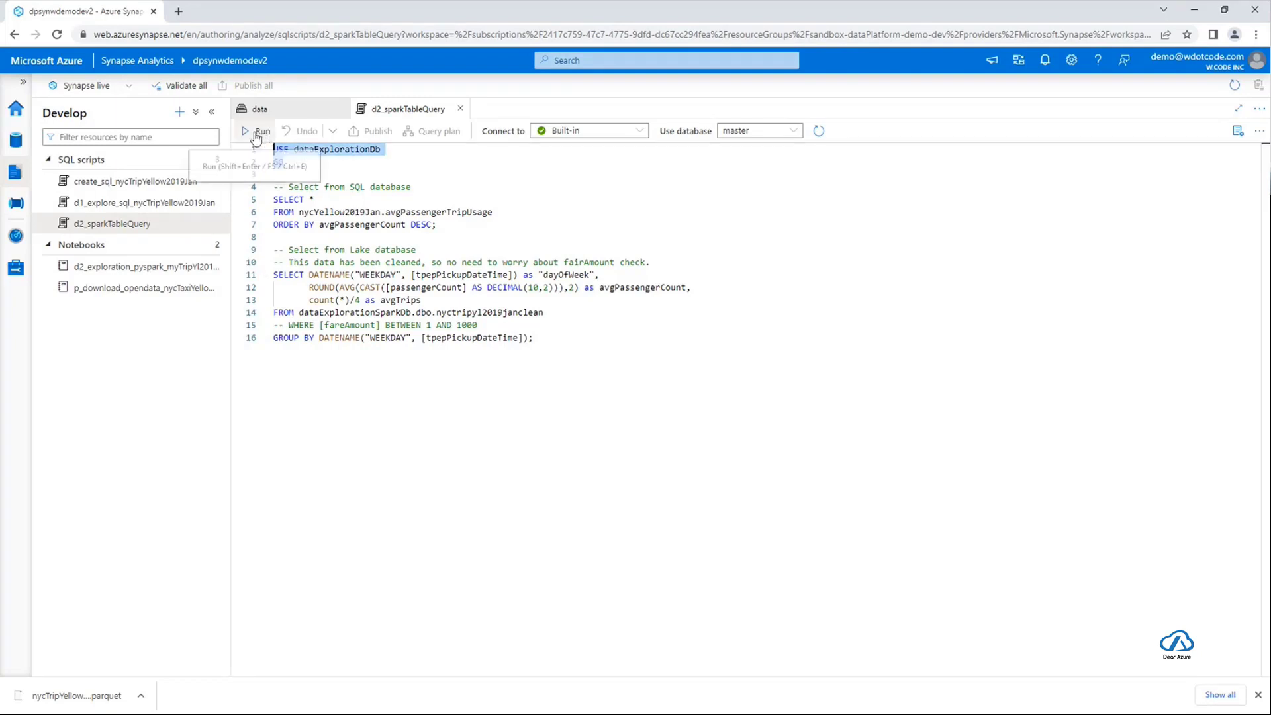
click(261, 132)
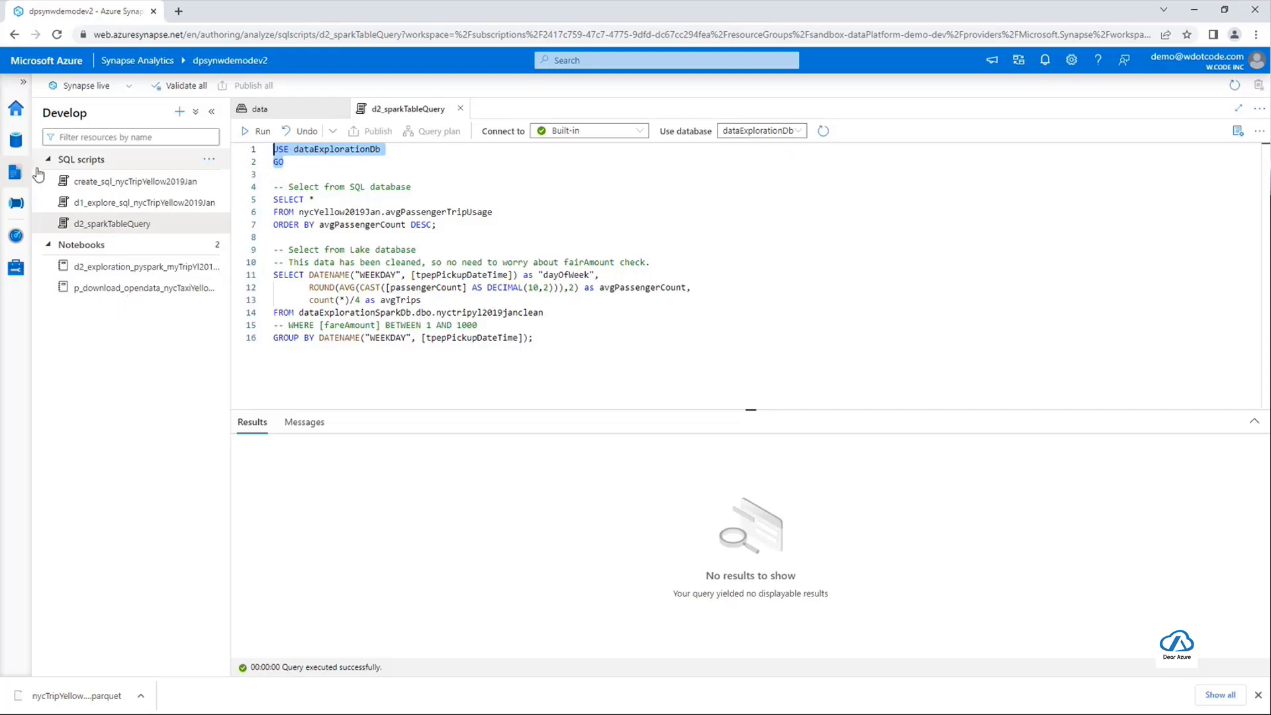
- Show the workspace databases beside the script and run only the SELECT on nycYellow2019Jan.avgPassengerTripUsage
click(16, 203)
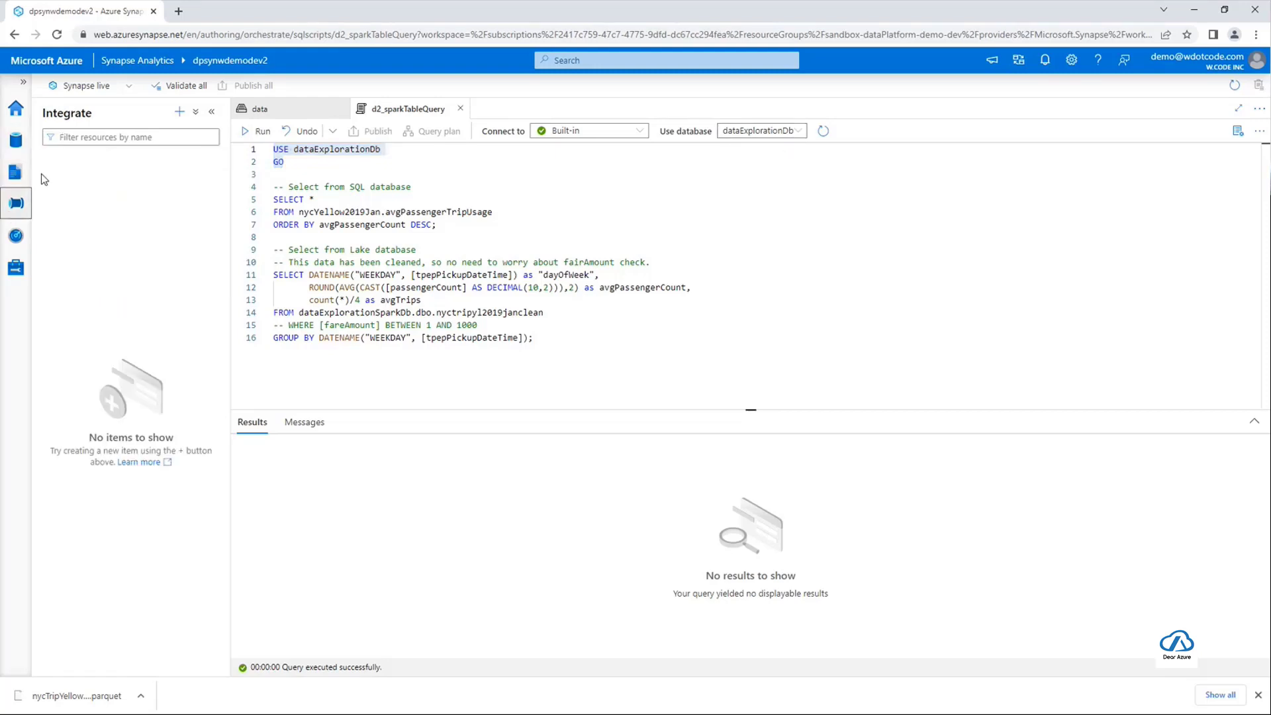
click(17, 151)
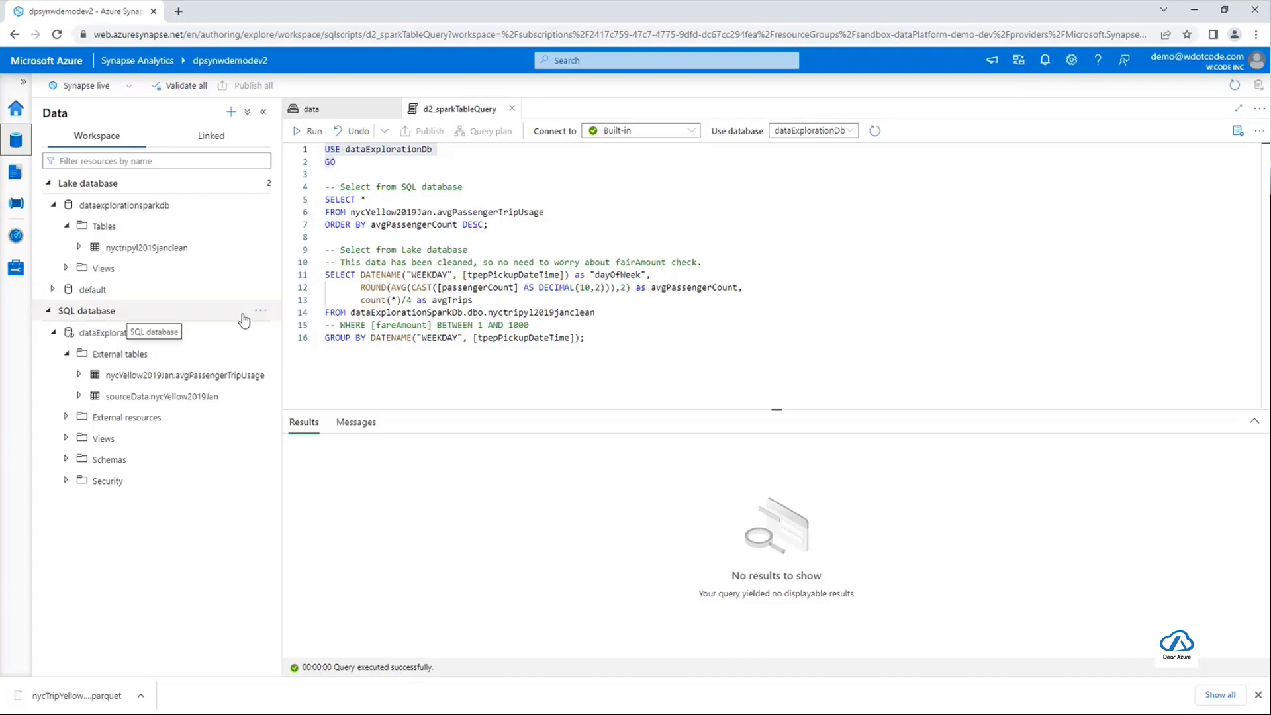
drag(522, 226, 325, 199)
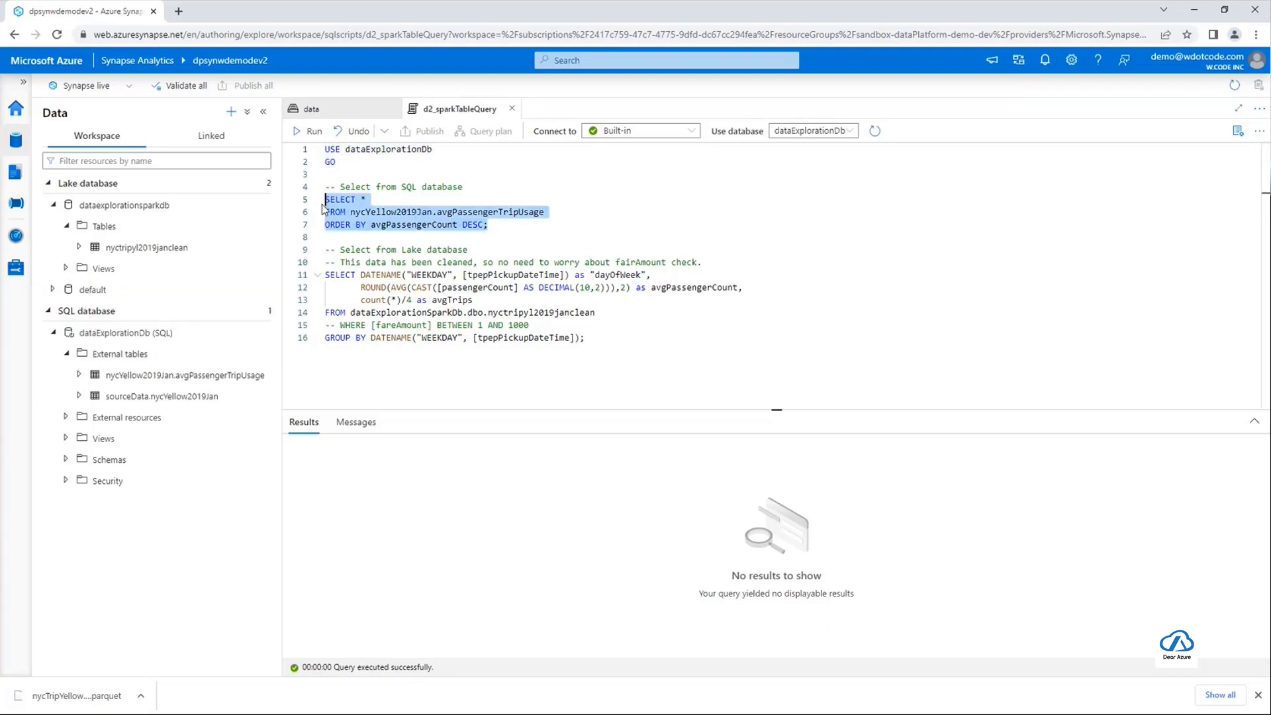
click(311, 131)
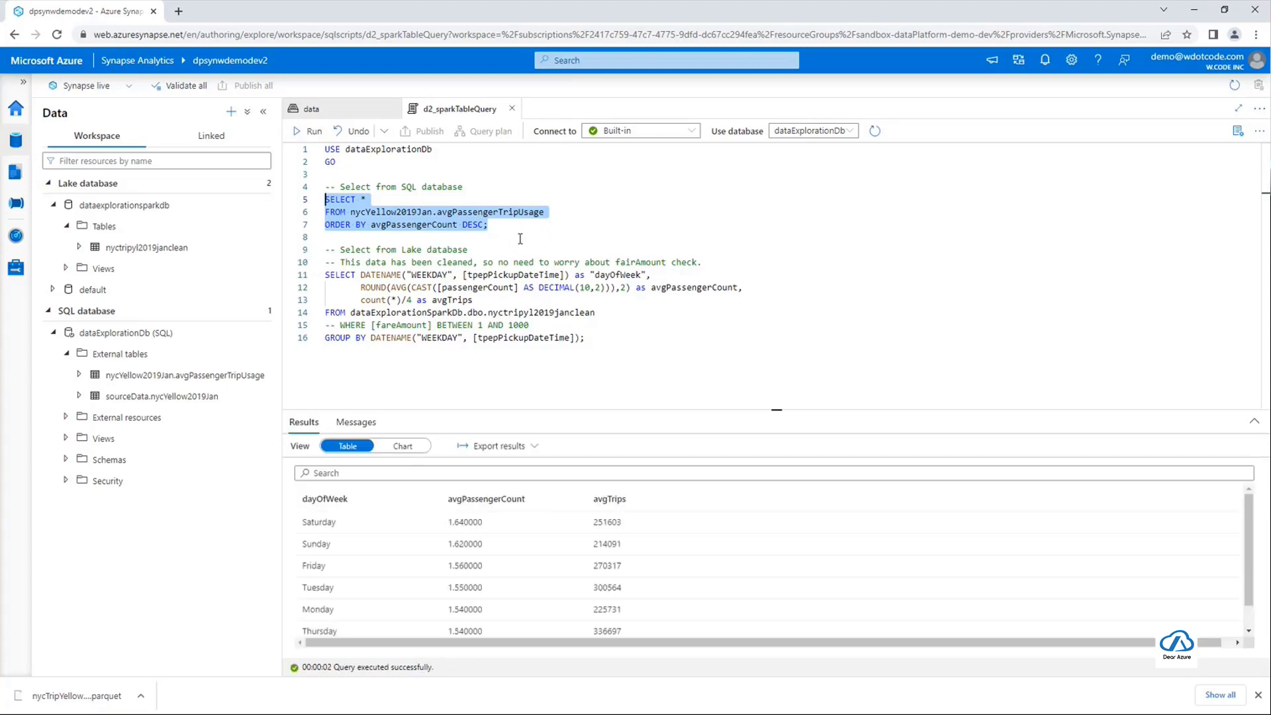
- Run only the weekday aggregation query on the lake table dataExplorationSparkDb.dbo.nyctripyl2019janclean
drag(608, 343, 325, 275)
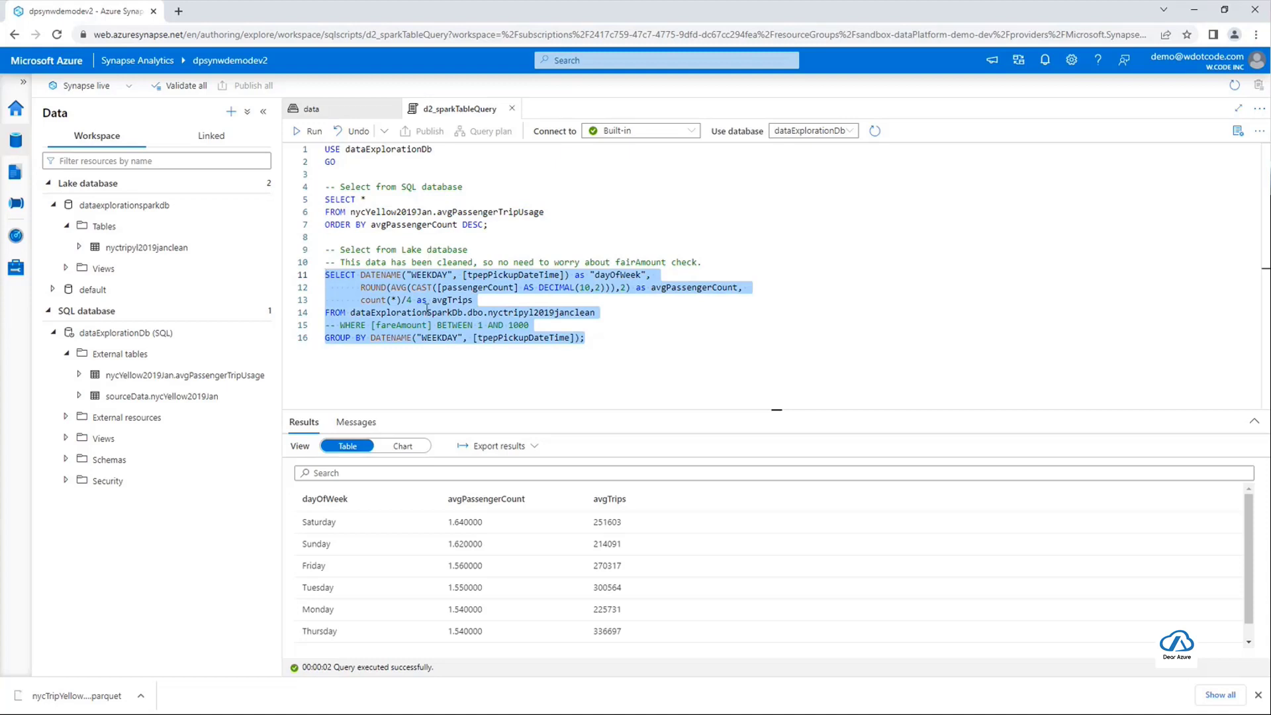
double_click(427, 313)
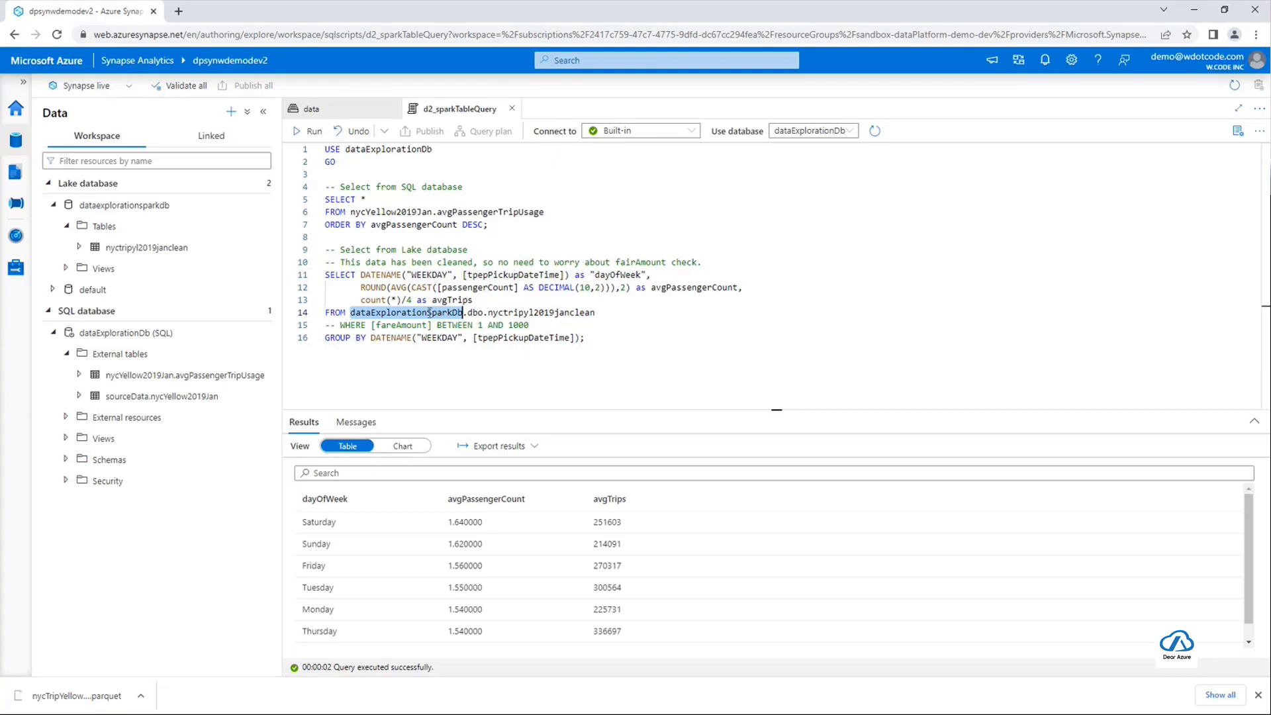
drag(592, 338, 325, 275)
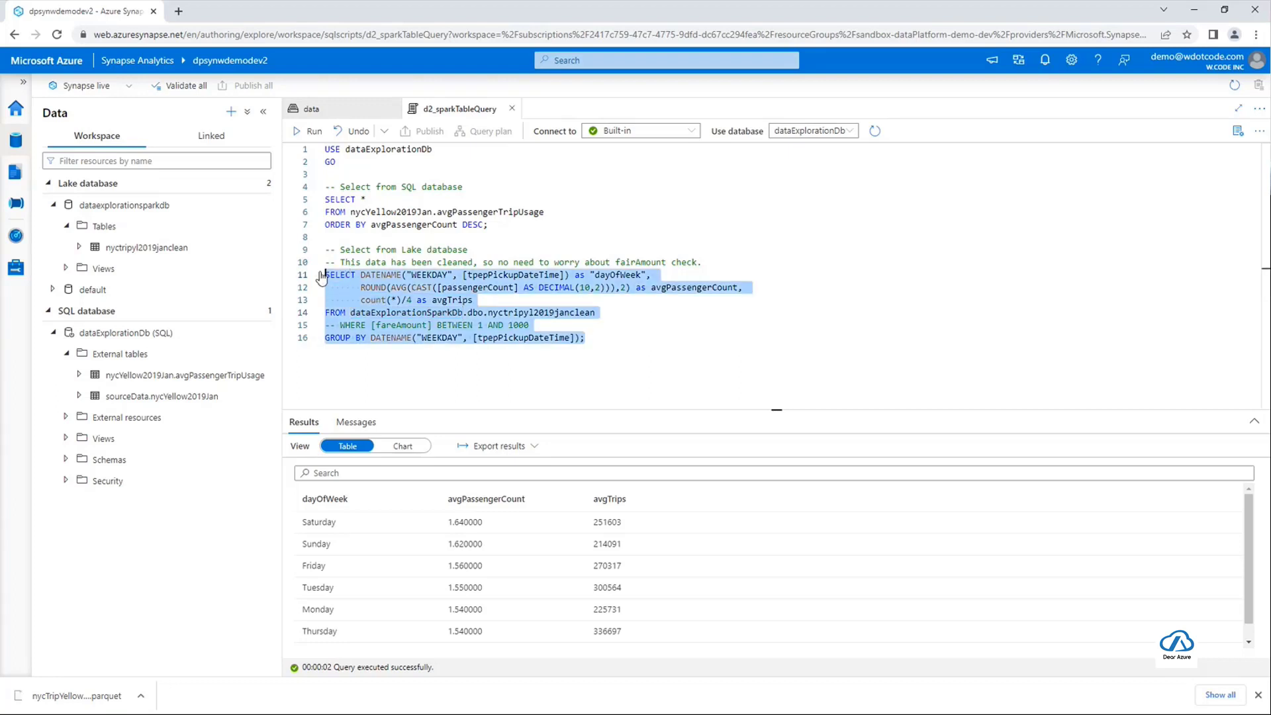
click(299, 132)
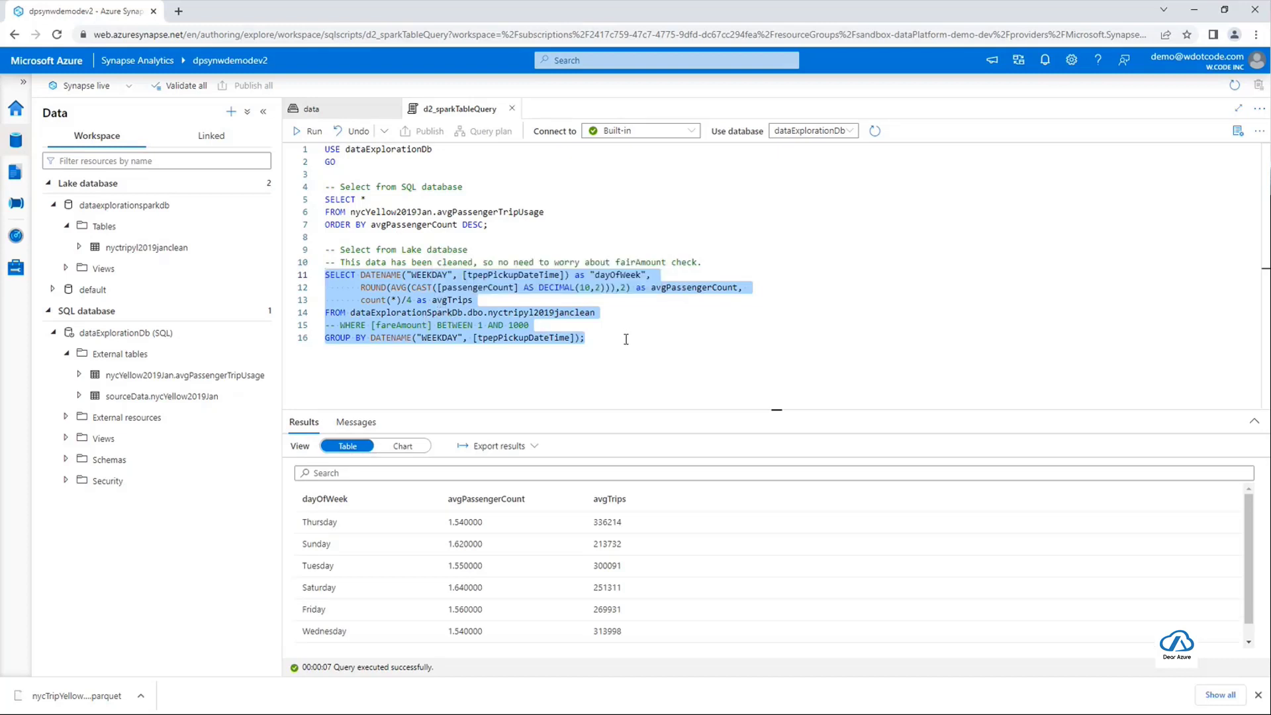
mouse_move(389, 214)
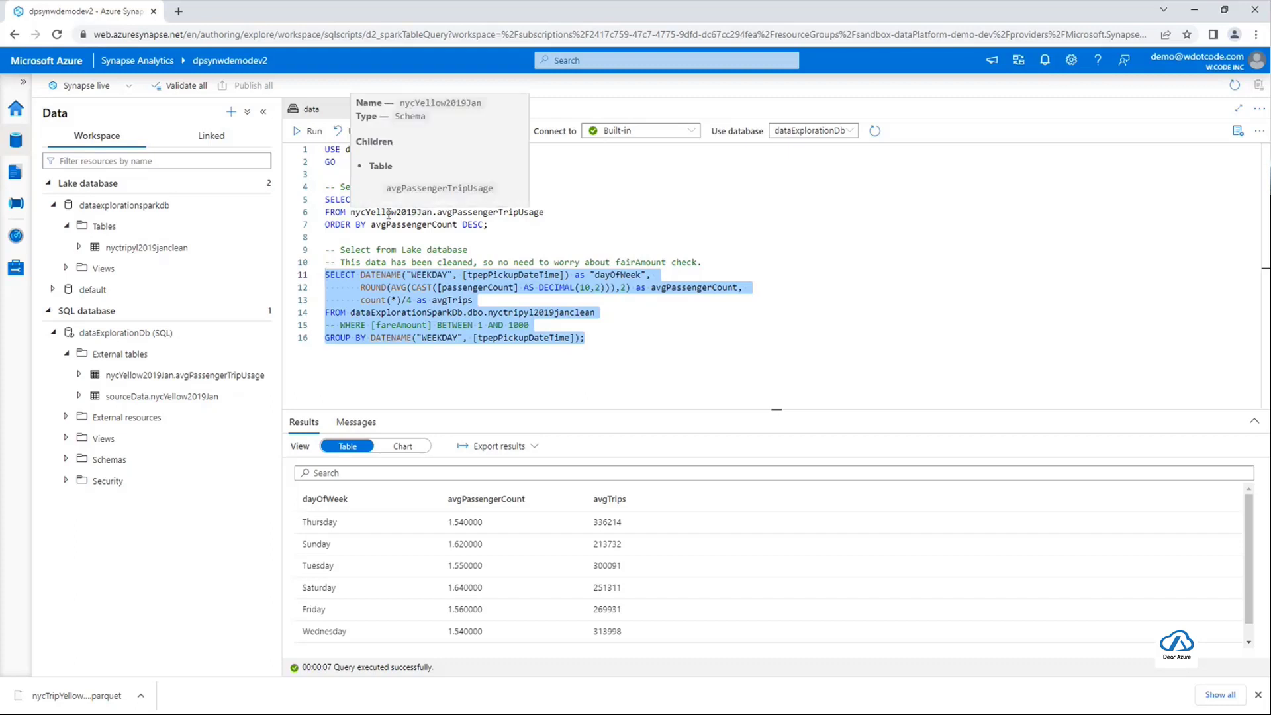
- Show the weekday query results as a line chart with dayOfWeek as the category column
click(663, 338)
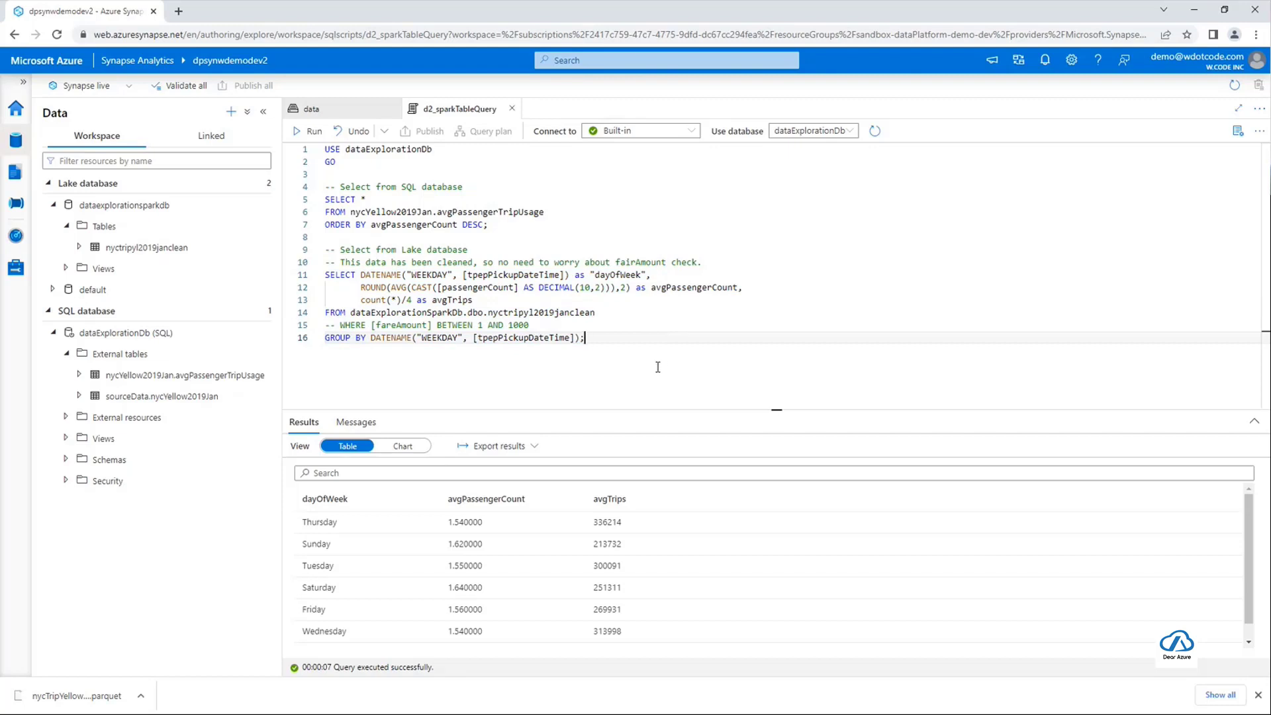
click(421, 448)
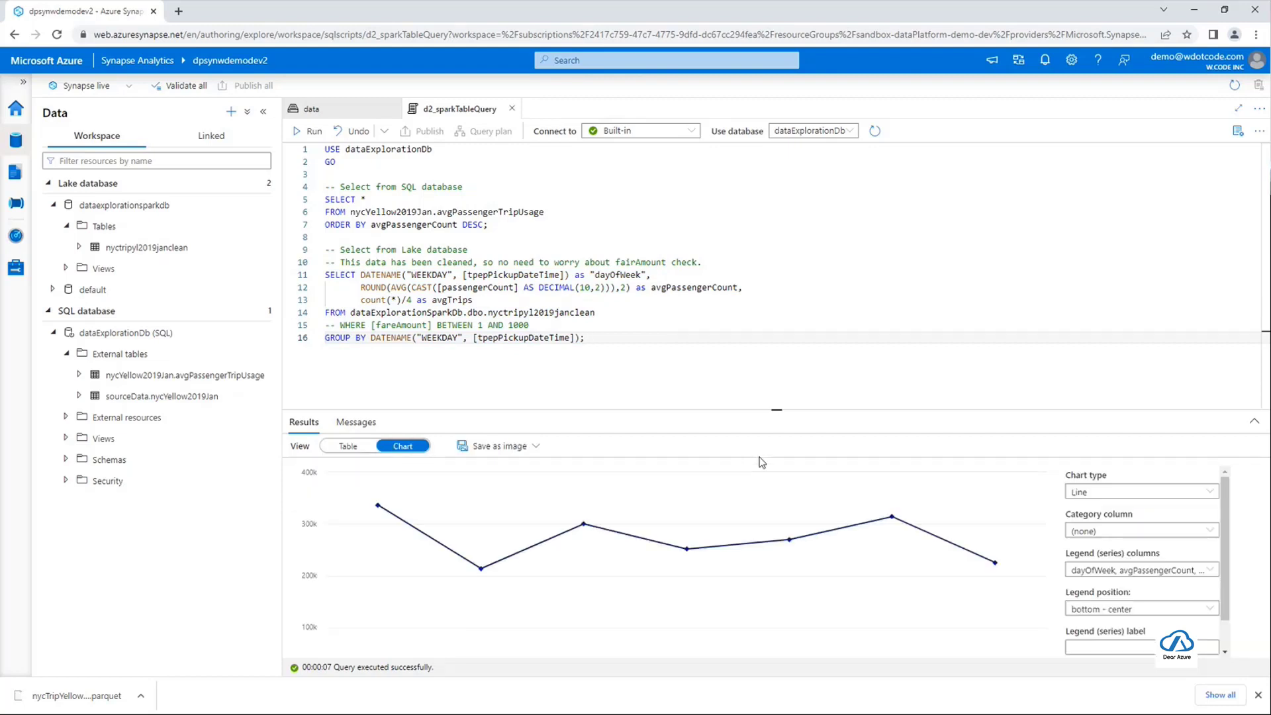
click(1097, 532)
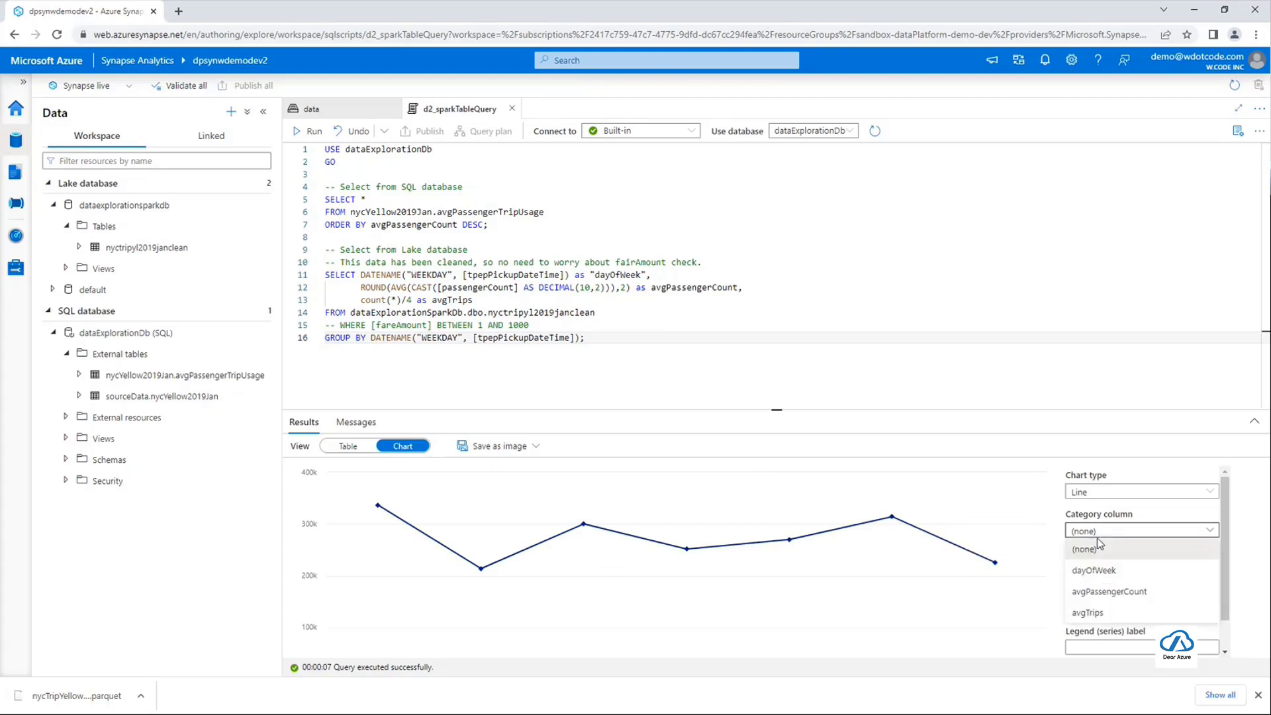
click(1099, 572)
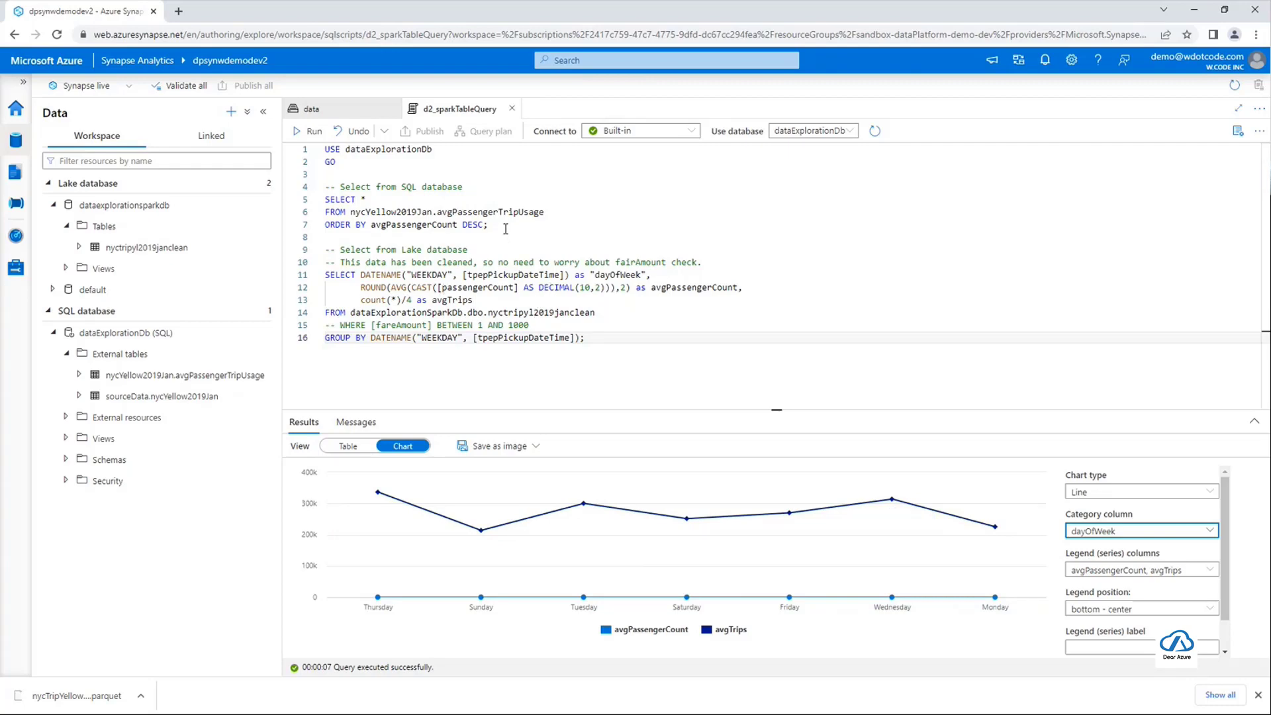
- Compare the SQL database query on avgPassengerTripUsage with the lake database query on nyctripyl2019janclean
drag(503, 229, 325, 199)
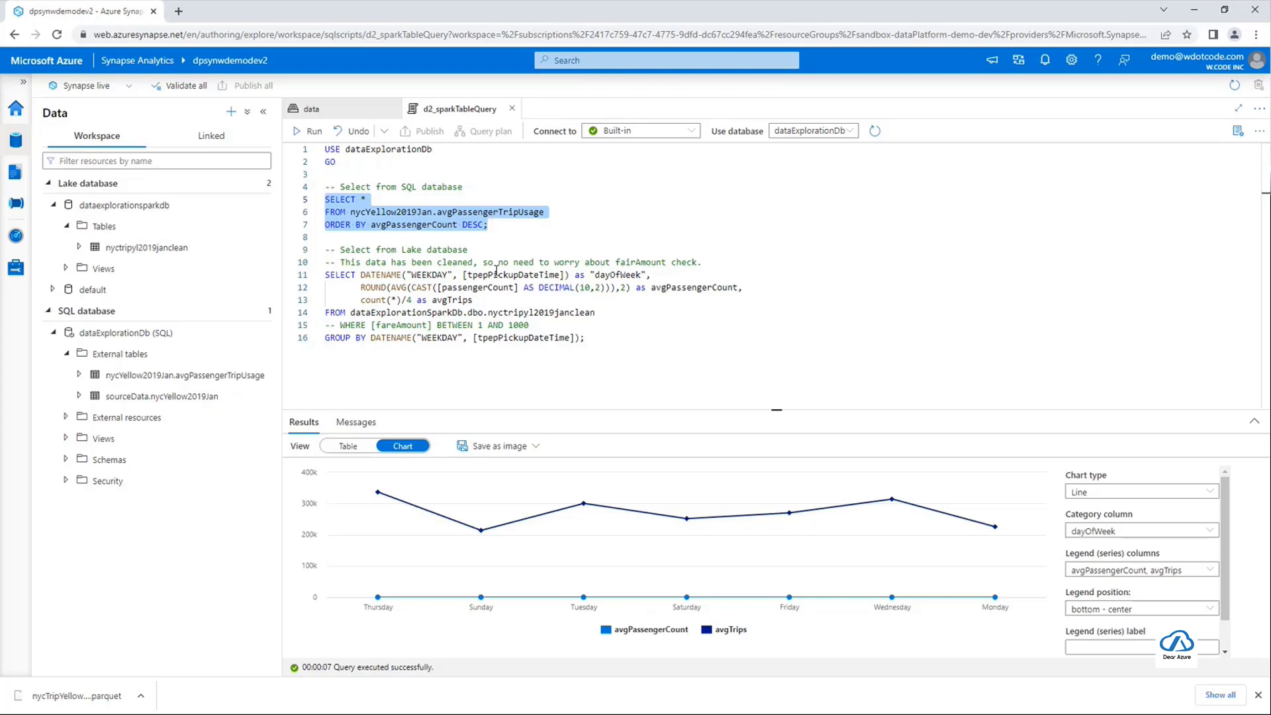
drag(589, 338, 325, 274)
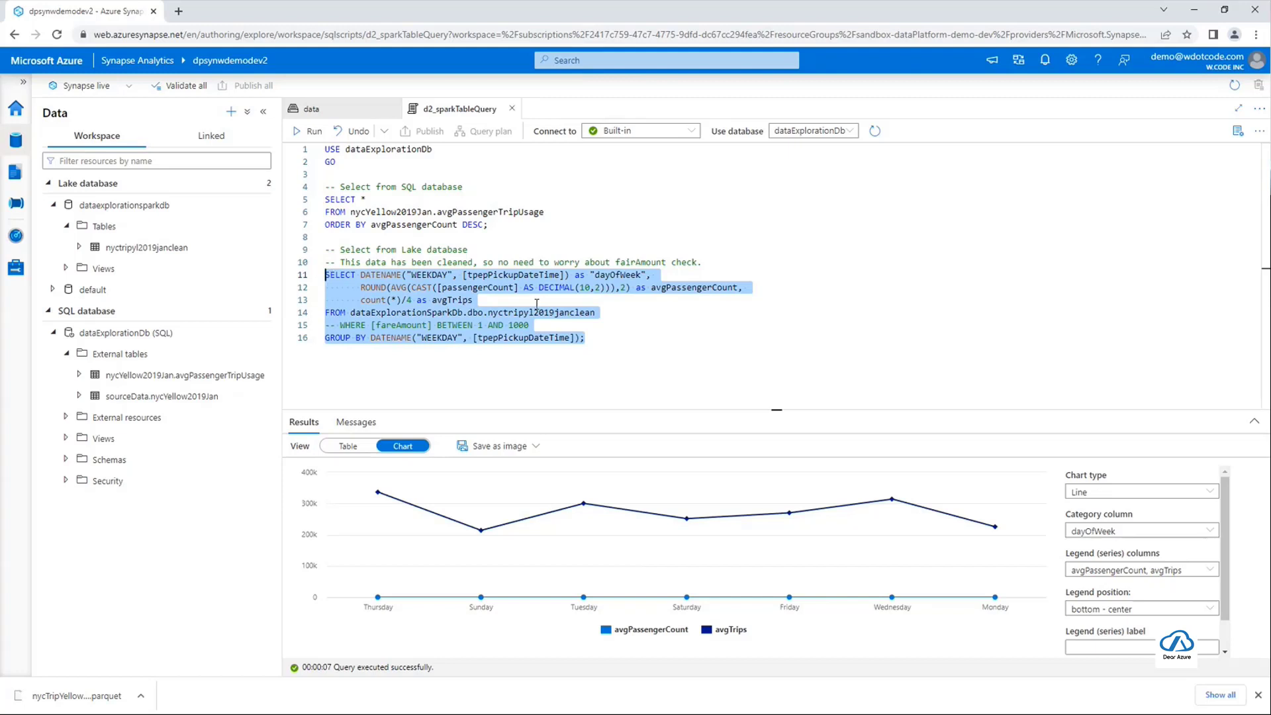
- Inspect the avgTrips and avgPassengerCount data points for individual weekdays in the line chart
key(alt+Tab)
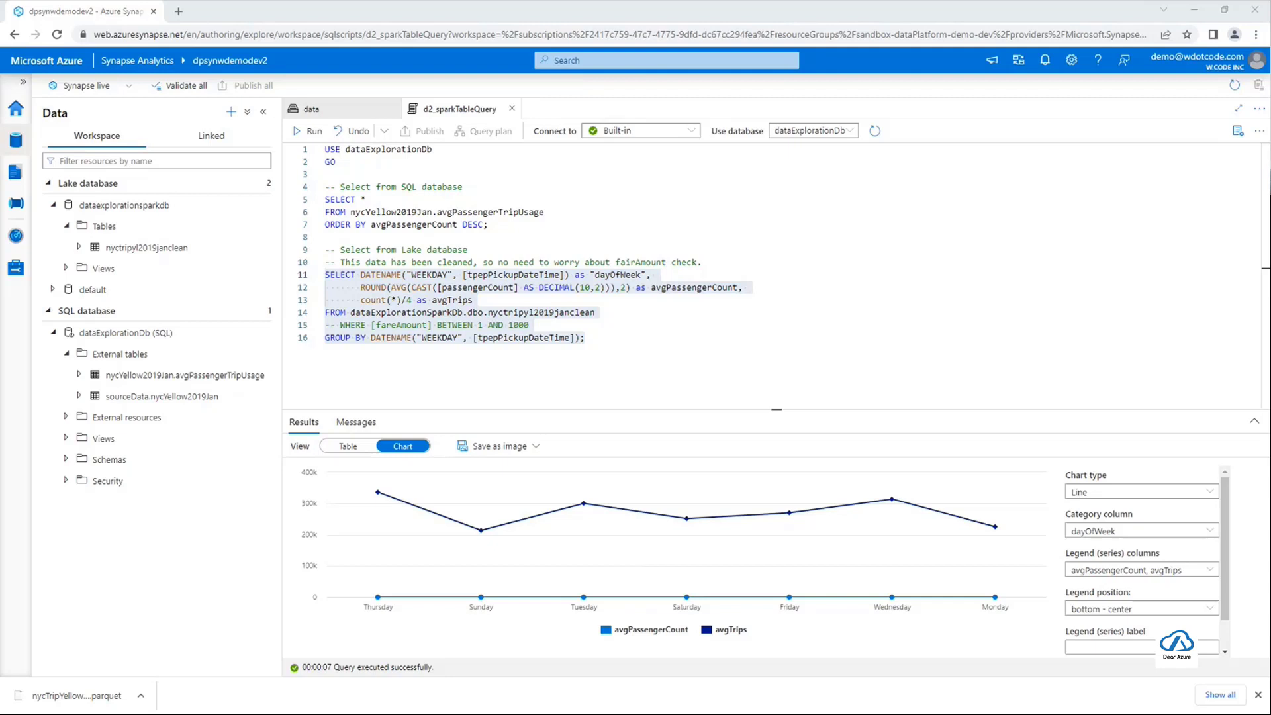
click(636, 324)
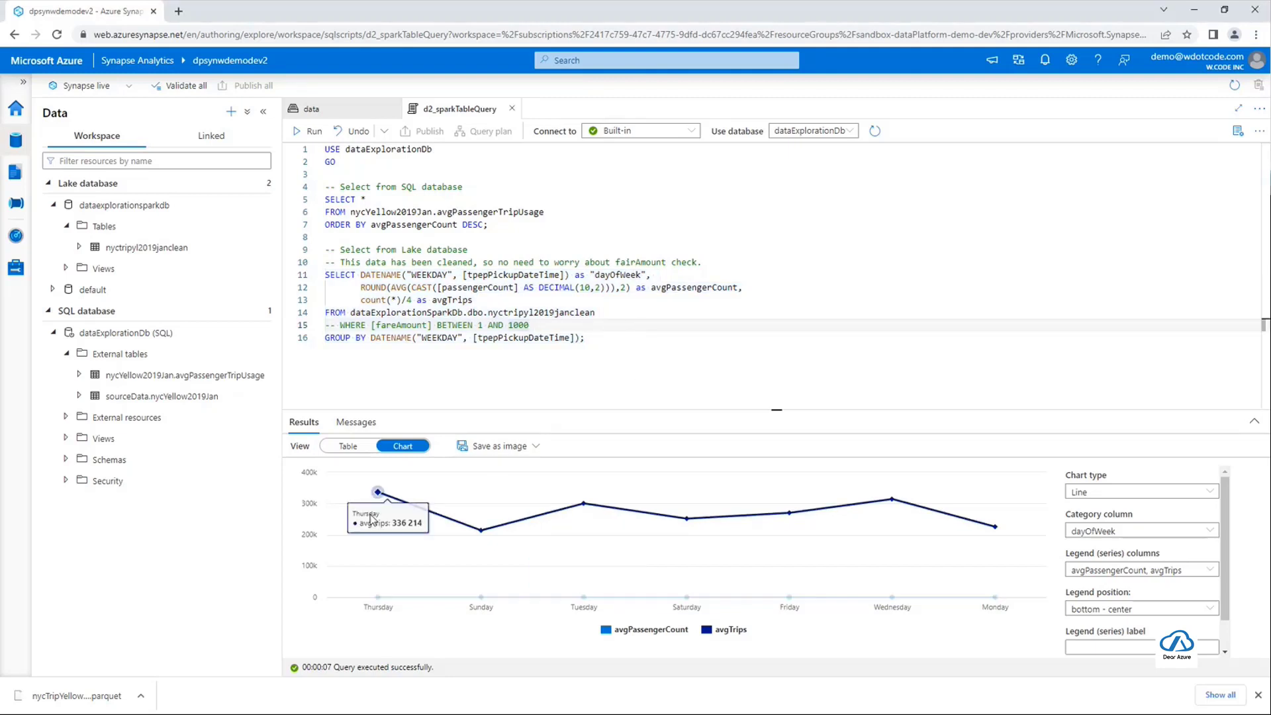
mouse_move(375, 513)
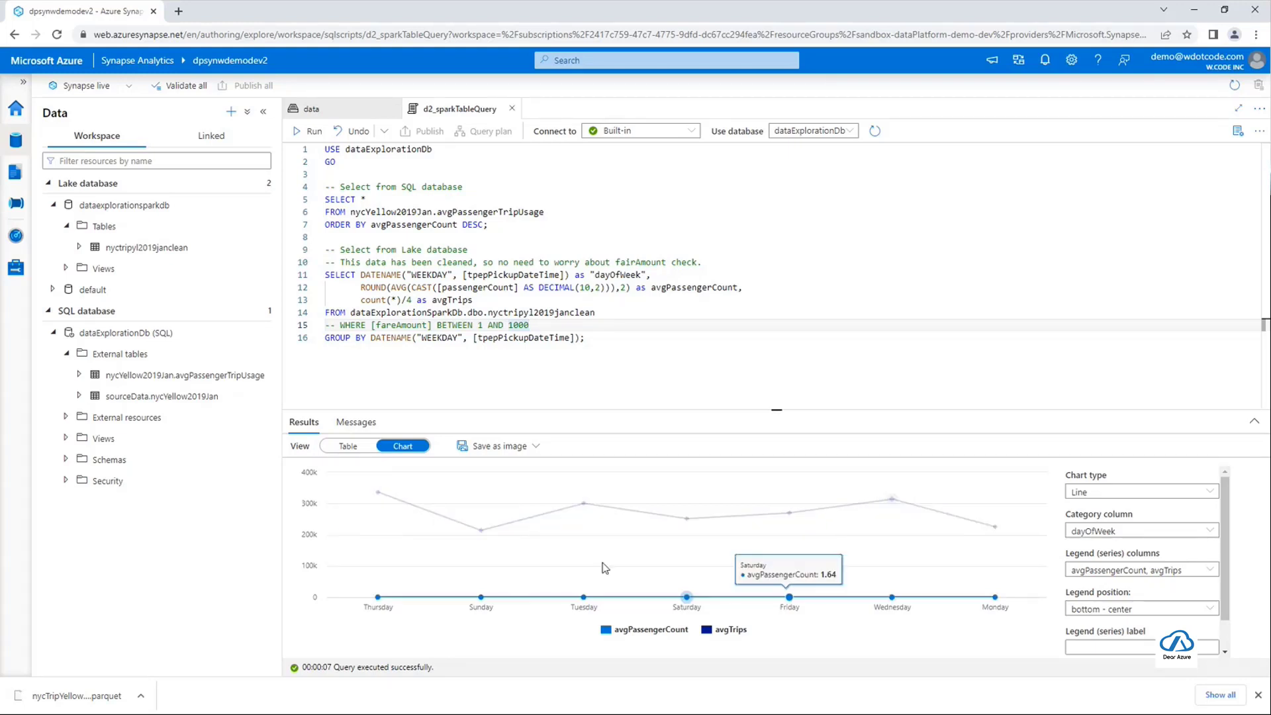
mouse_move(575, 511)
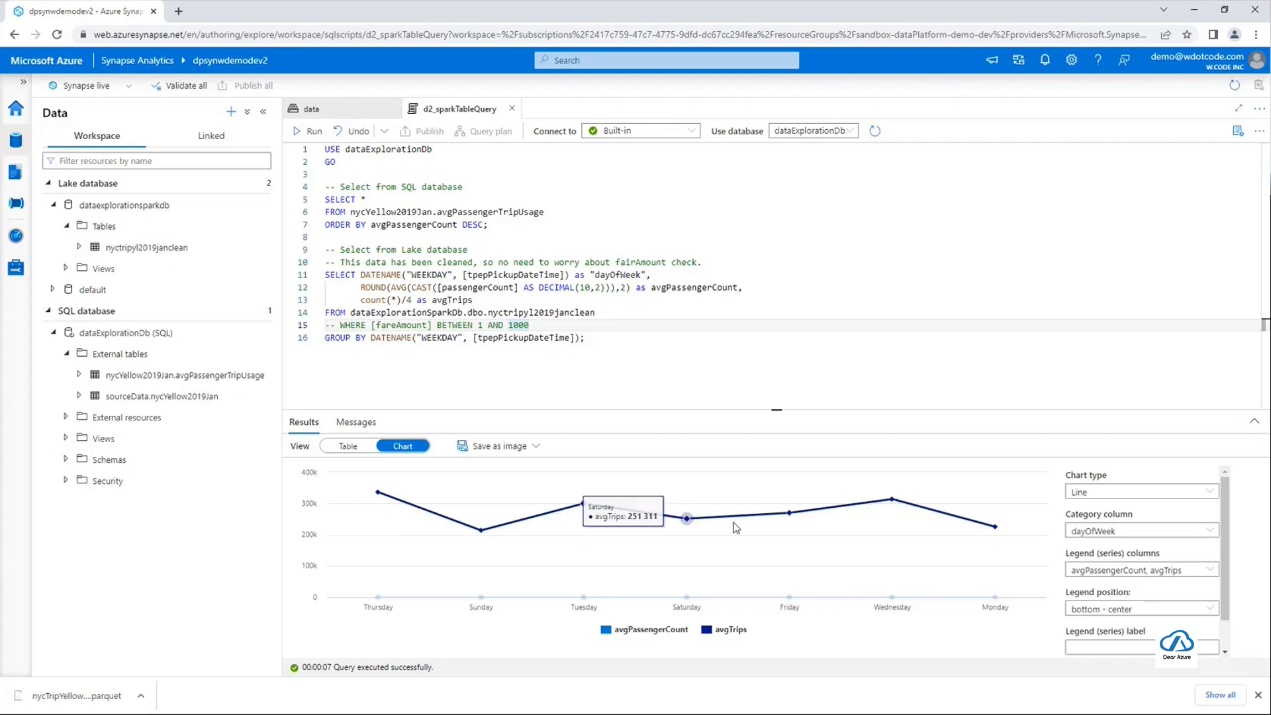
mouse_move(490, 533)
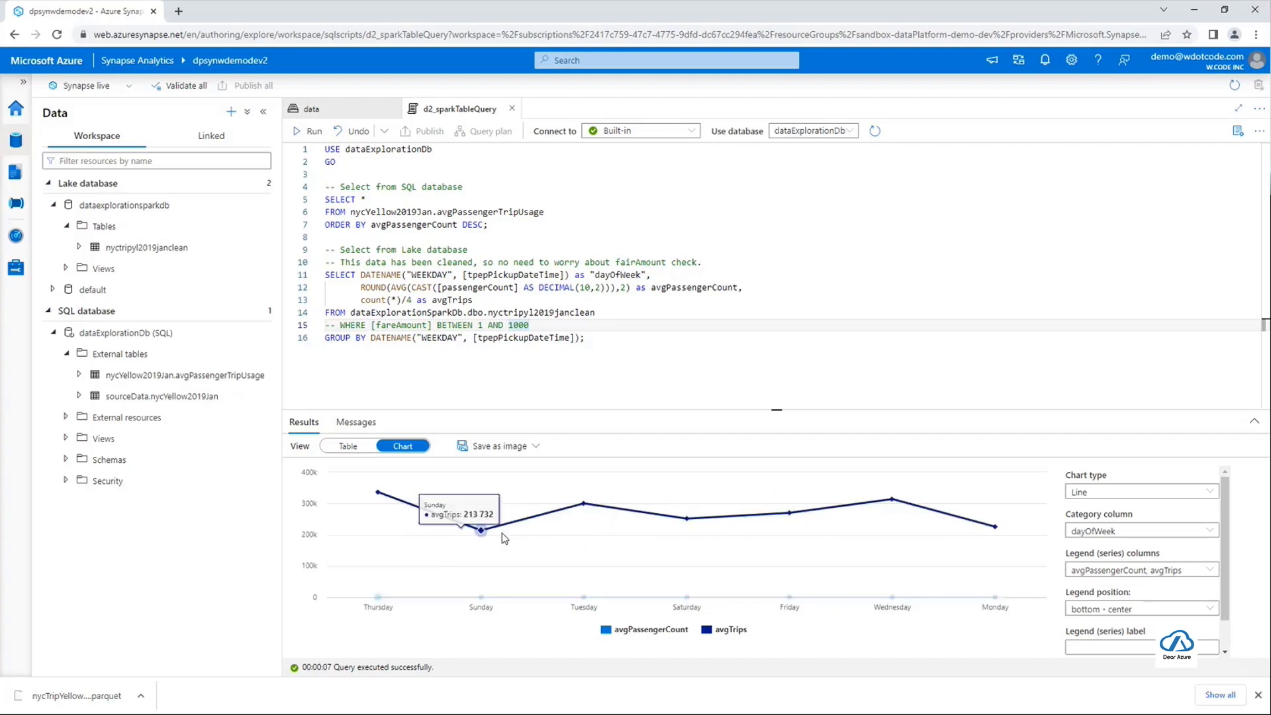
mouse_move(891, 500)
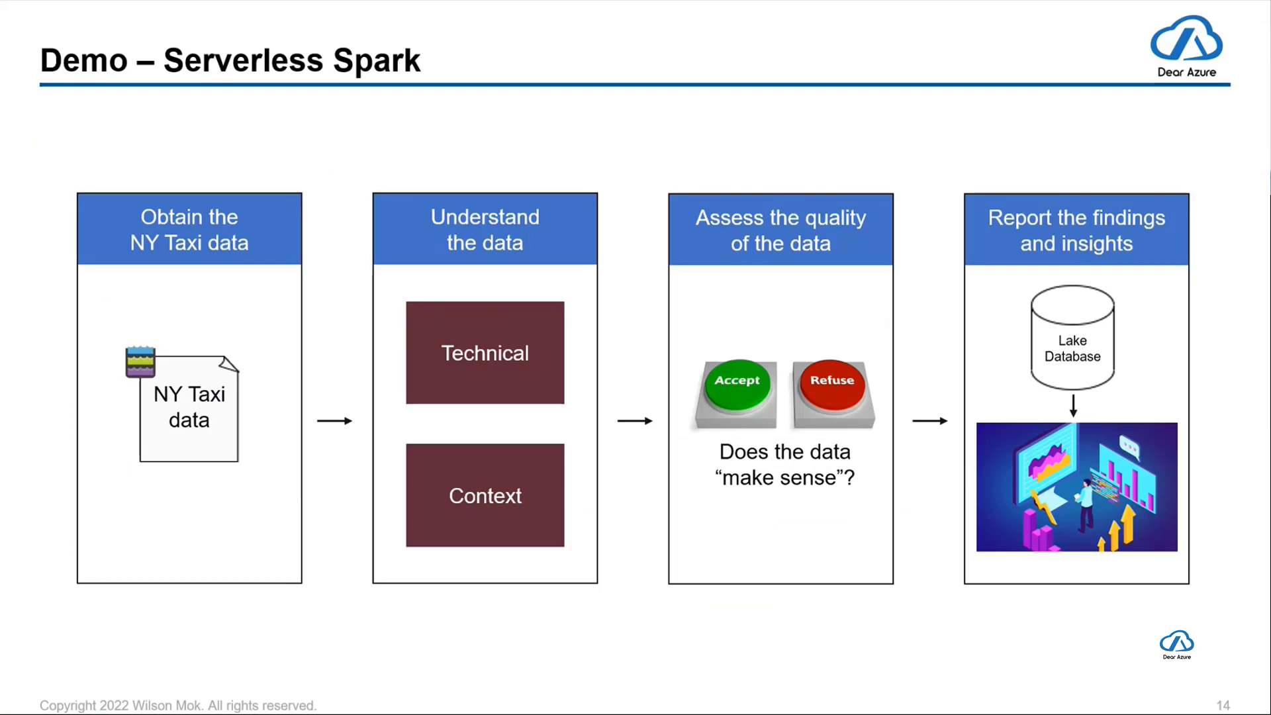
key(Right)
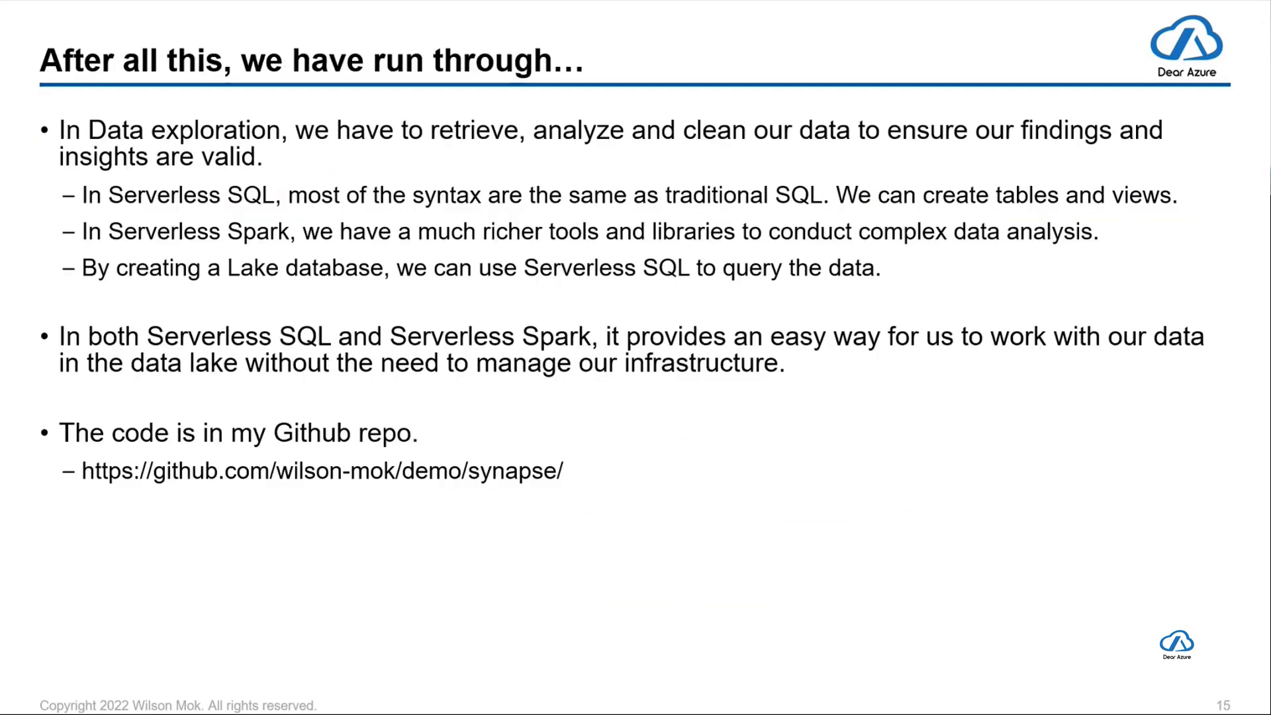
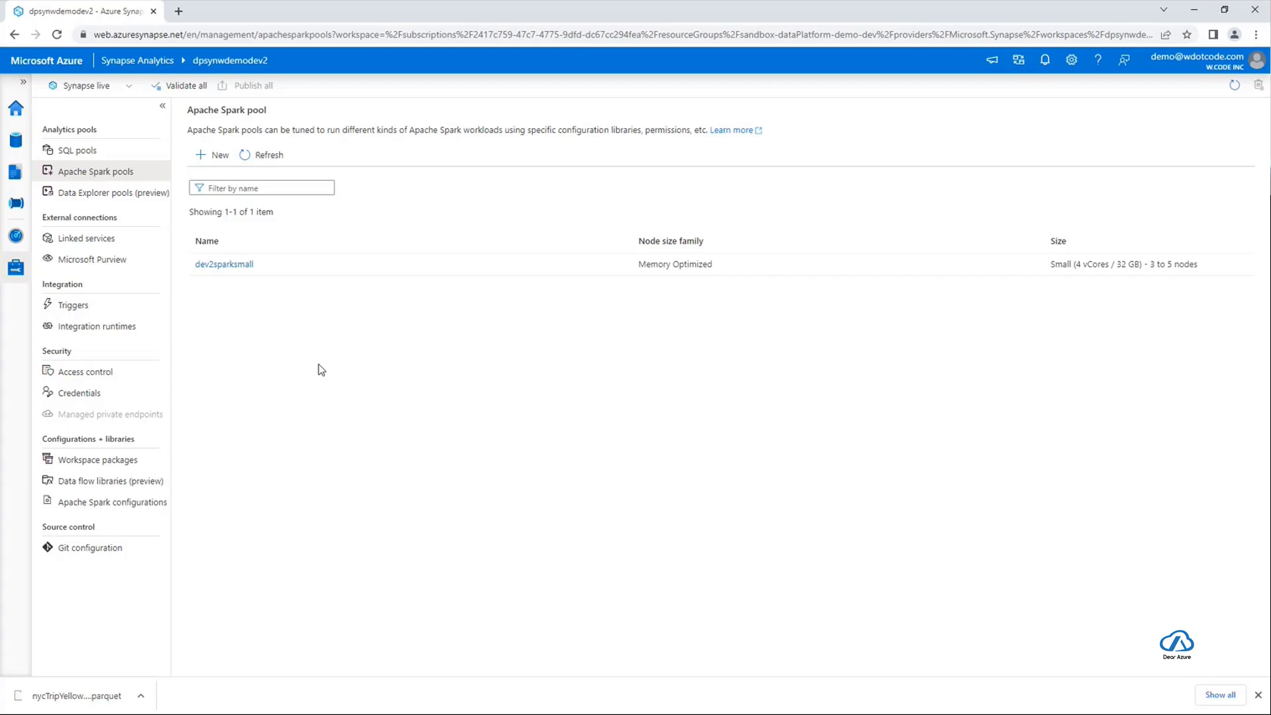
- Open the form for a new Apache Spark pool and check the node size and node size family options, keeping Memory Optimized
click(197, 157)
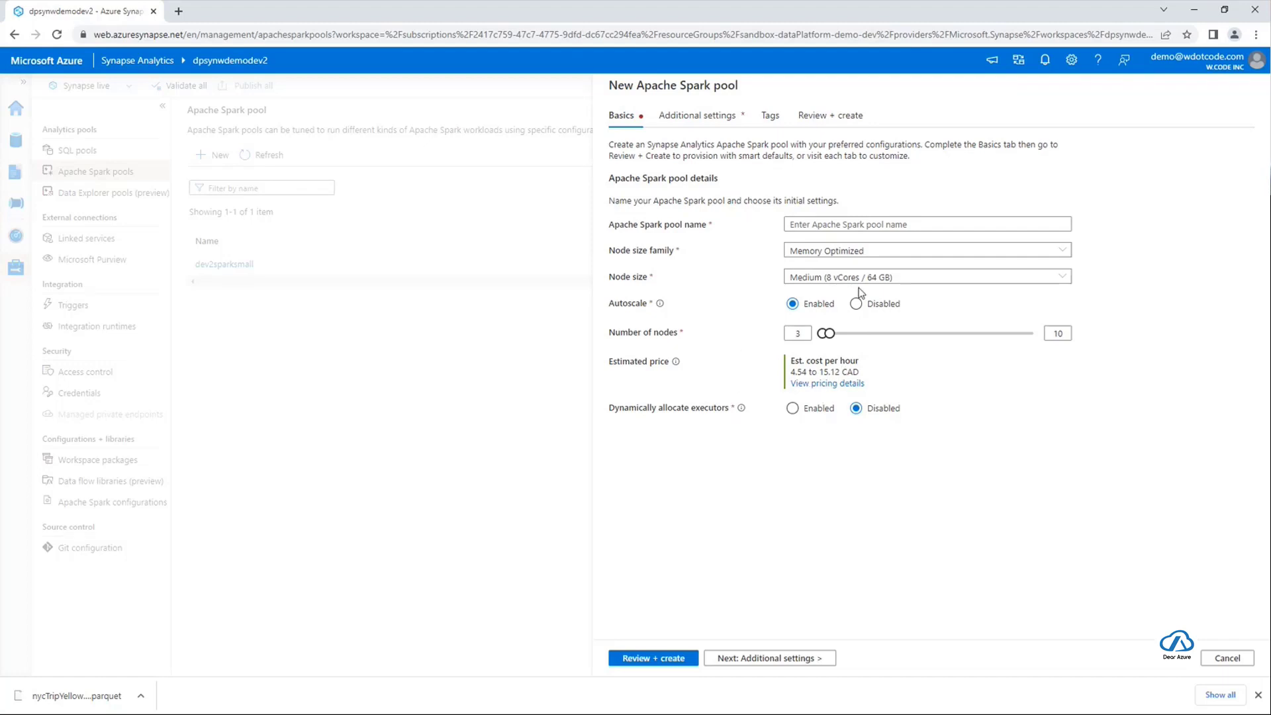
click(860, 278)
click(860, 278)
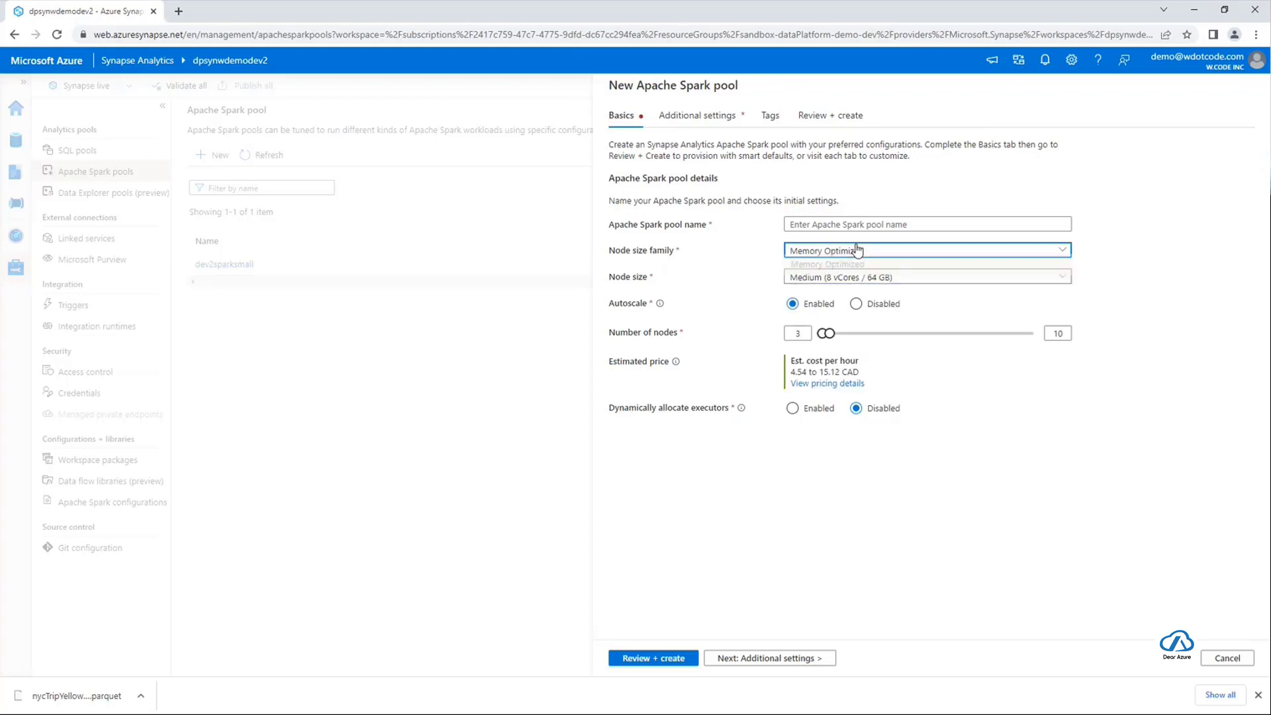
click(858, 250)
click(857, 250)
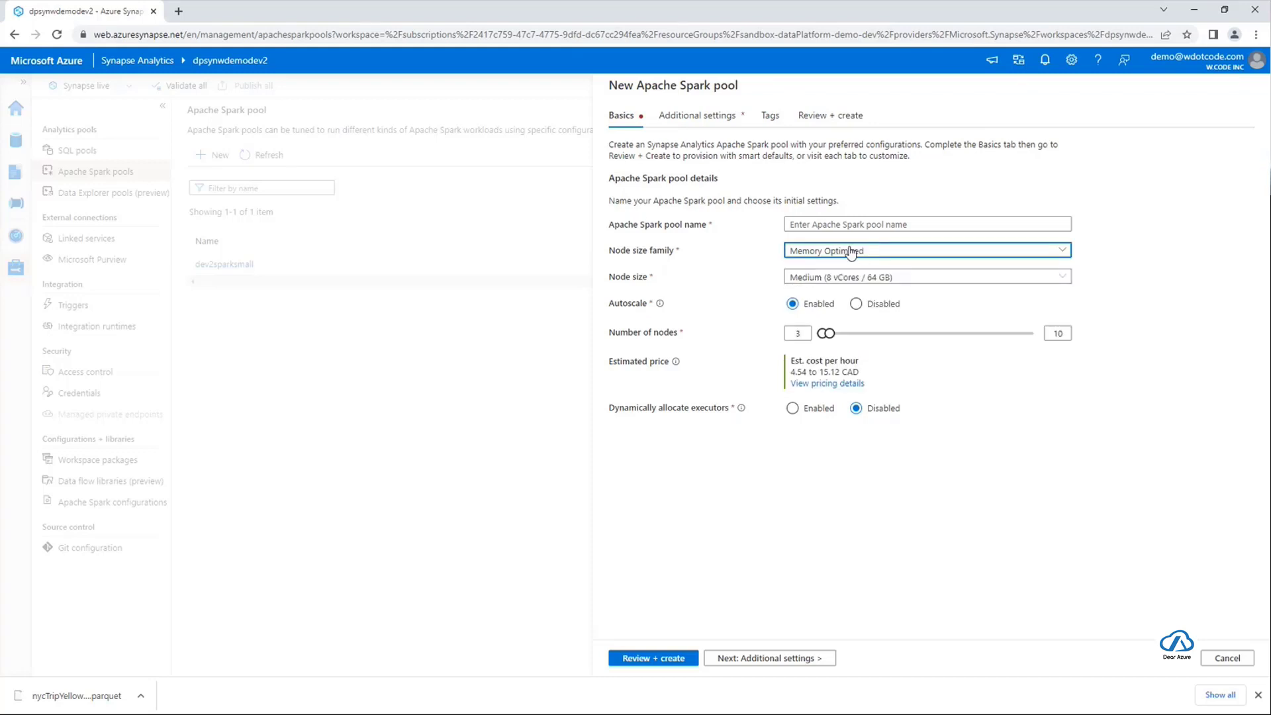
click(851, 252)
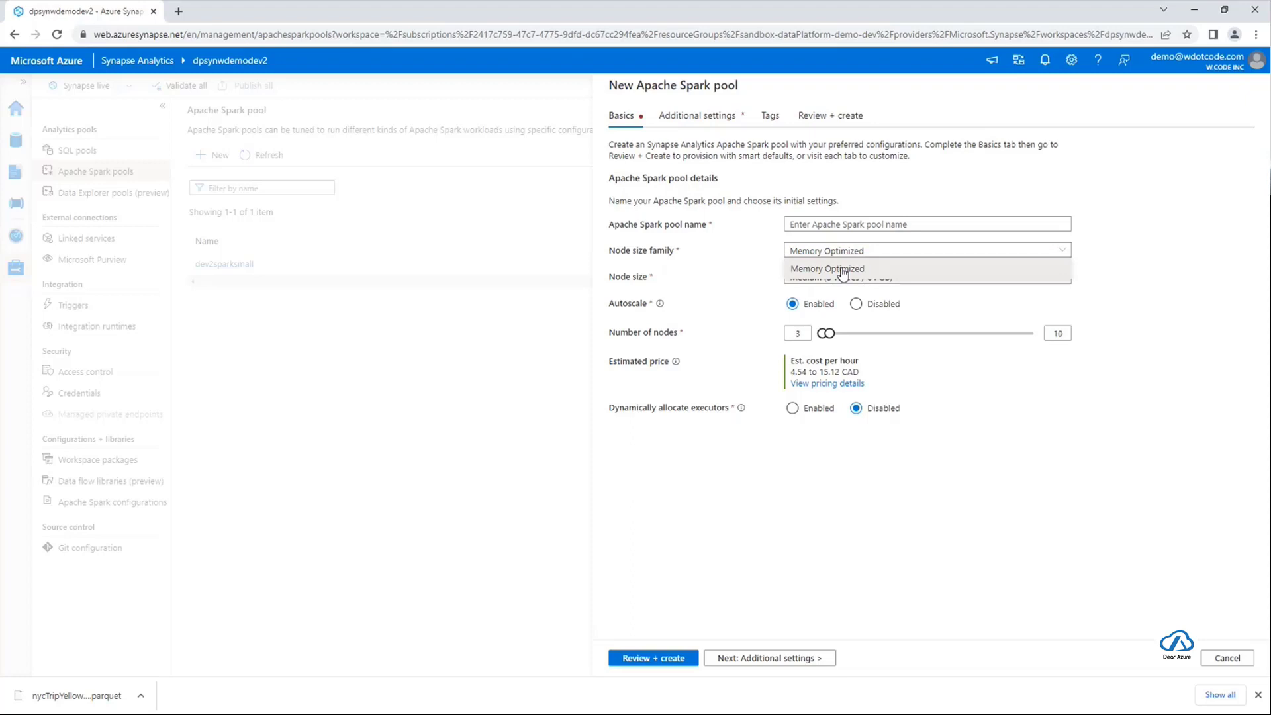
click(843, 268)
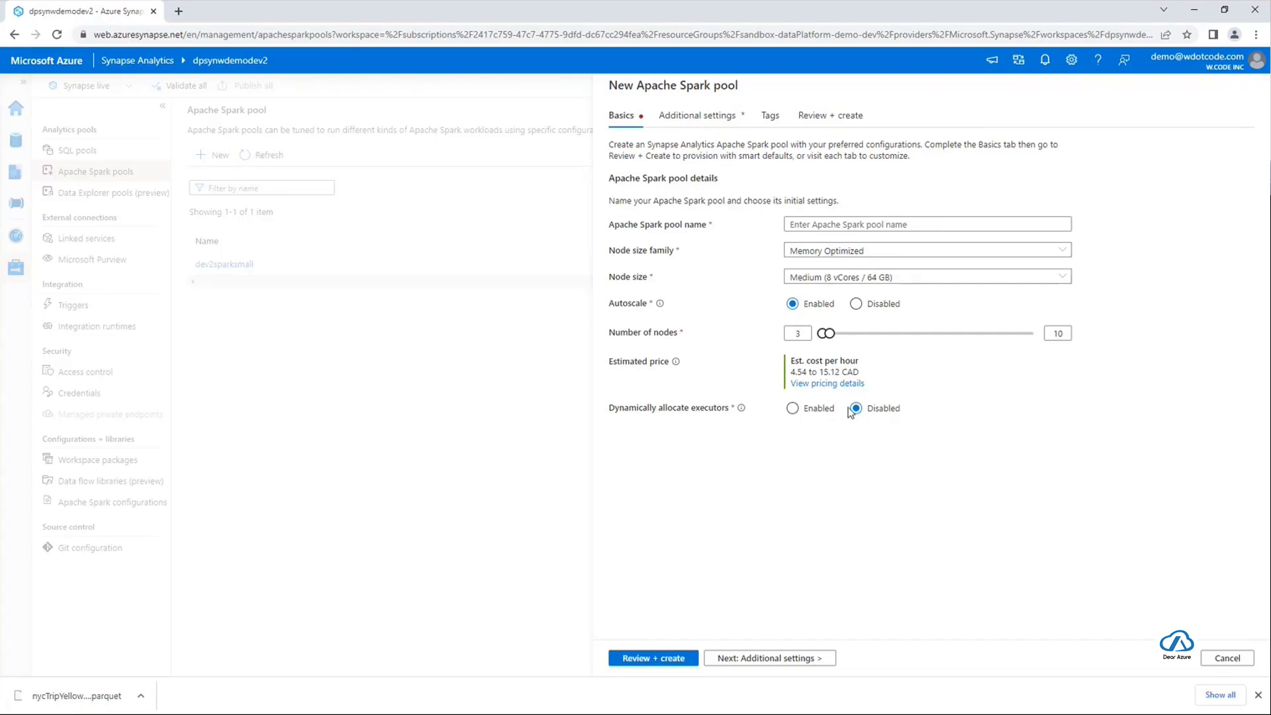
- Examine the new Spark pool's estimated hourly cost and cancel the pool creation
drag(796, 371, 881, 376)
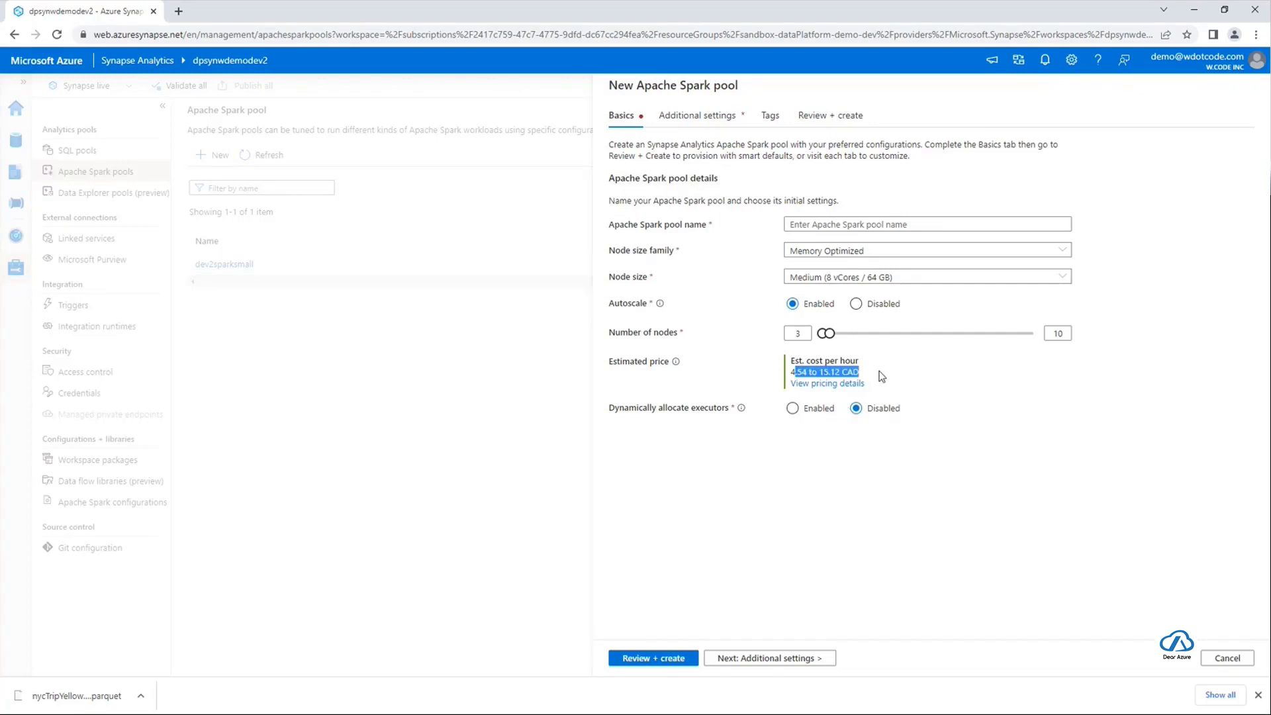
click(881, 376)
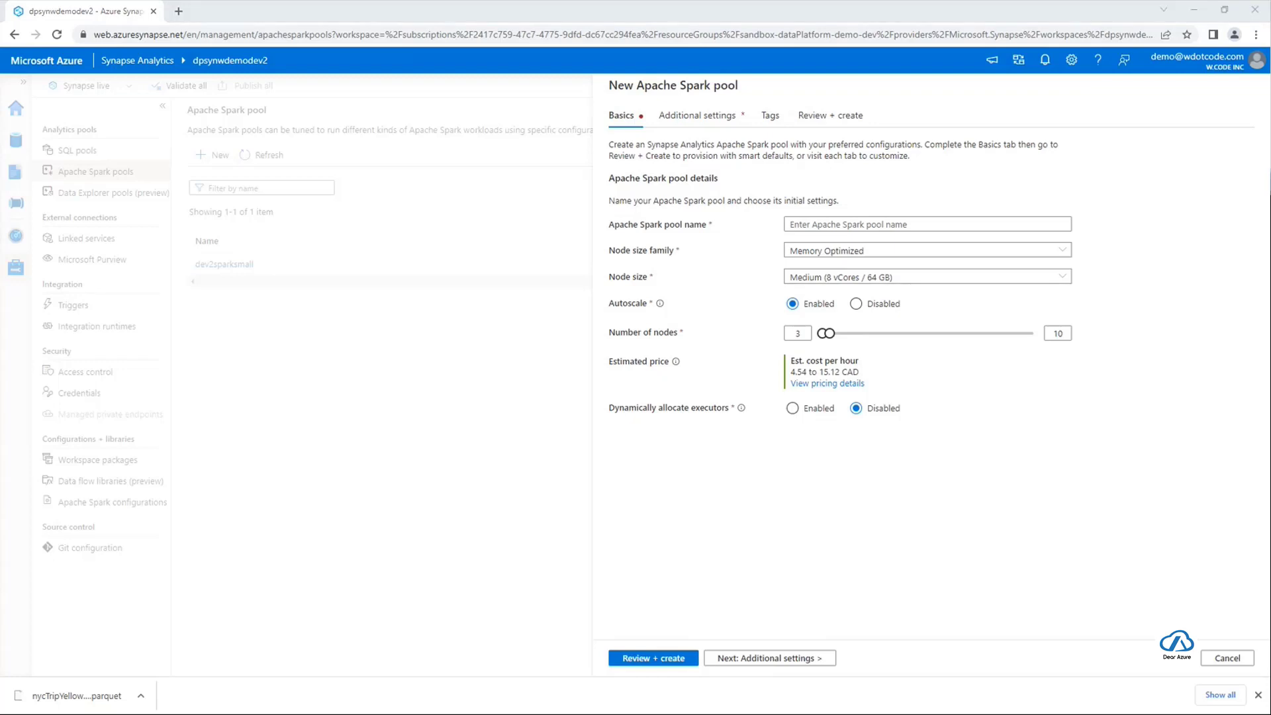
click(892, 507)
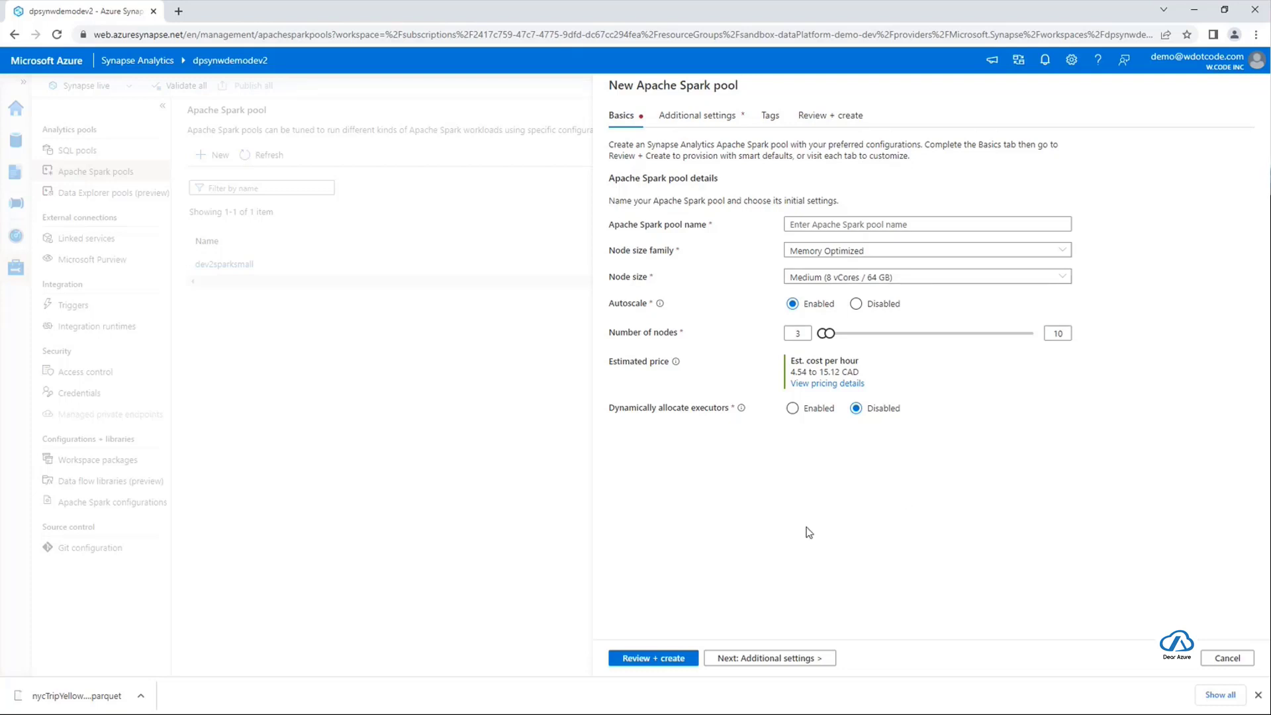
mouse_move(635, 86)
mouse_down()
mouse_move(746, 83)
mouse_move(610, 86)
mouse_up()
click(779, 90)
click(610, 86)
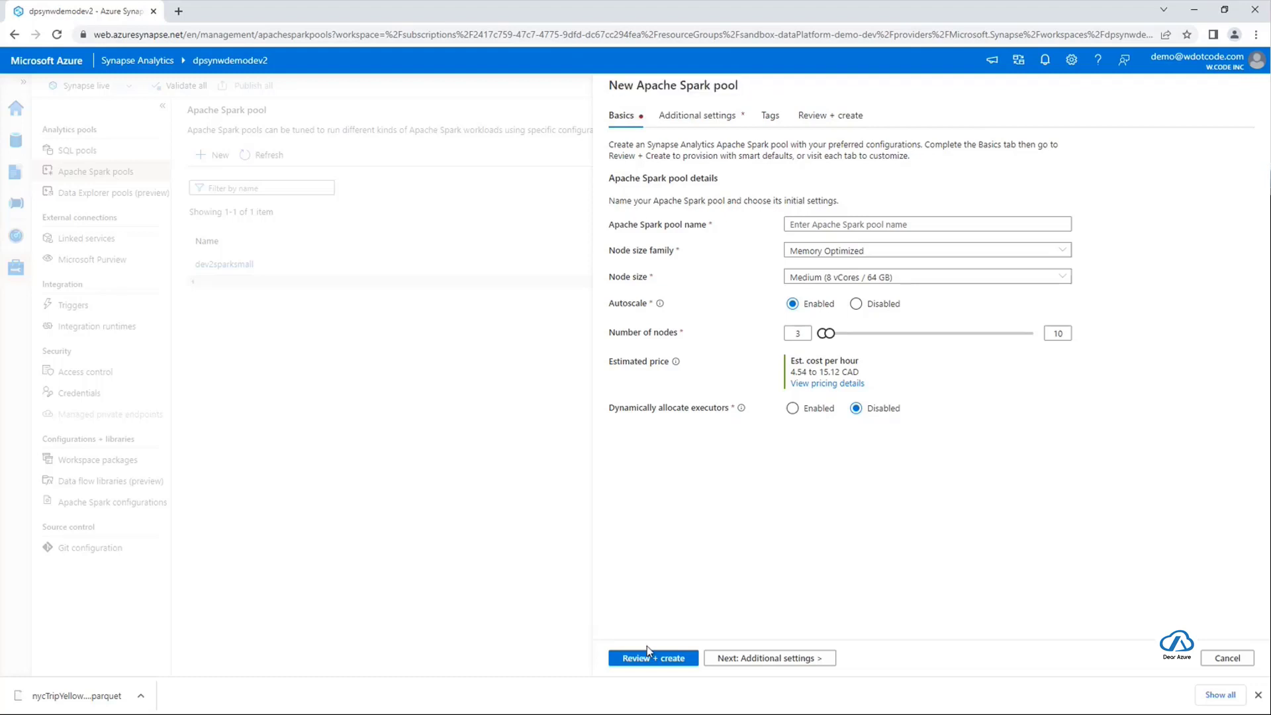
click(1251, 661)
- Review the properties and configuration of the Built-in serverless SQL pool, closing its details when done
click(105, 150)
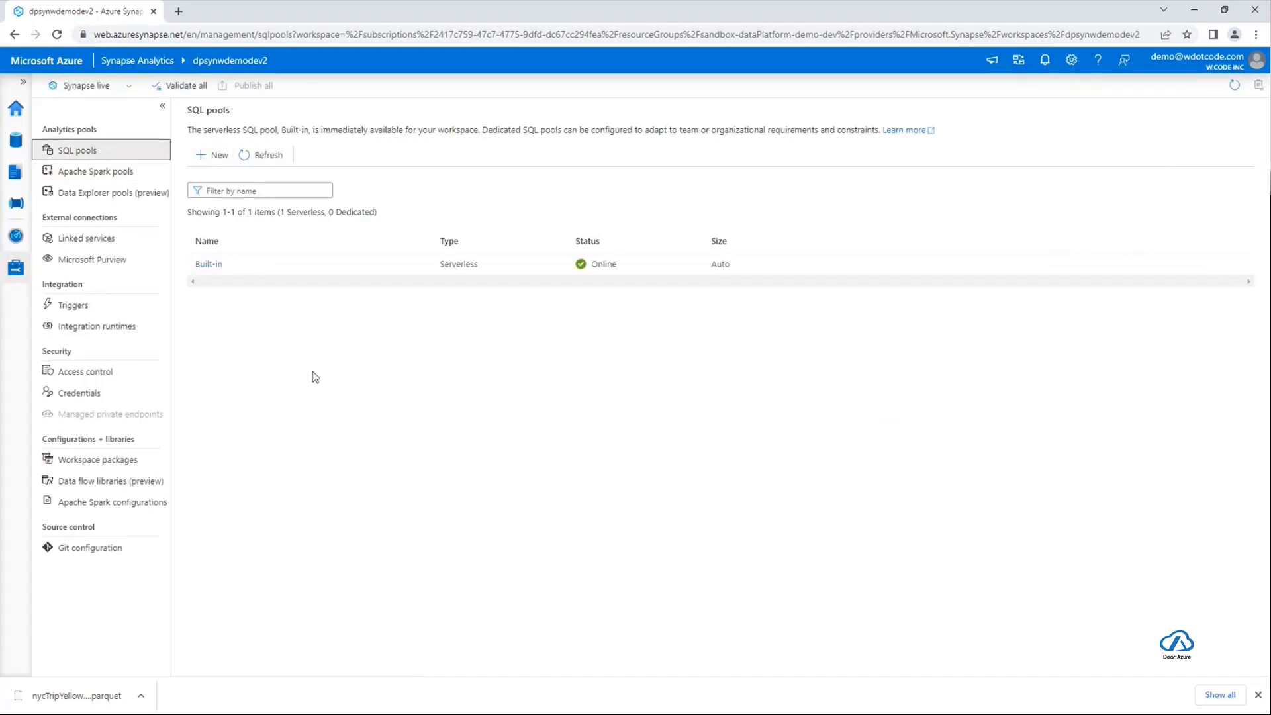
click(209, 265)
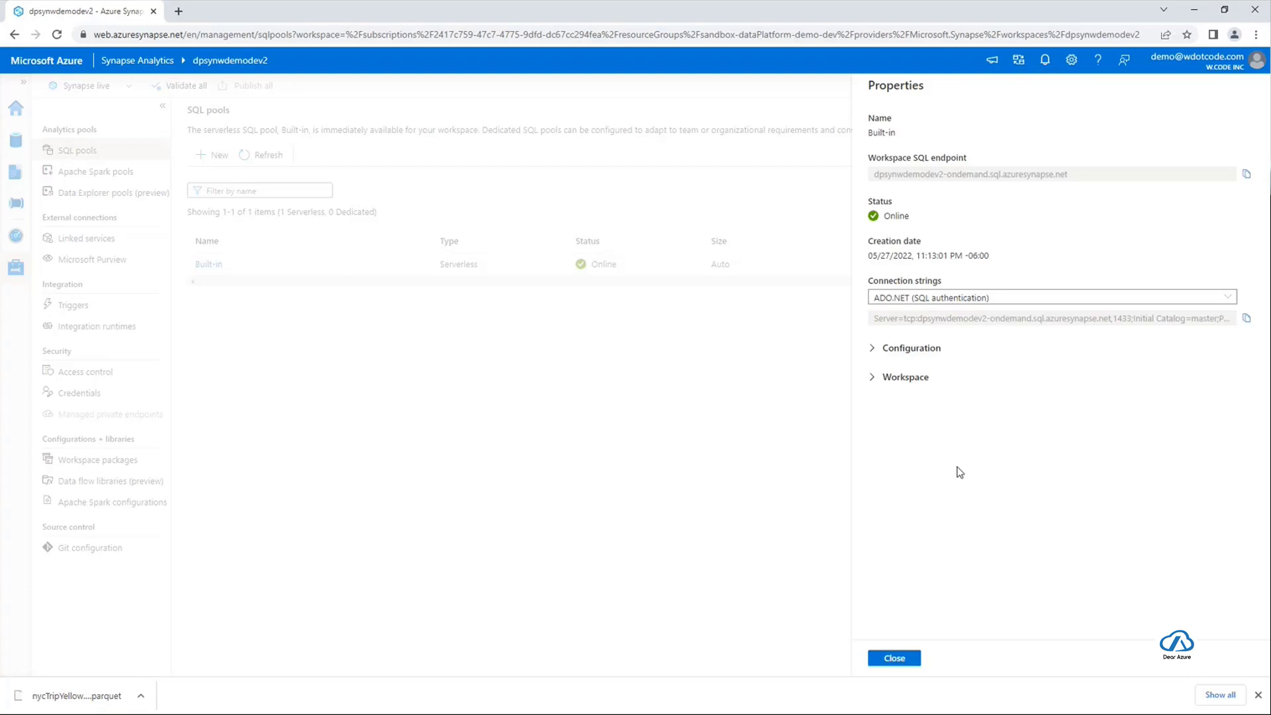
click(875, 380)
click(876, 383)
click(874, 350)
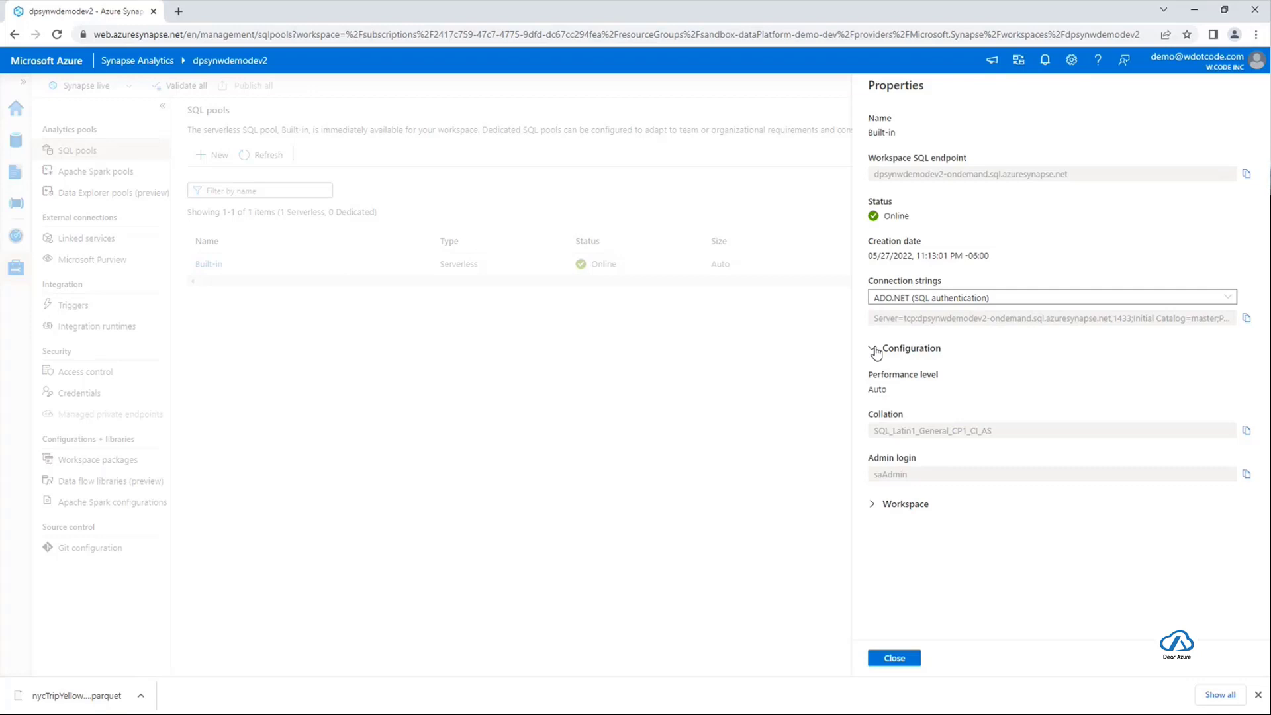
click(876, 354)
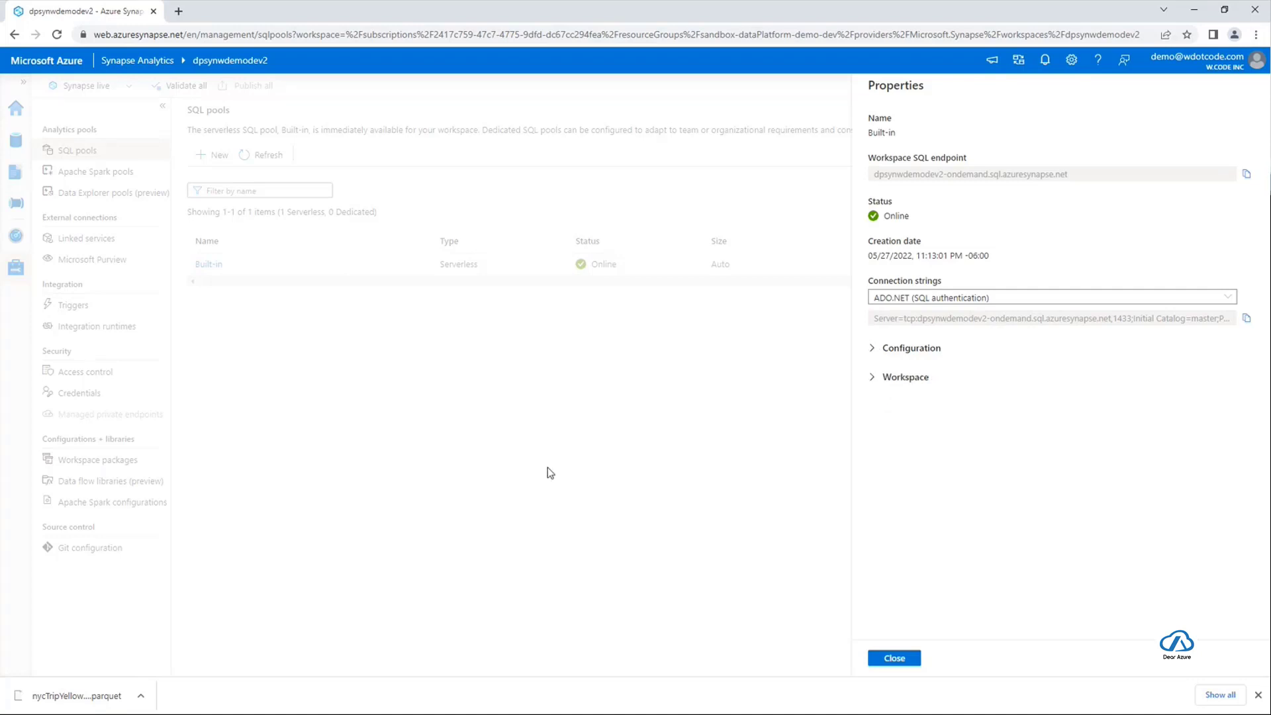
click(893, 657)
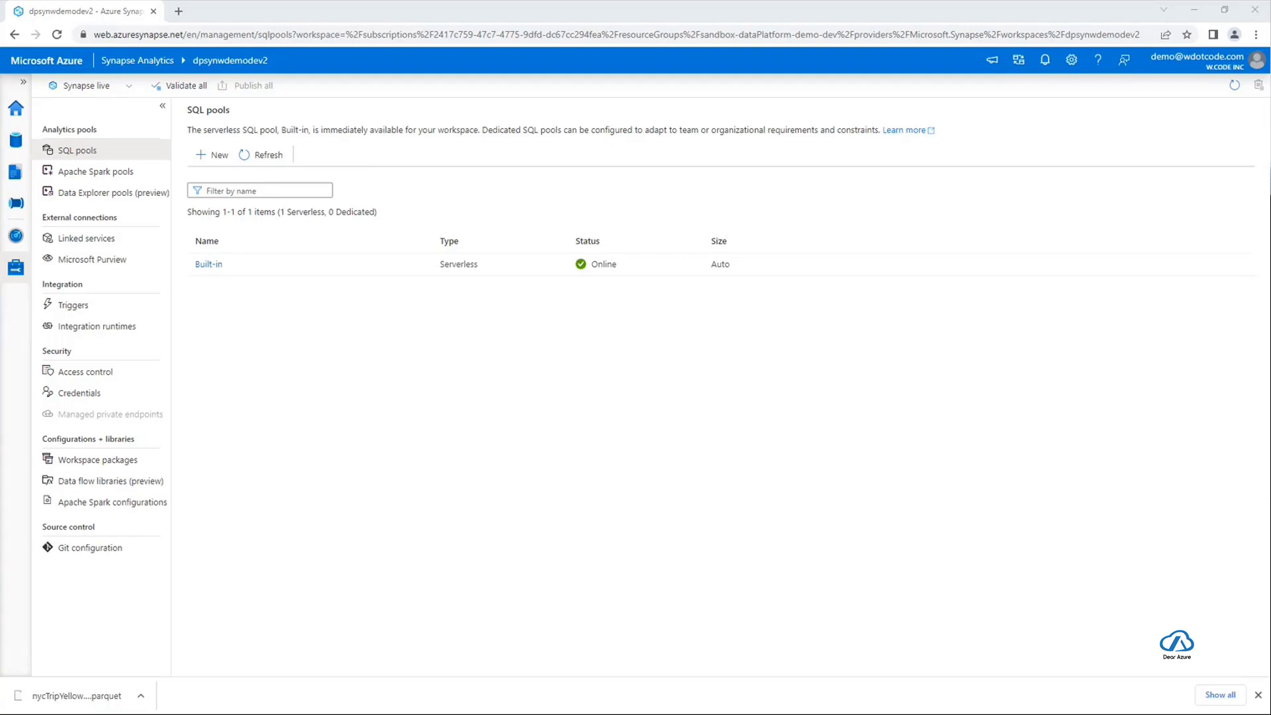
click(316, 447)
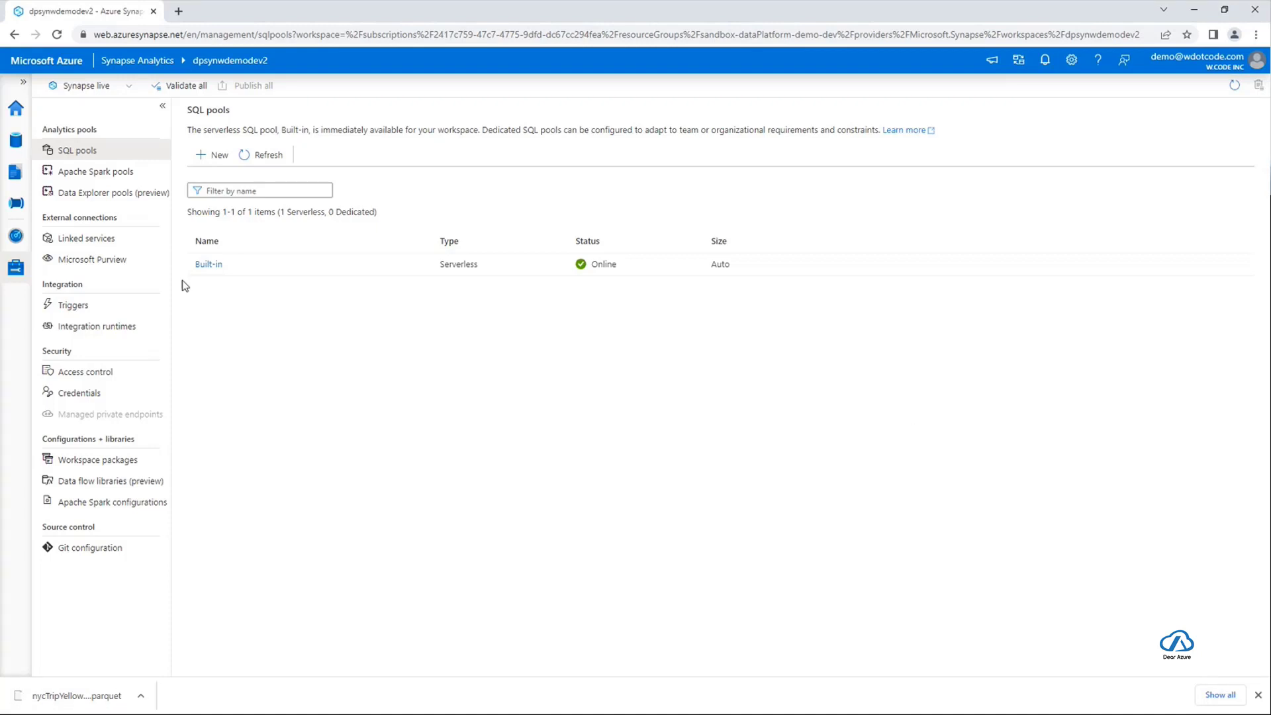
- Look through the workspace's data and integration areas and list its integration runtimes
click(20, 152)
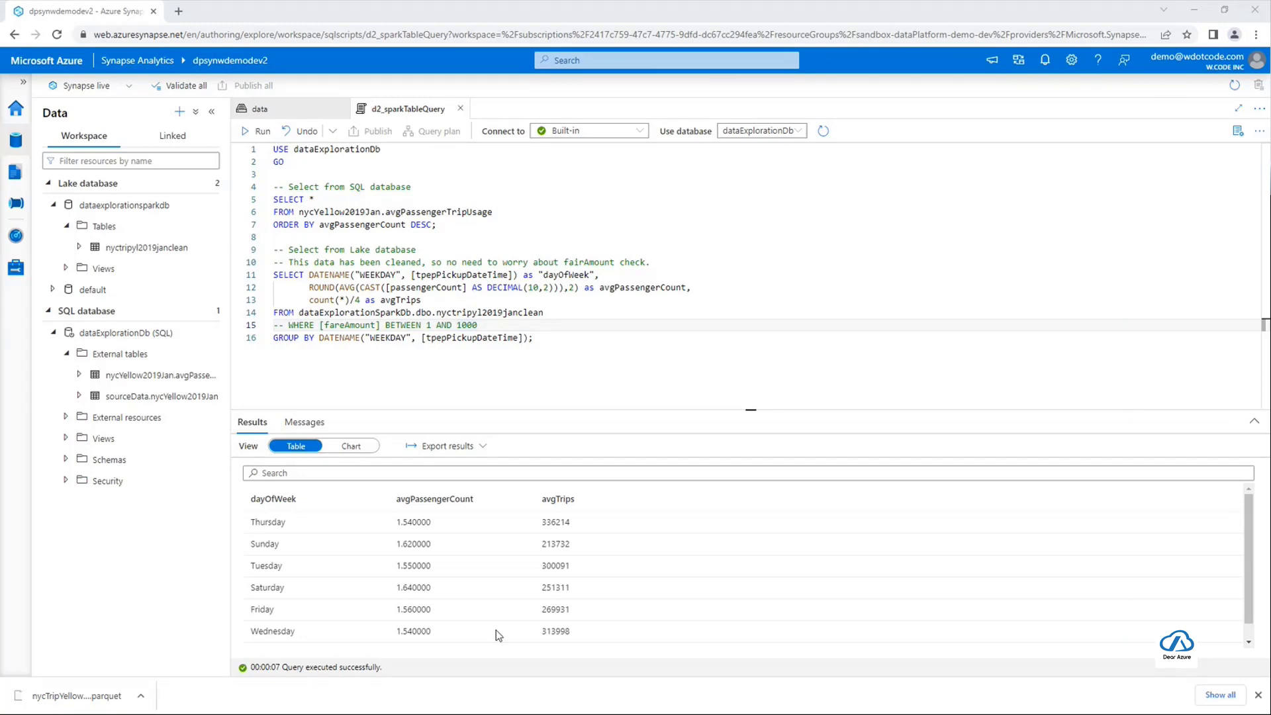
click(17, 209)
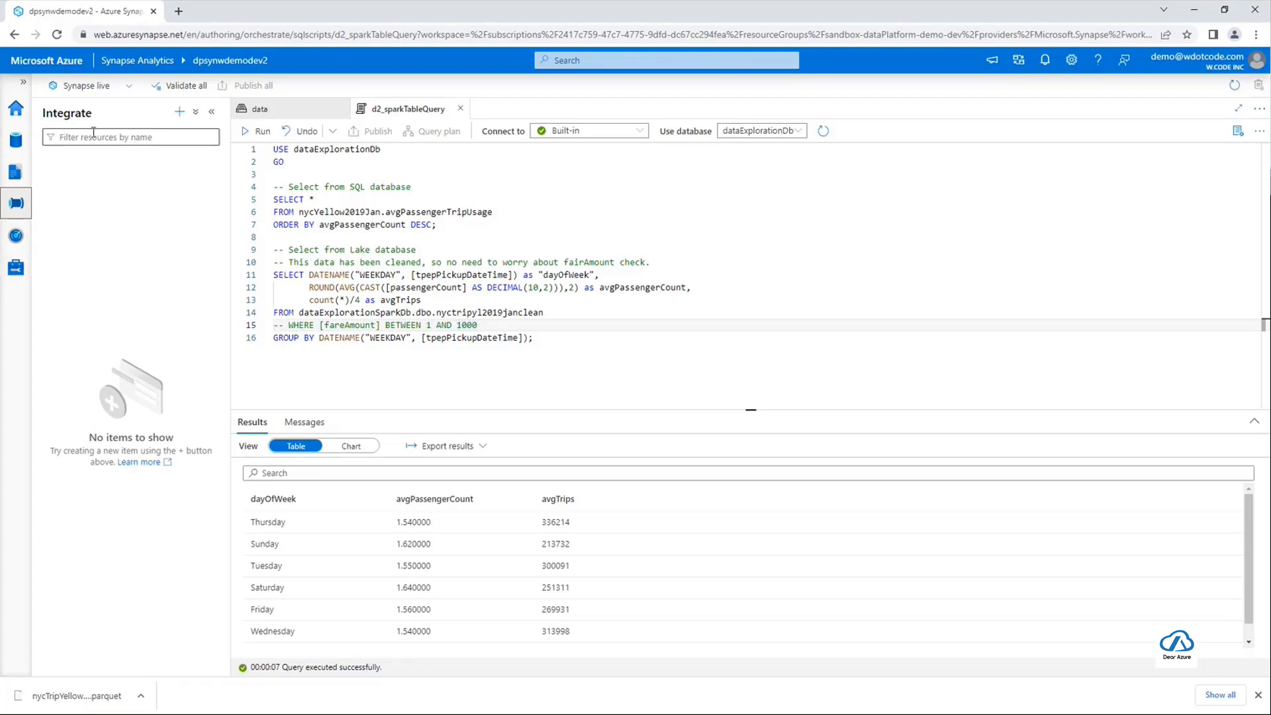
click(17, 273)
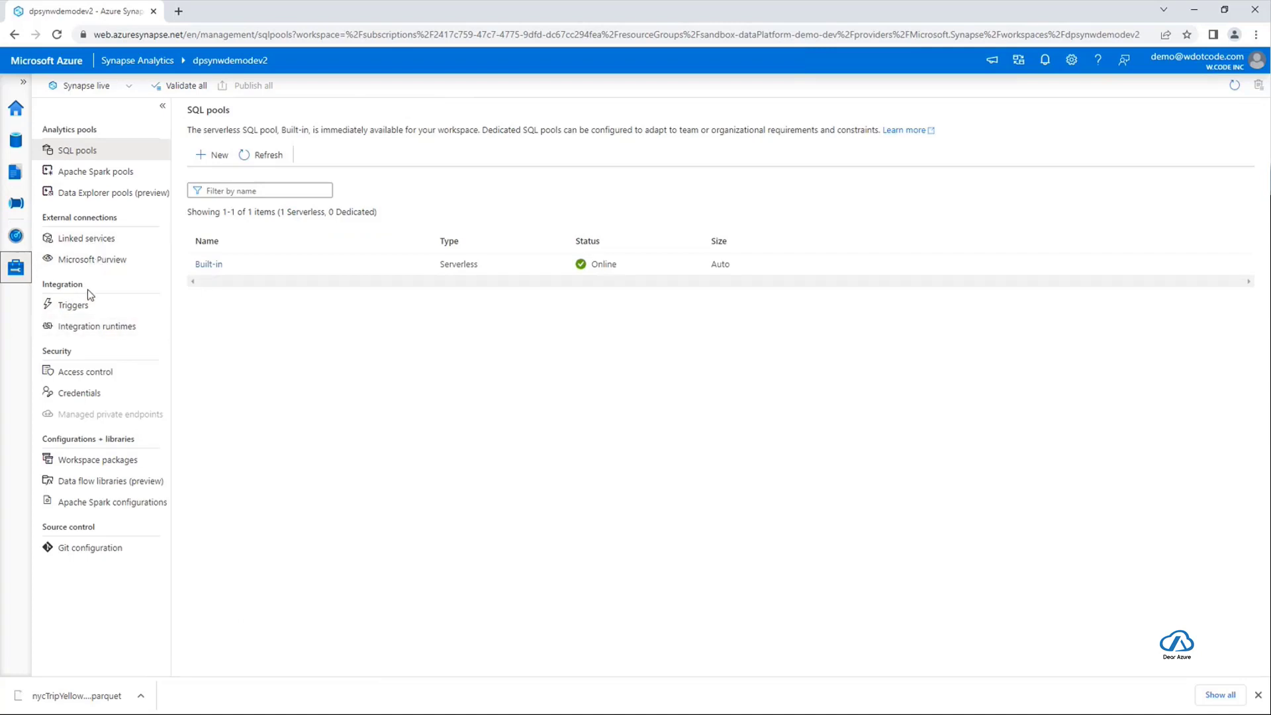
click(93, 331)
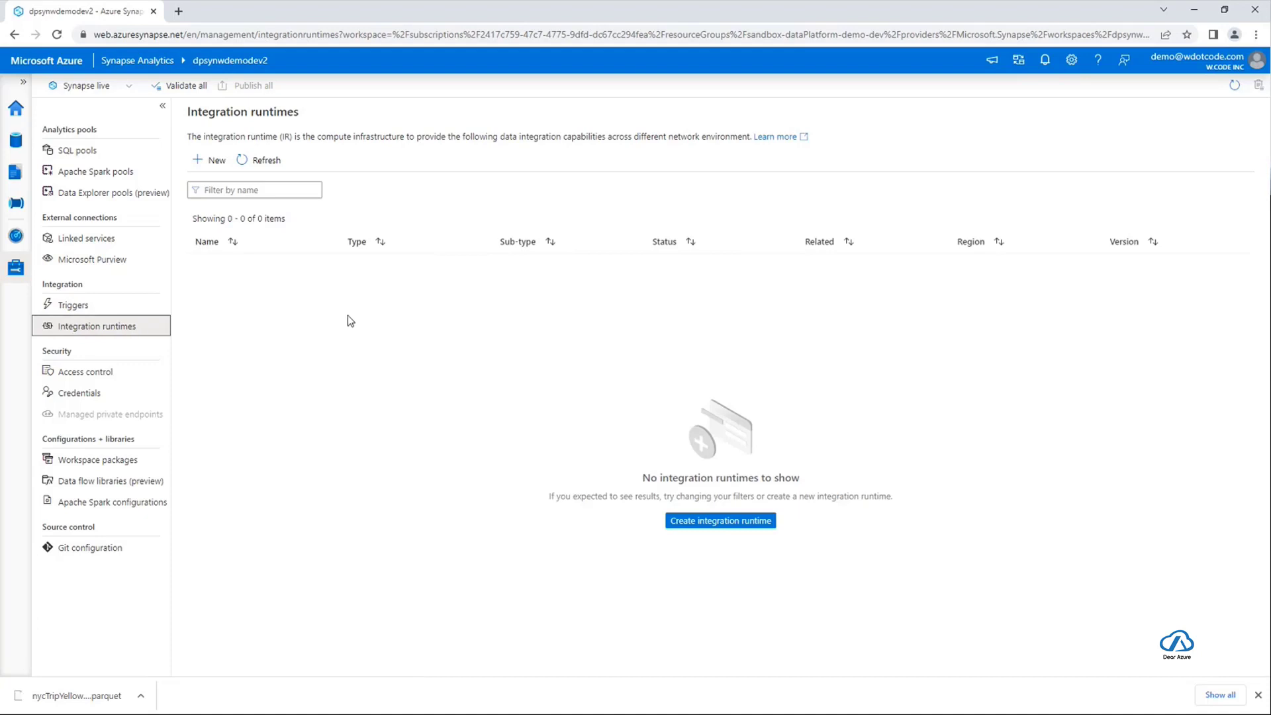
click(364, 413)
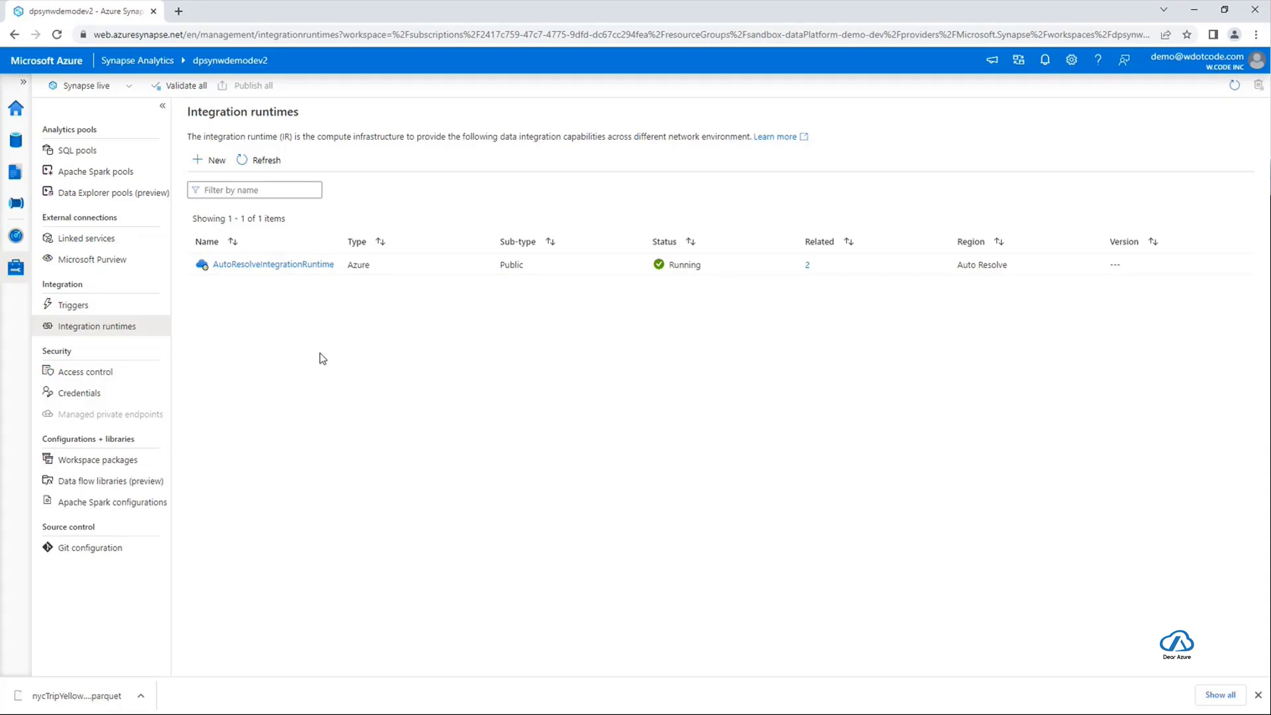
- Search the web for "Different Synapse and Data Factory" and view the feature comparison table in Microsoft's Differences from Azure Data Factory article
key(ctrl+t)
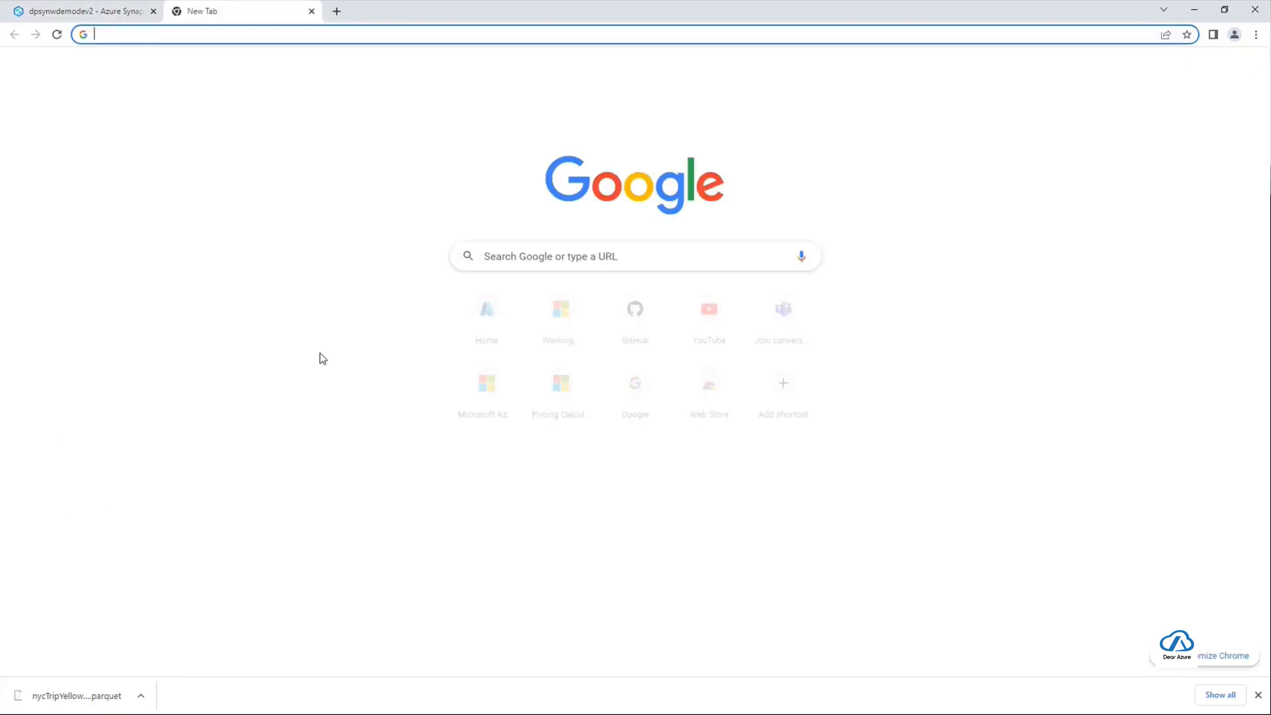
text(Different Synapse )
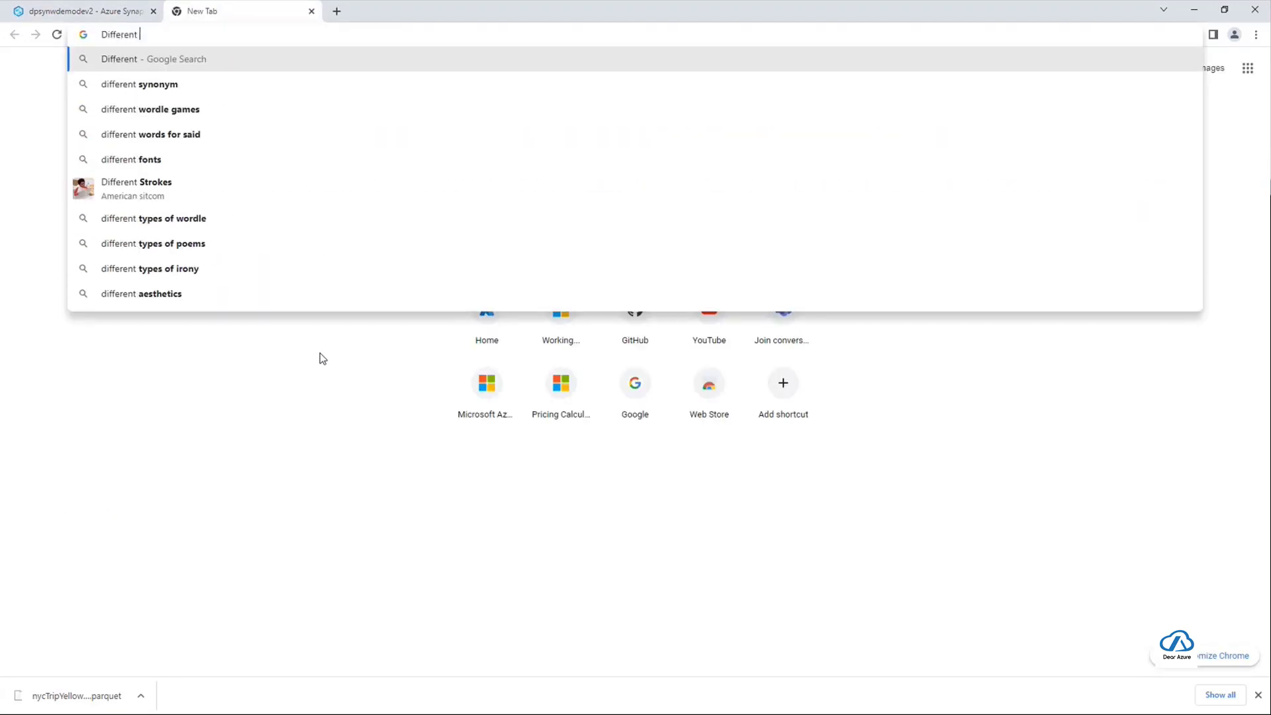
text(and )
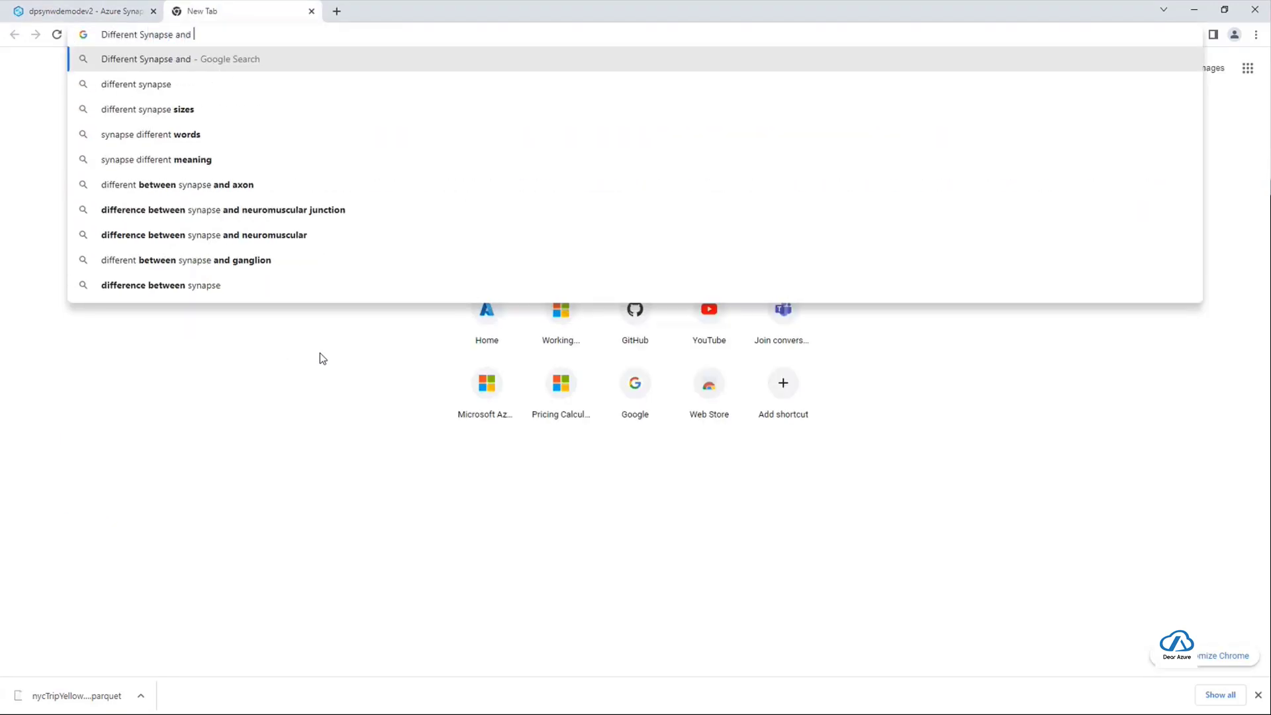
text(Data Factory)
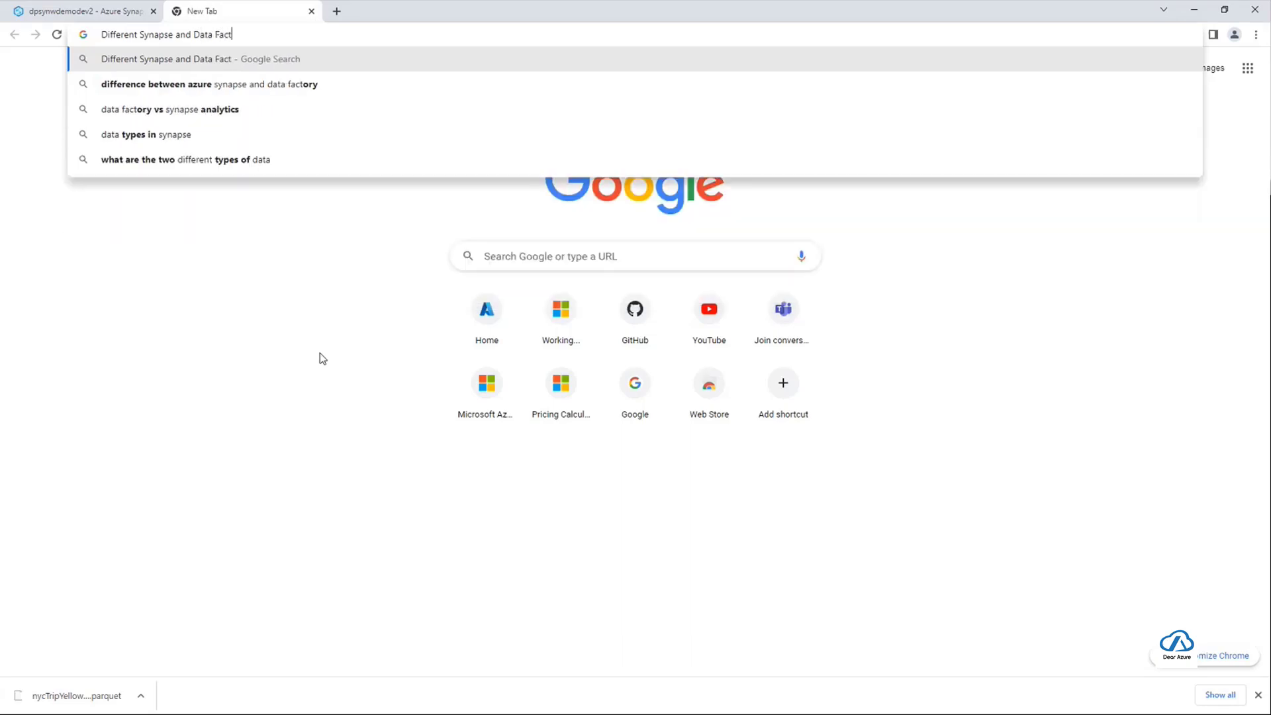
key(Return)
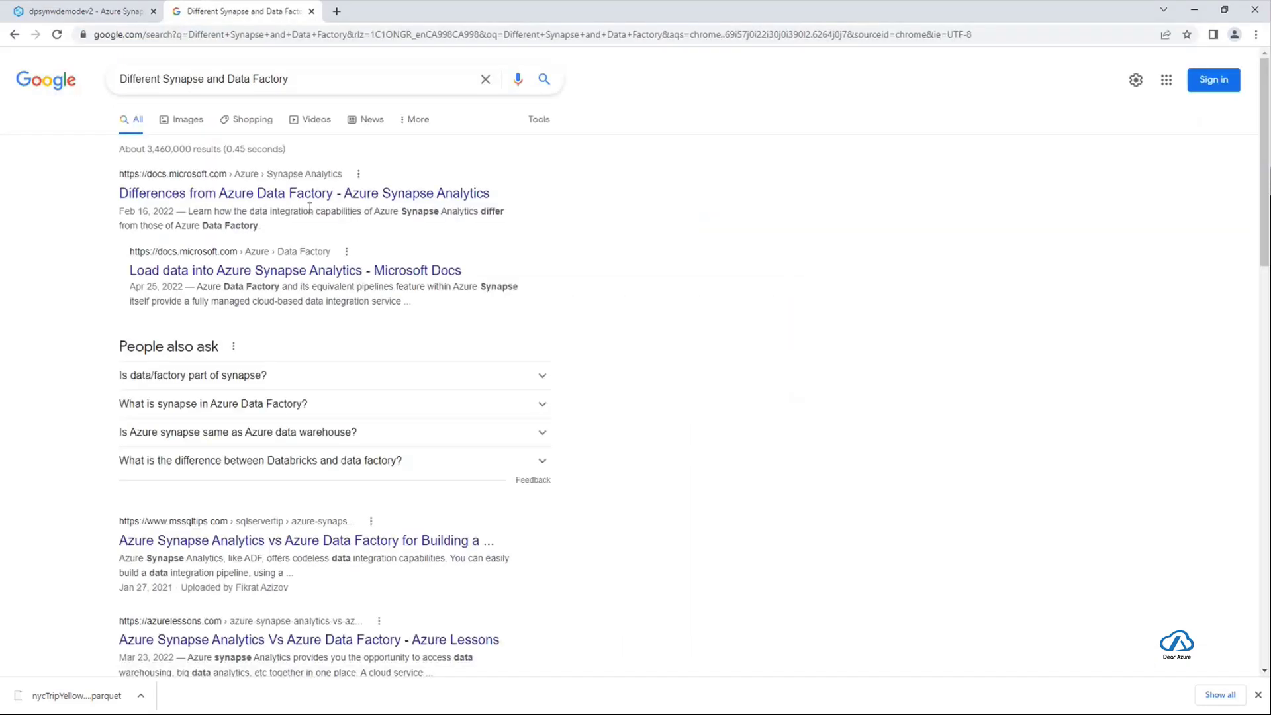
click(307, 199)
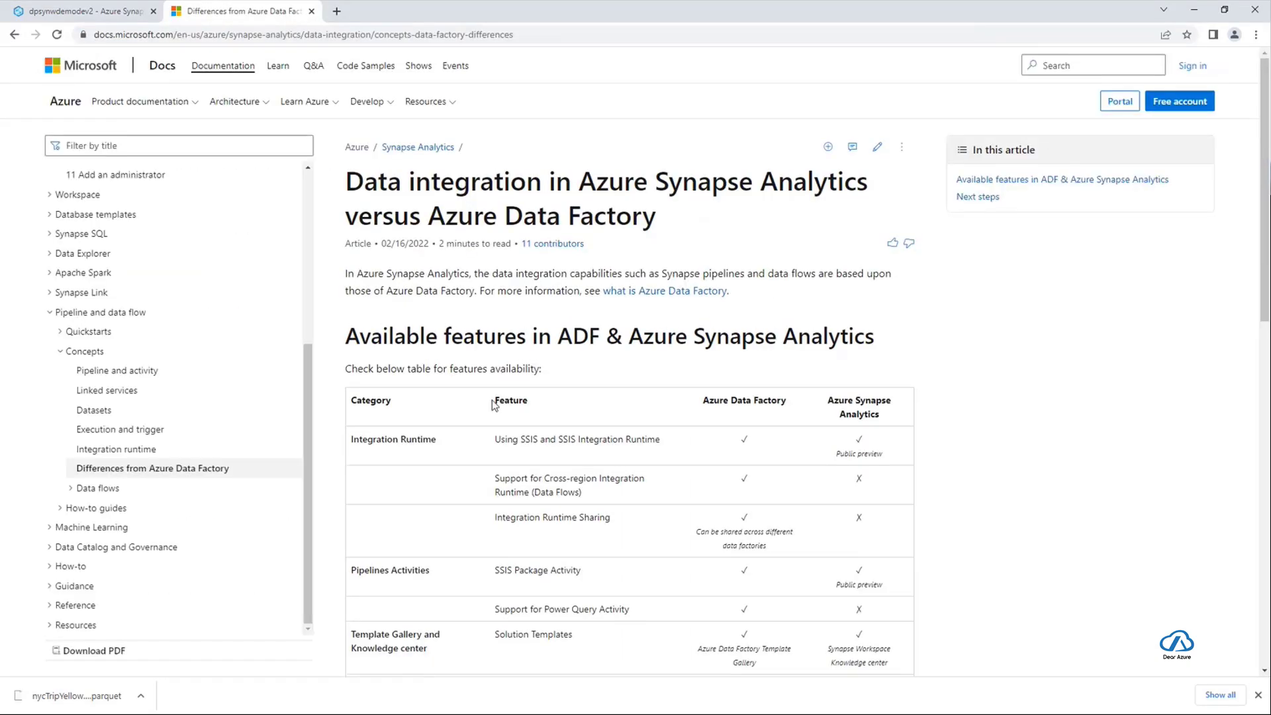
scroll(503, 404, down, 3)
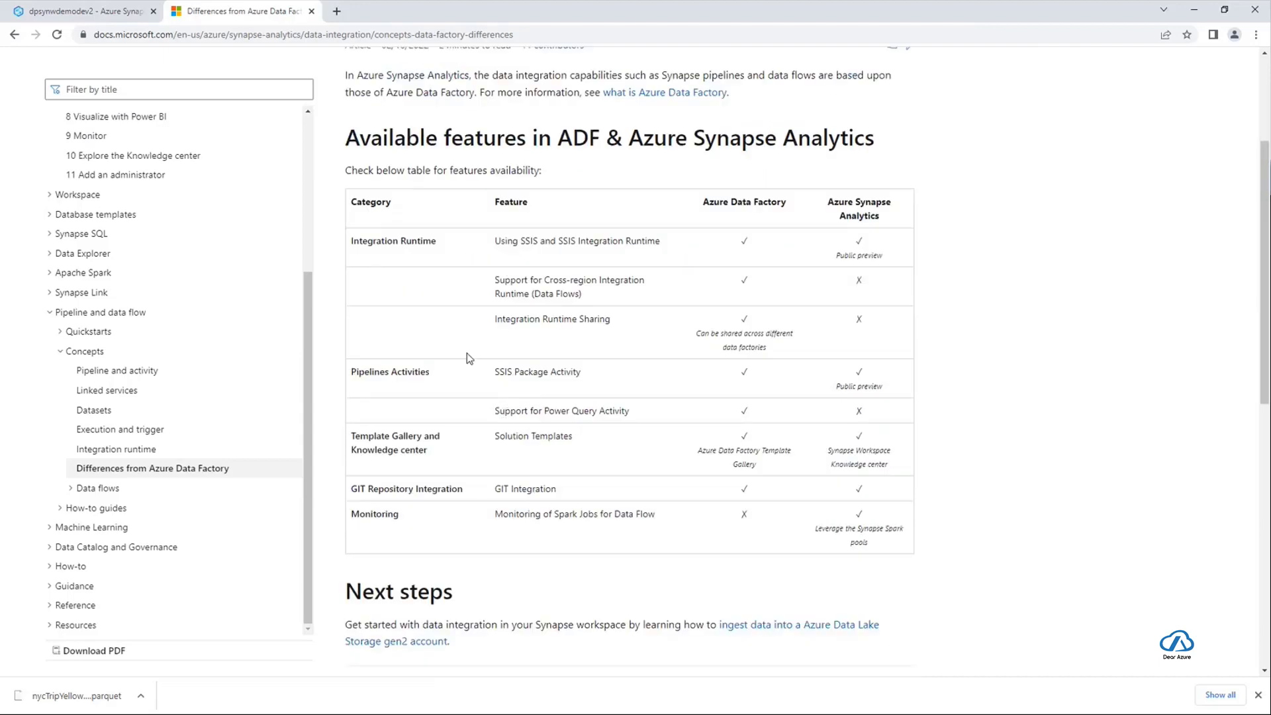
- Examine the Integration Runtime Sharing row in the feature comparison and return to the Synapse workspace's integration runtimes list
drag(498, 315, 614, 347)
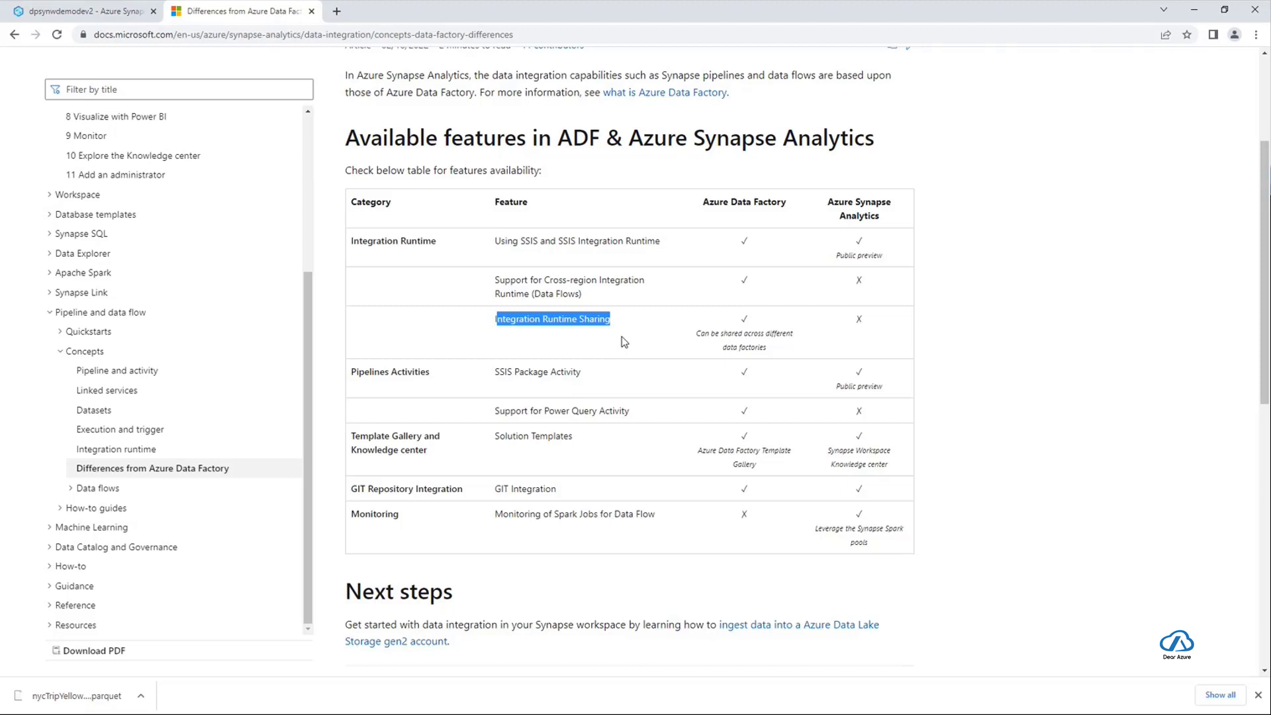
click(621, 337)
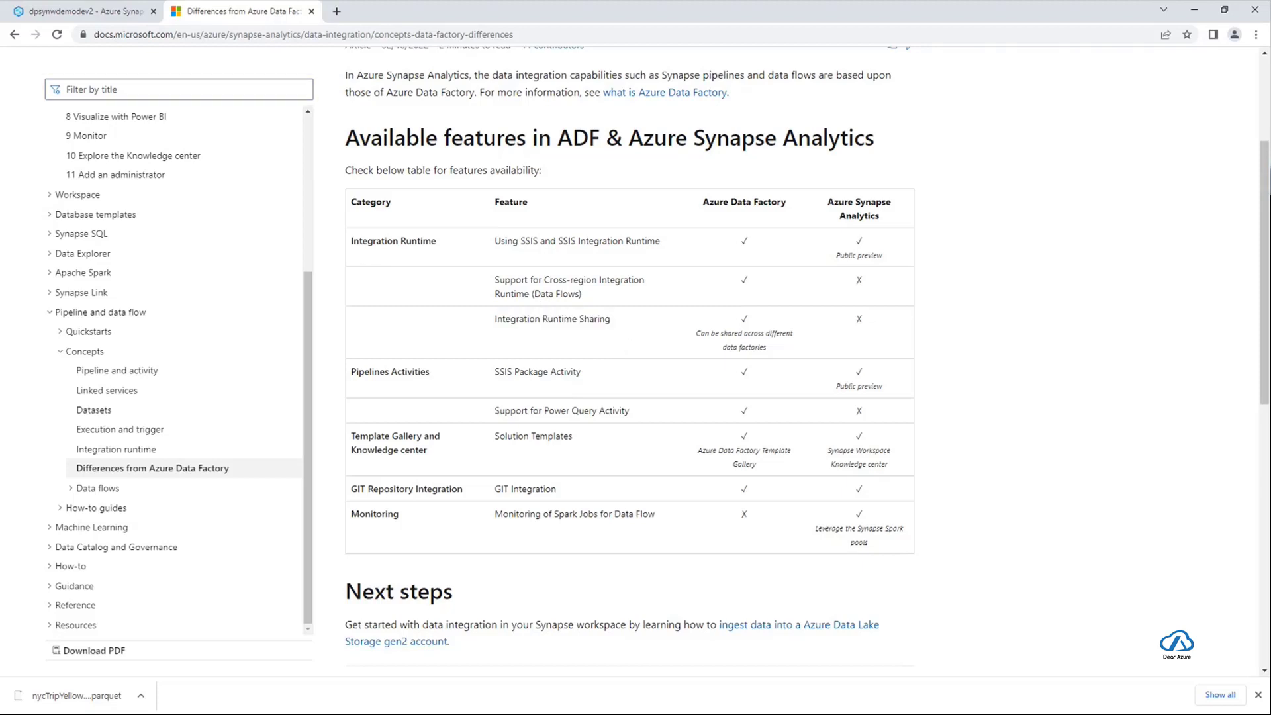
click(72, 12)
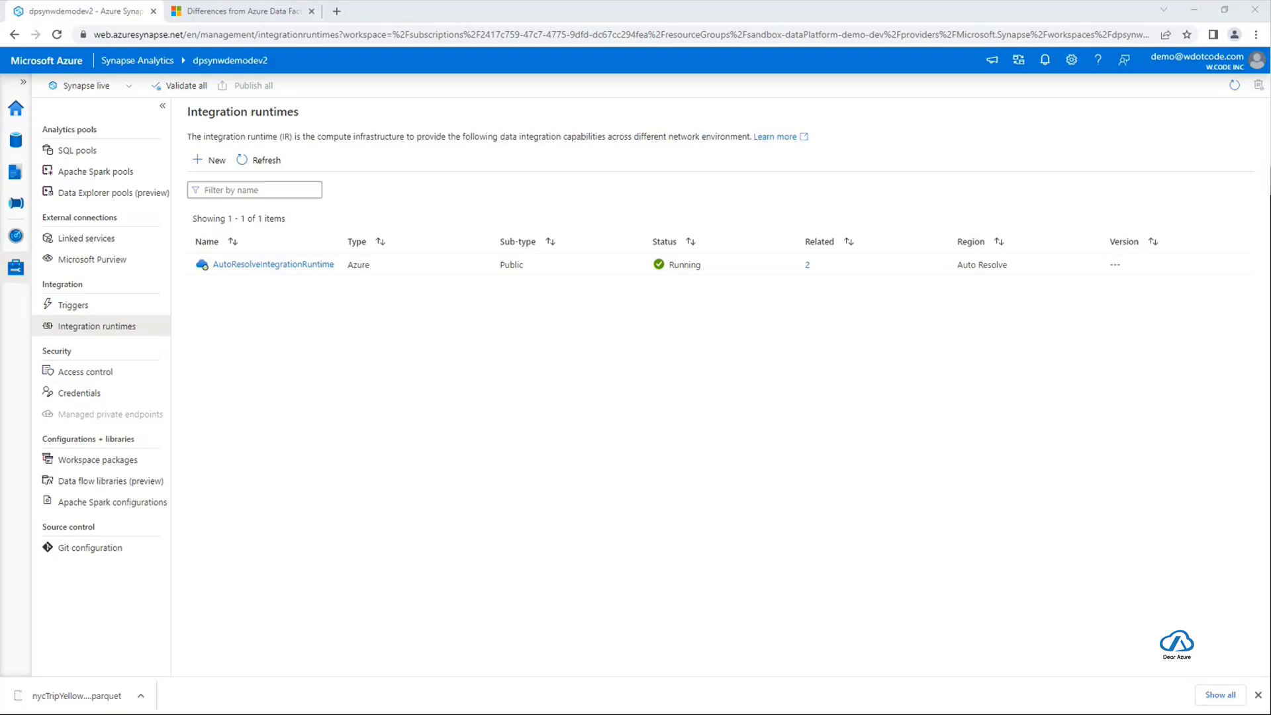
click(503, 426)
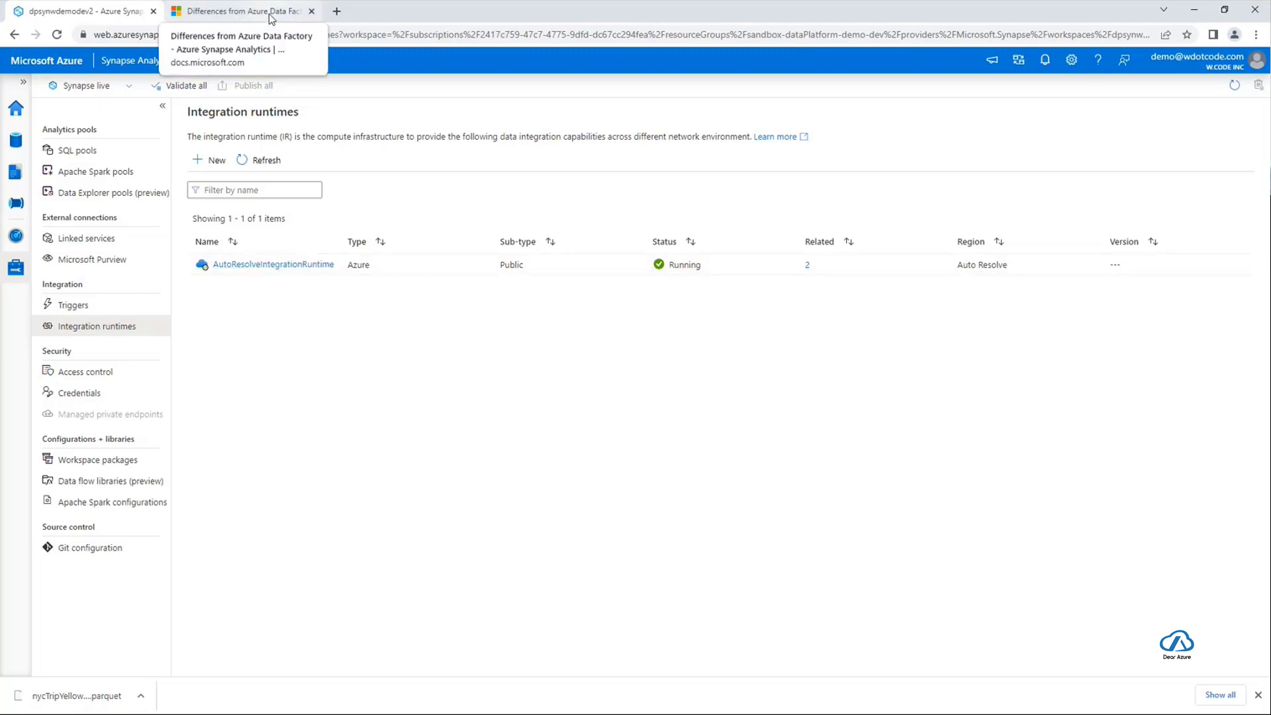
- View the workspace's Apache Spark pools and return to the d2_sparkTableQuery SQL script with its query results
click(128, 176)
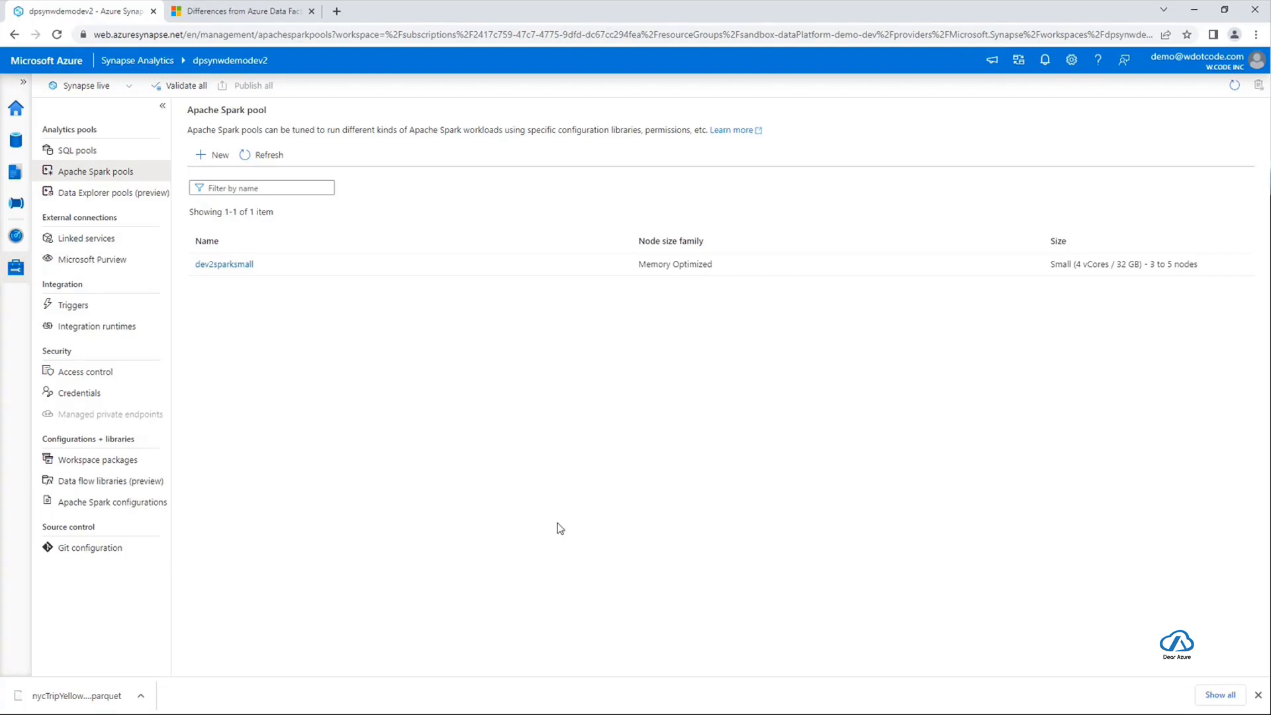
click(16, 175)
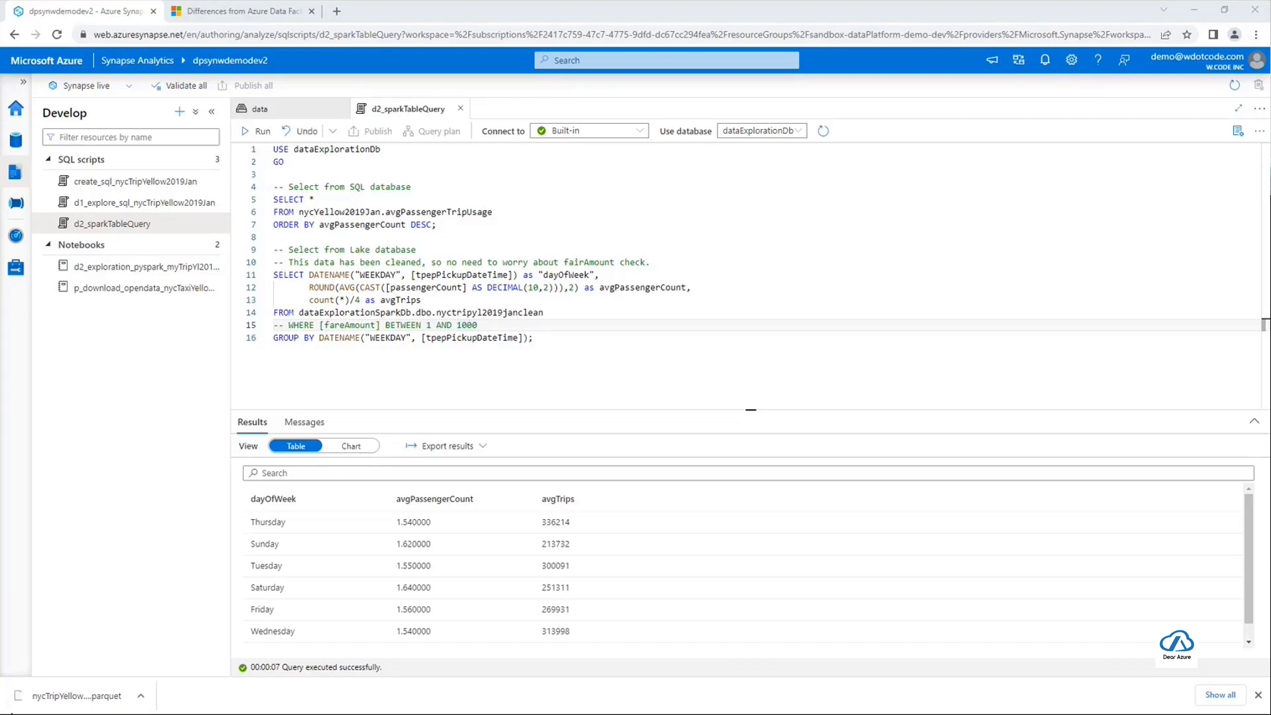
click(592, 358)
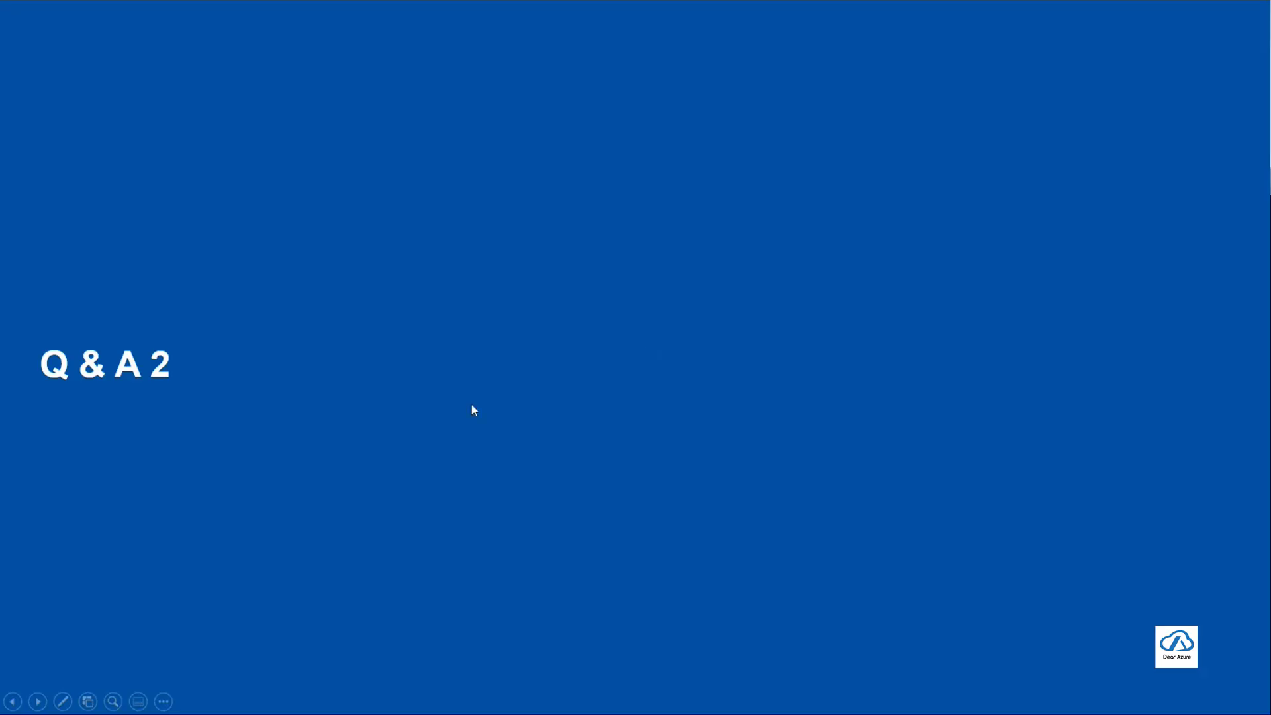
scroll(471, 404, up, 12)
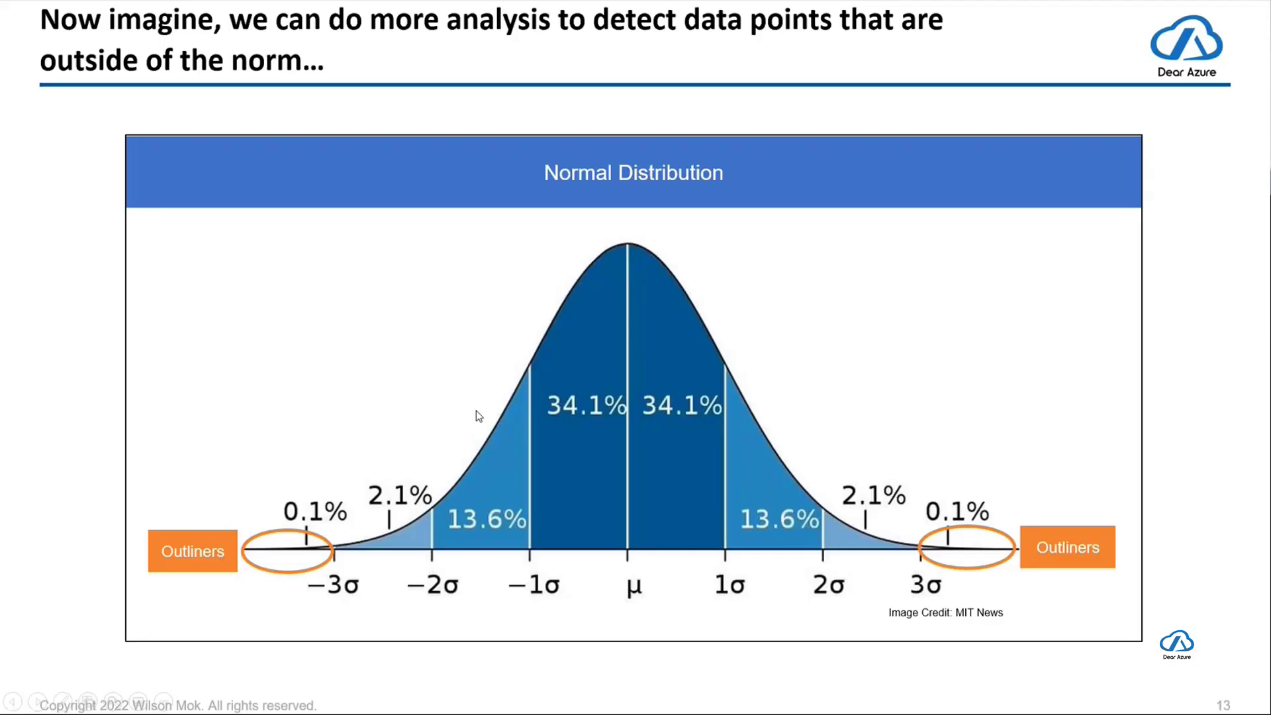